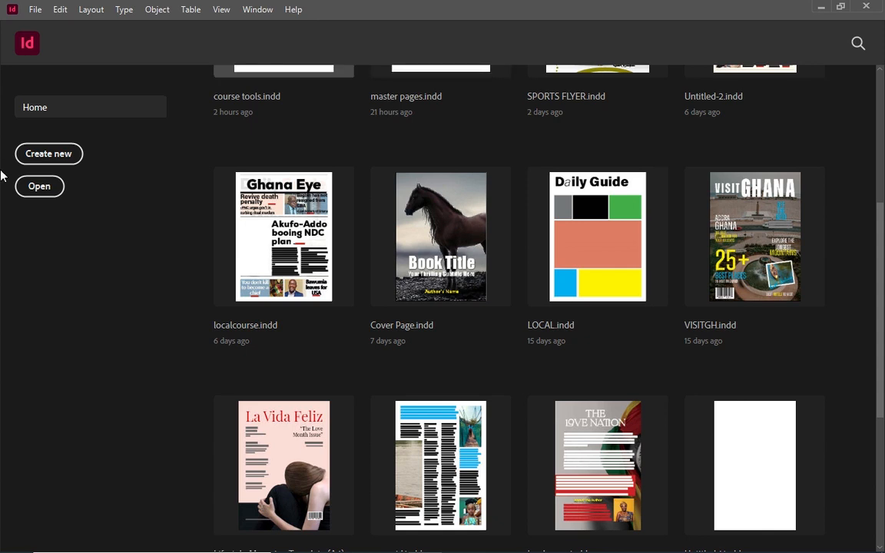
# - Create a new one-page print document with A4 page size and landscape orientation
pyautogui.click(44, 159)
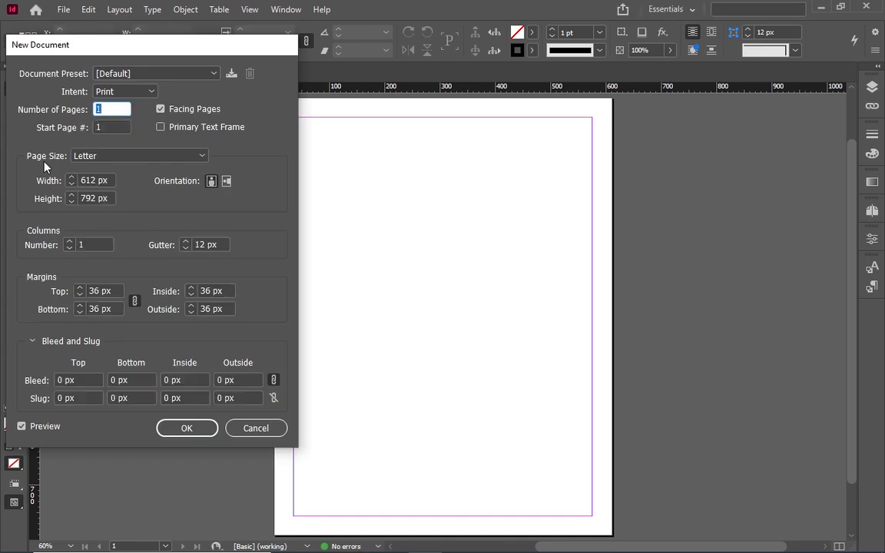
pyautogui.click(112, 156)
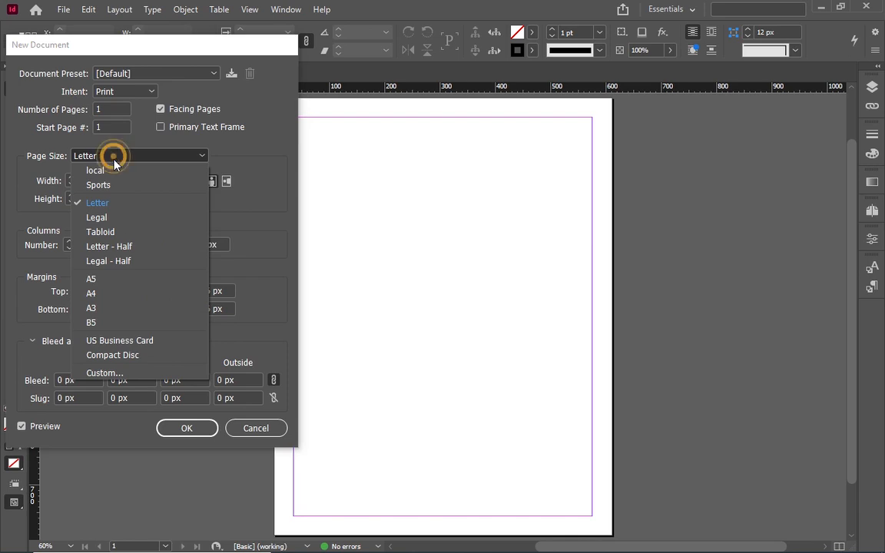
pyautogui.click(118, 298)
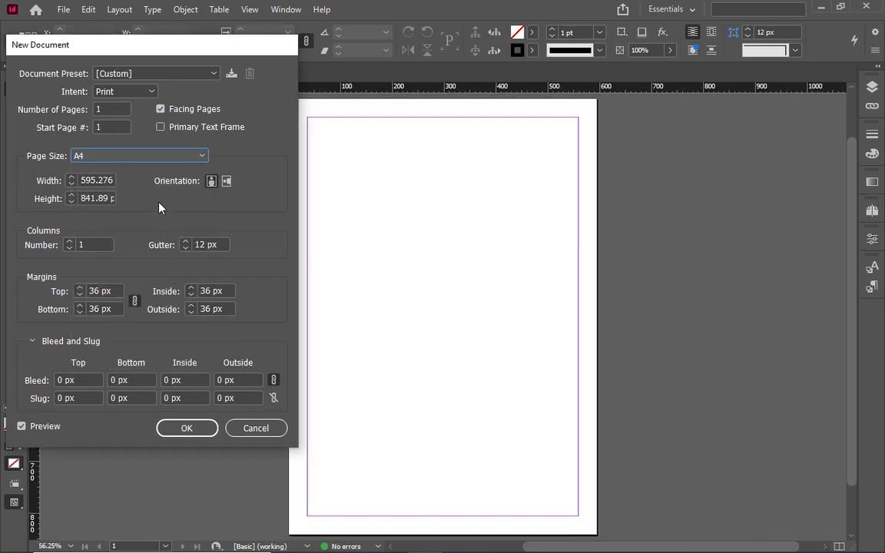
pyautogui.click(227, 181)
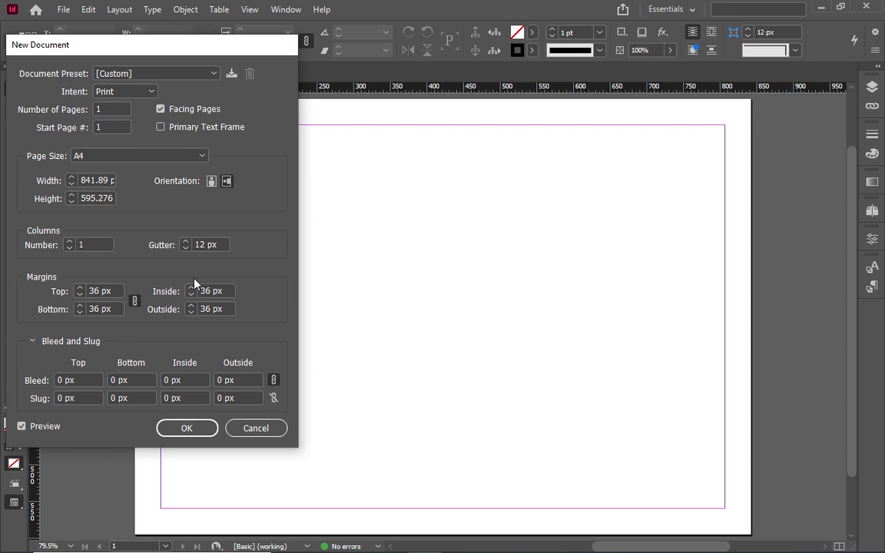
pyautogui.click(177, 432)
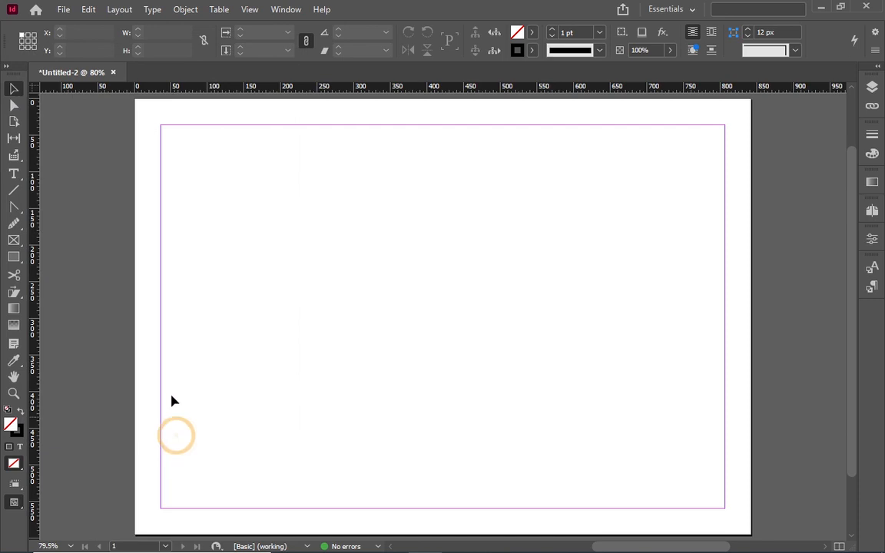
# - Change the ruler units of the document to inches
pyautogui.rightClick(35, 90)
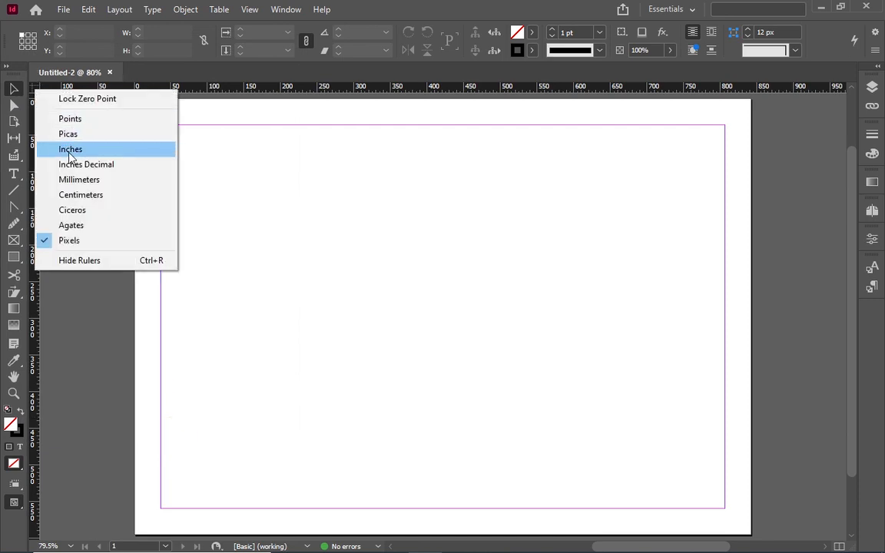
pyautogui.click(32, 87)
pyautogui.rightClick(31, 86)
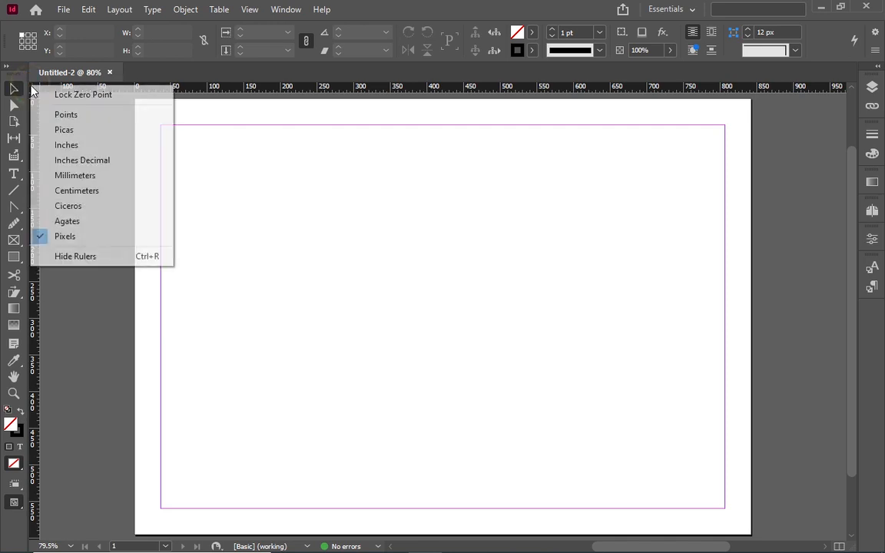
pyautogui.click(71, 146)
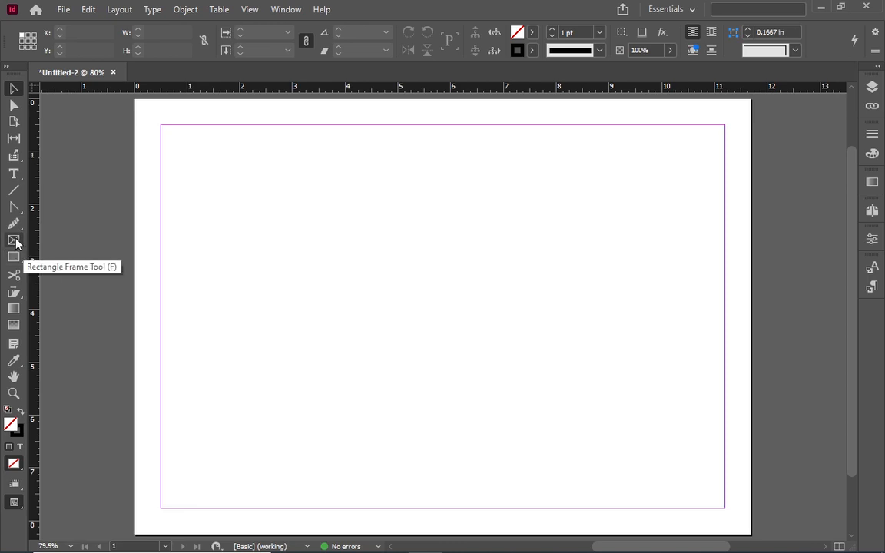
# - Undock the toolbox in a two-column layout beside the page and show the frame tool variants
pyautogui.click(6, 66)
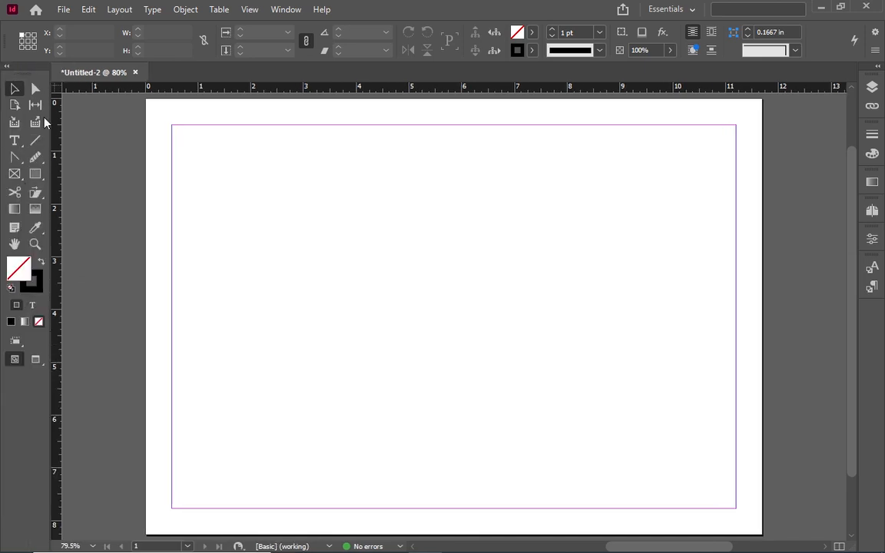
pyautogui.moveTo(26, 71); pyautogui.dragTo(34, 118)
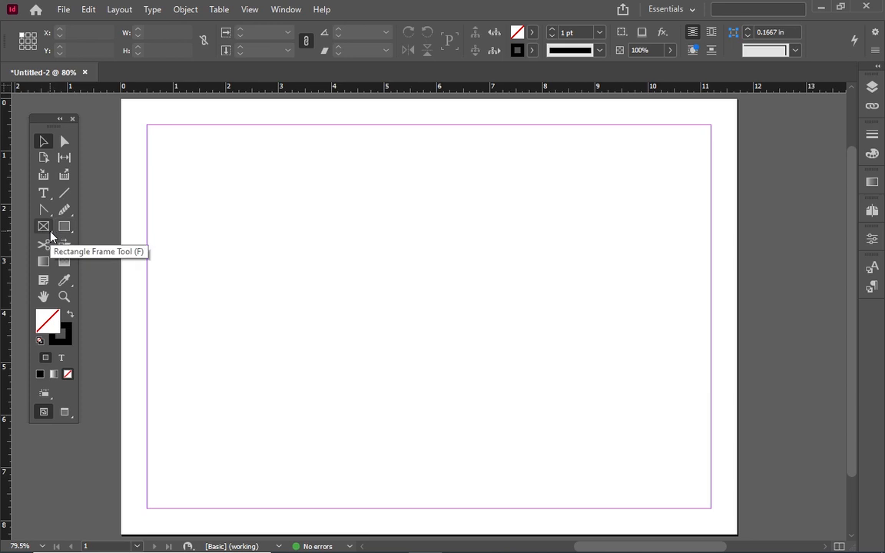
pyautogui.click(50, 232)
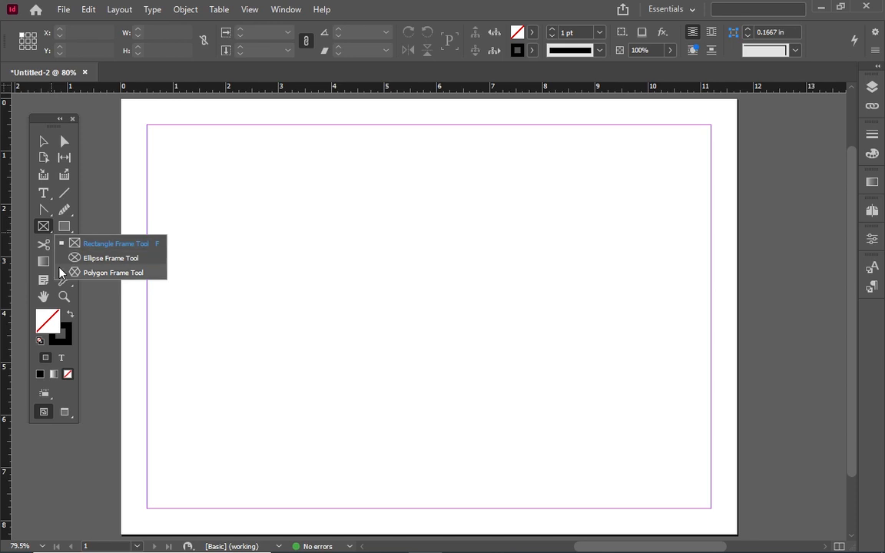
pyautogui.click(43, 228)
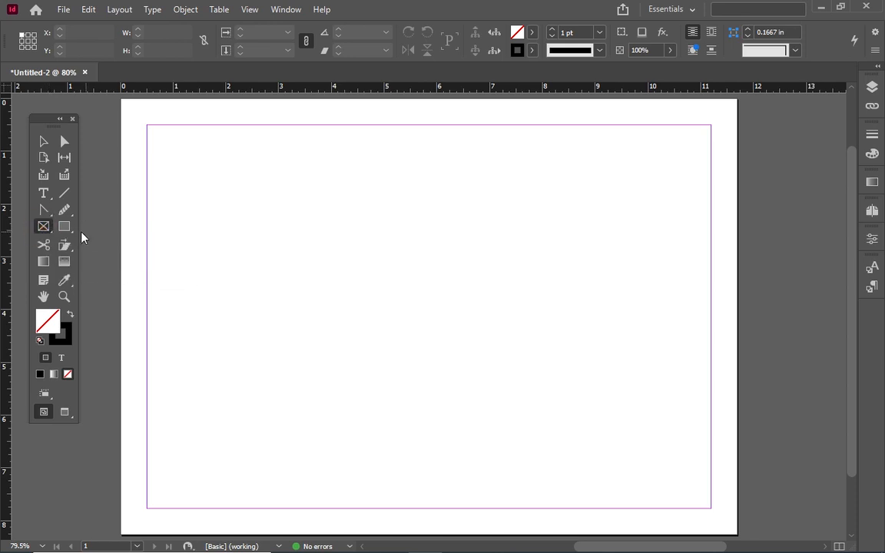
# - Draw a rectangle about 3.38 in wide and 3.04 in high in the upper-left part of the page
pyautogui.click(65, 230)
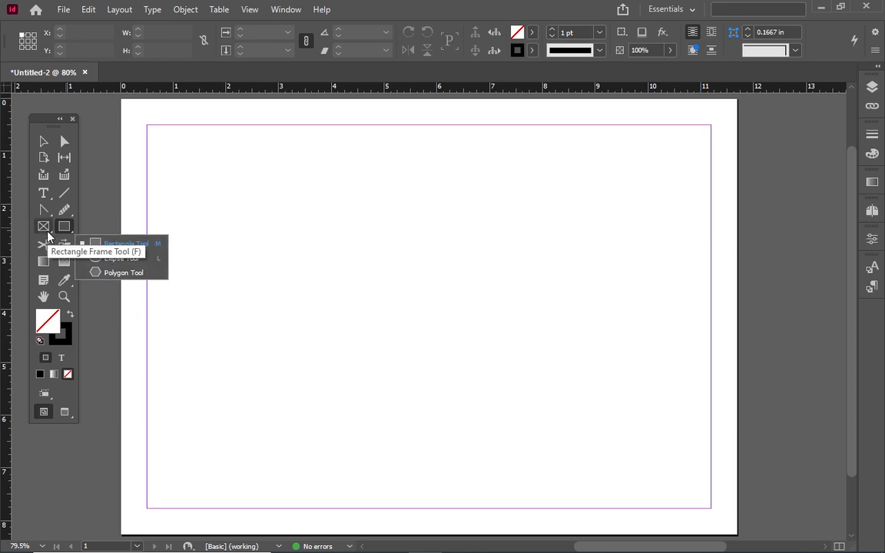
pyautogui.click(100, 240)
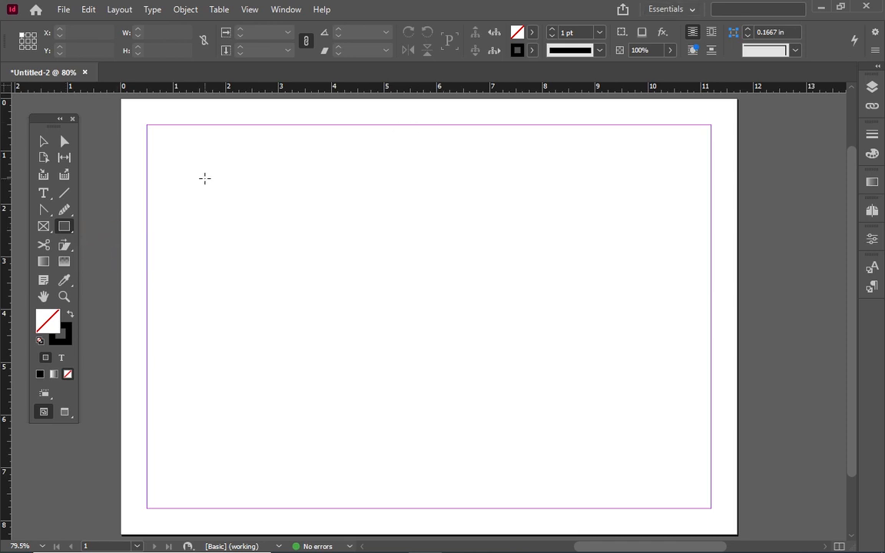
pyautogui.moveTo(205, 178)
pyautogui.mouseDown()
pyautogui.moveTo(215, 221)
pyautogui.moveTo(283, 283)
pyautogui.moveTo(380, 313)
pyautogui.moveTo(385, 339)
pyautogui.mouseUp()
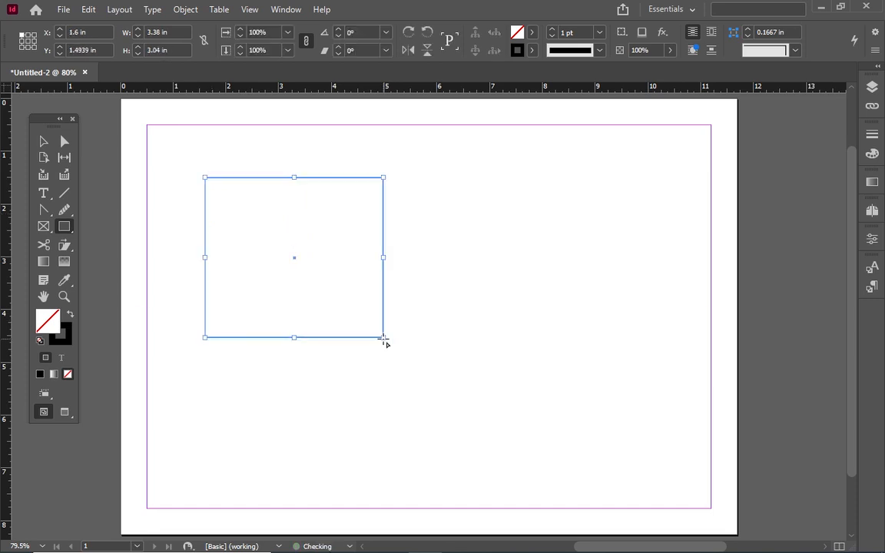
# - Create a second rectangle of exactly 240 px by 240 px in the right half of the page
pyautogui.click(466, 230)
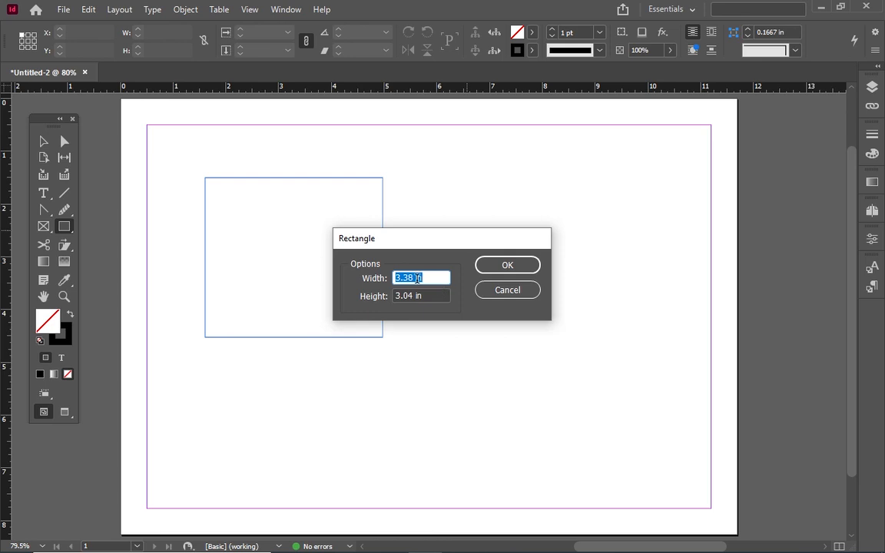
pyautogui.moveTo(425, 278); pyautogui.dragTo(326, 280)
pyautogui.write('240px')
pyautogui.click(422, 295)
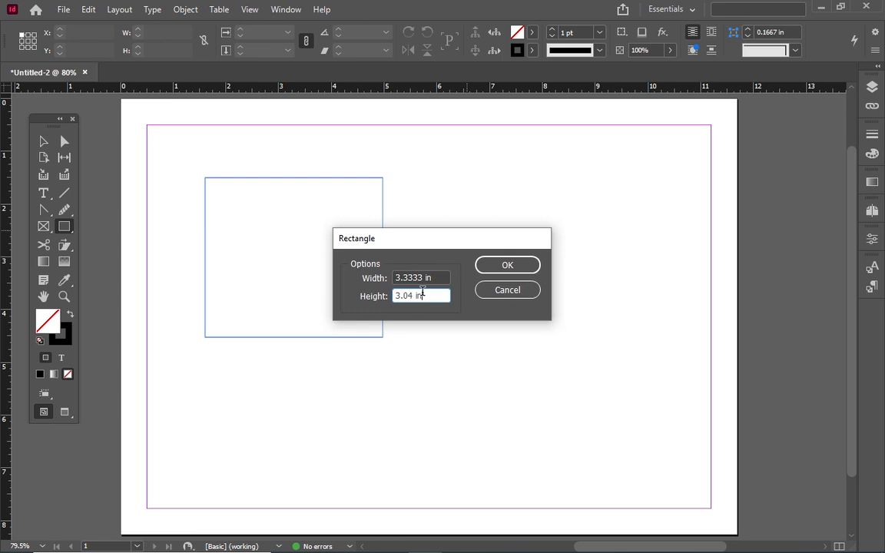
pyautogui.write('240px')
pyautogui.press('BackSpace')
pyautogui.press('BackSpace')
pyautogui.press('BackSpace')
pyautogui.press('BackSpace')
pyautogui.press('BackSpace')
pyautogui.press('BackSpace')
pyautogui.press('BackSpace')
pyautogui.press('BackSpace')
pyautogui.press('BackSpace')
pyautogui.press('BackSpace')
pyautogui.press('BackSpace')
pyautogui.press('BackSpace')
pyautogui.write('240px')
pyautogui.click(501, 264)
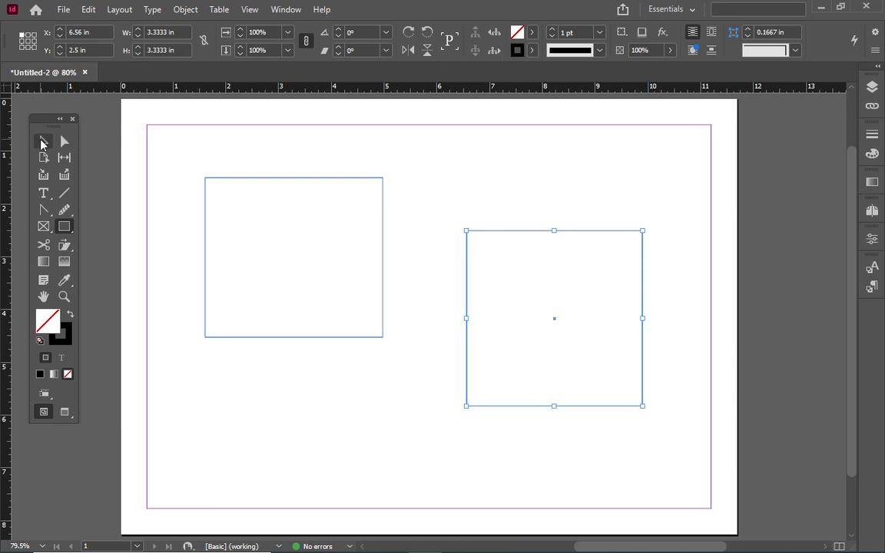
# - Swap fill and stroke on the 240 px square so it has a black fill and no stroke
pyautogui.click(42, 143)
pyautogui.click(577, 232)
pyautogui.hotkey('shift', 'x')
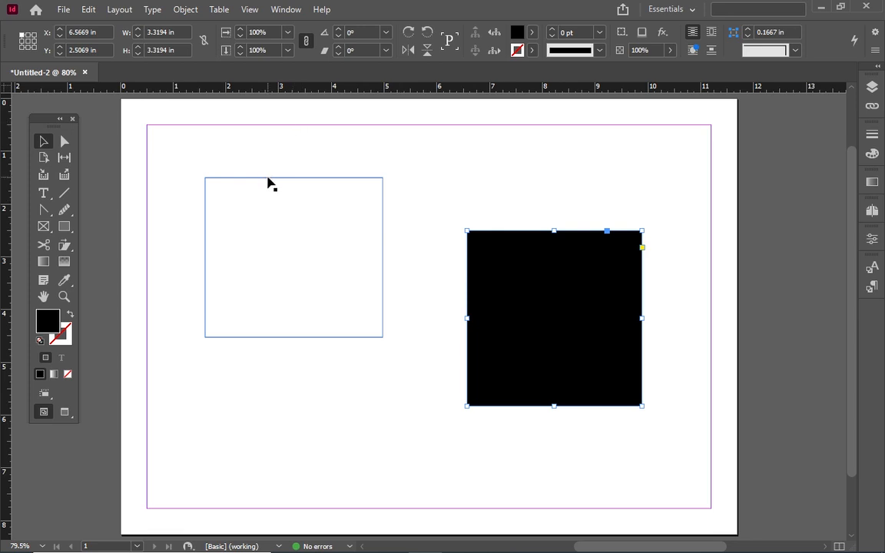
# - Reposition the shapes side by side, the outlined rectangle at about X 1.5 in, Y 2.43 in and the black square at about X 6.22 in, Y 1.93 in
pyautogui.moveTo(268, 183); pyautogui.dragTo(297, 235)
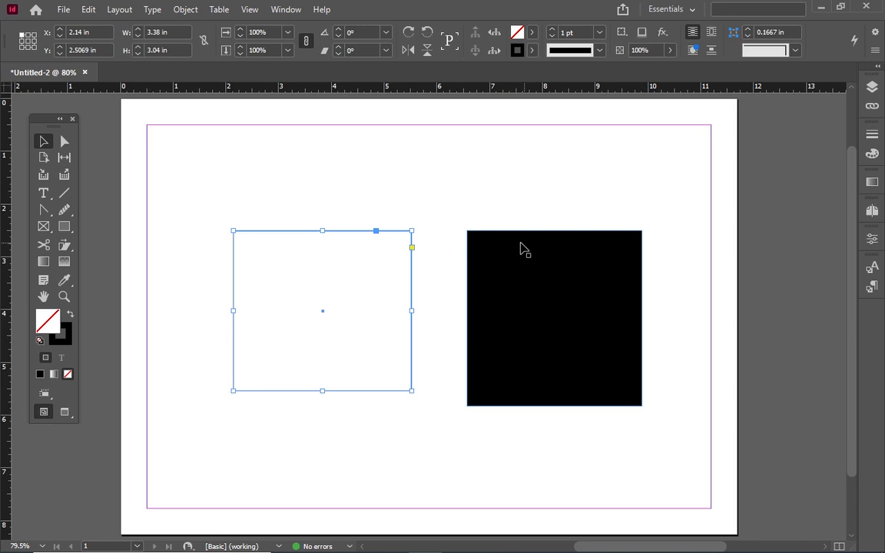
pyautogui.moveTo(534, 286); pyautogui.dragTo(579, 245)
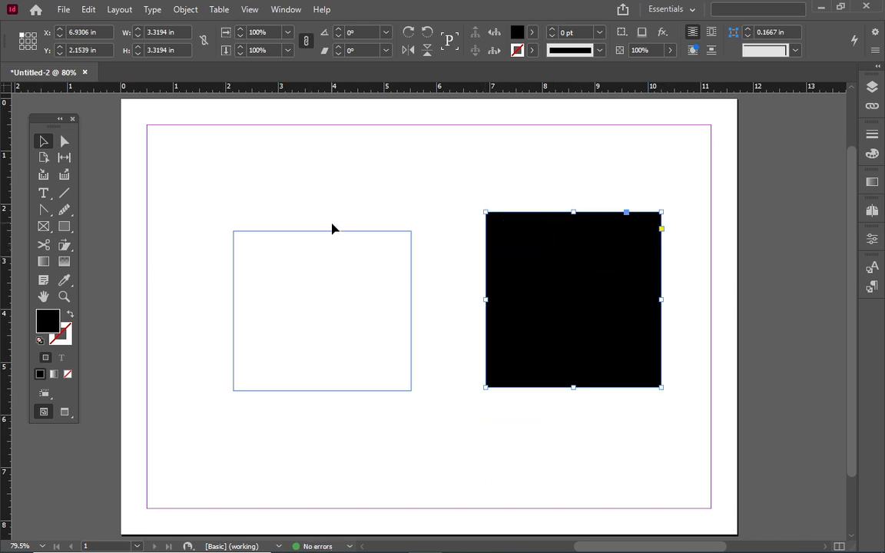
pyautogui.moveTo(333, 232); pyautogui.dragTo(299, 233)
pyautogui.moveTo(546, 268); pyautogui.dragTo(559, 260)
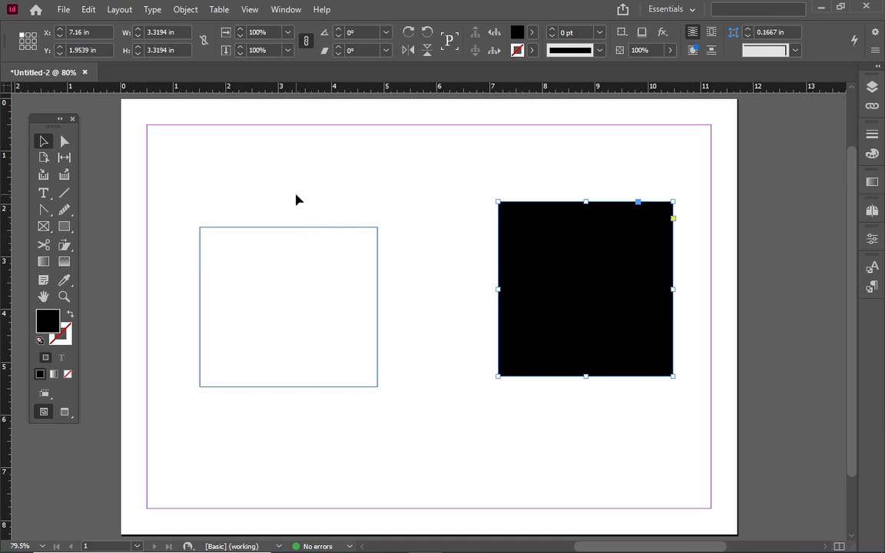
pyautogui.moveTo(615, 245); pyautogui.dragTo(564, 249)
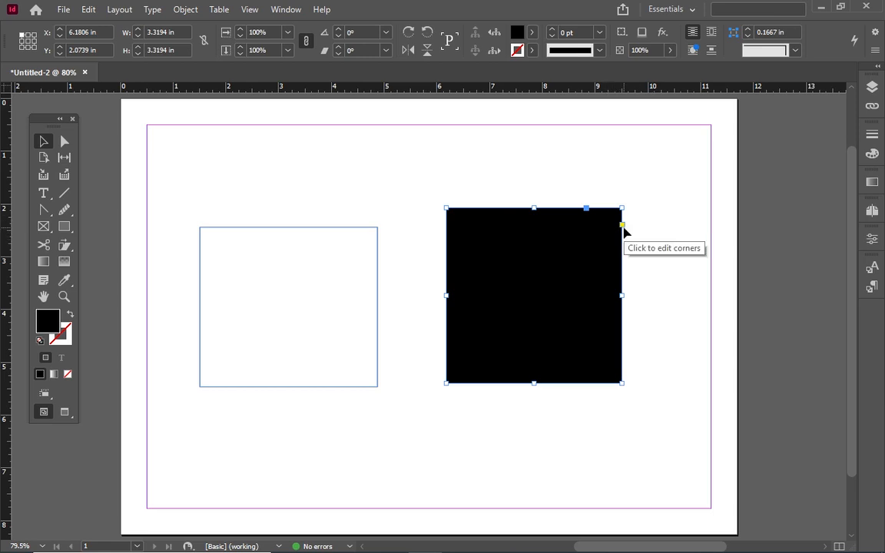
pyautogui.moveTo(622, 226)
pyautogui.mouseDown()
pyautogui.moveTo(609, 233)
pyautogui.moveTo(625, 221)
pyautogui.mouseUp()
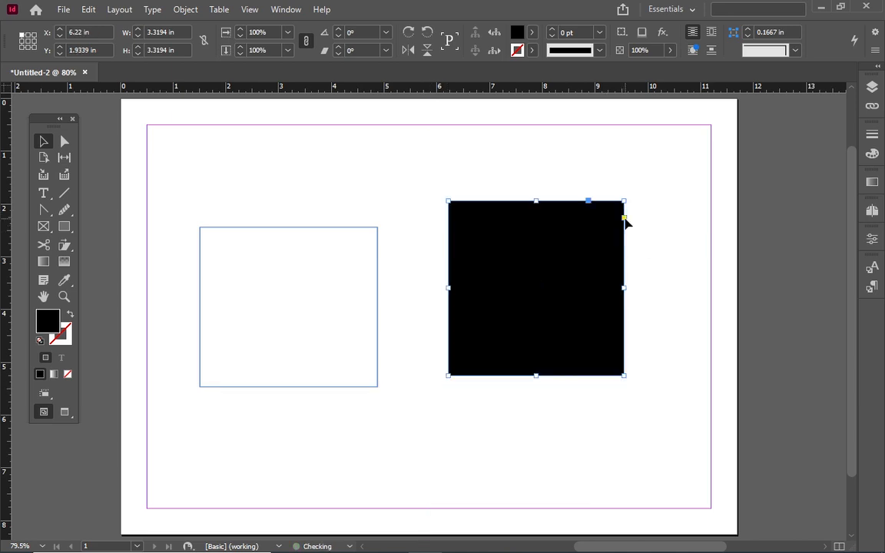
# - Round all four corners of the black square with live corner editing to about 0.46 in
pyautogui.click(624, 220)
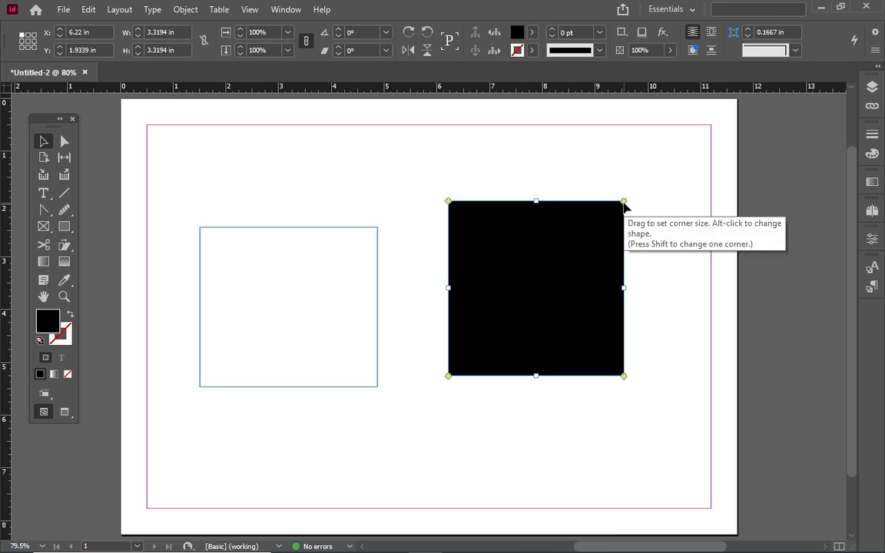
pyautogui.moveTo(624, 201); pyautogui.dragTo(599, 242)
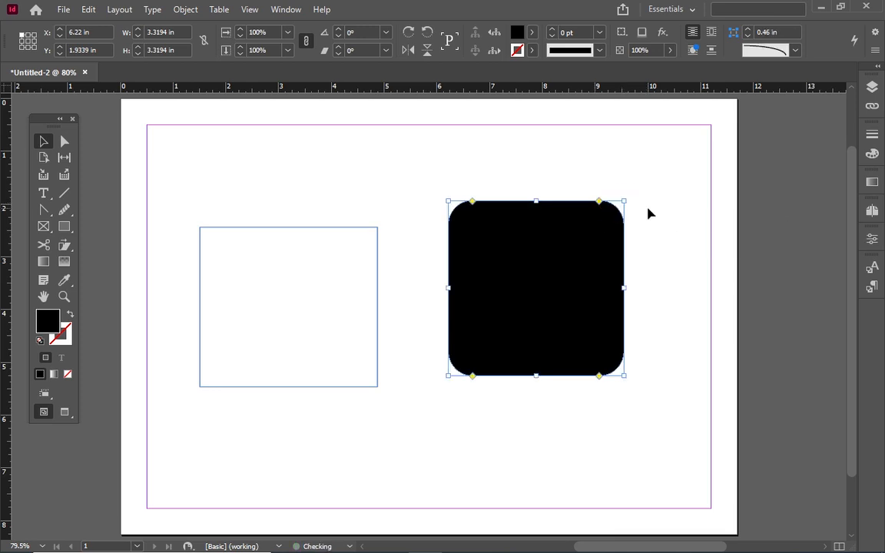
pyautogui.click(648, 212)
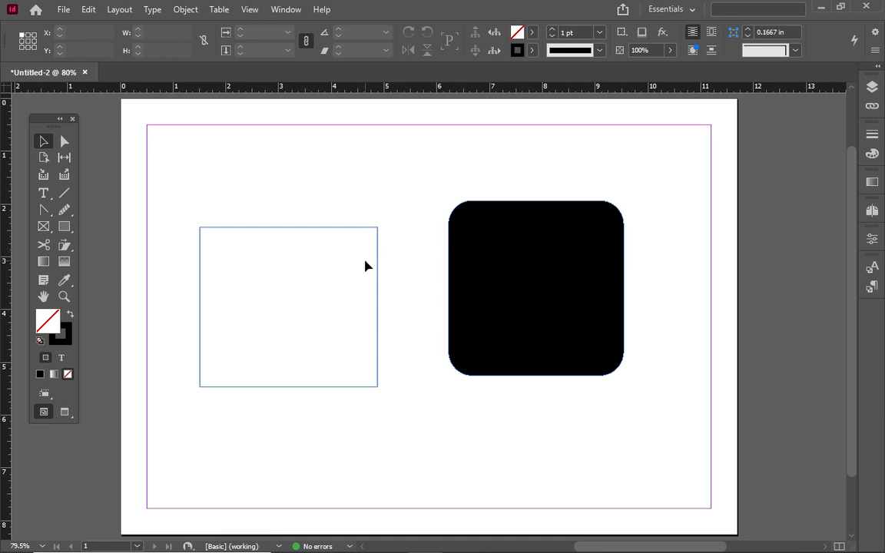
# - Round only the upper-left corner of the outlined rectangle with a large radius using live corner editing
pyautogui.click(358, 229)
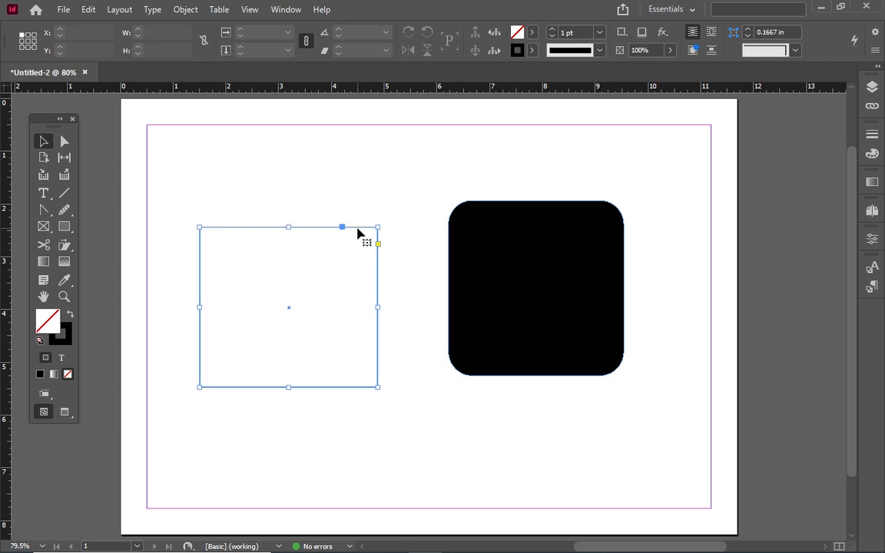
pyautogui.click(378, 244)
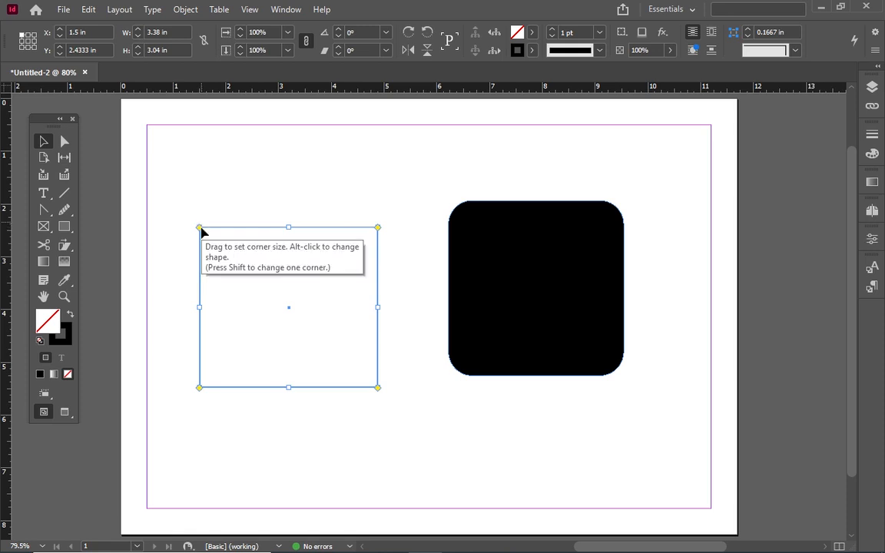
pyautogui.moveTo(201, 230); pyautogui.dragTo(249, 275)
pyautogui.click(376, 169)
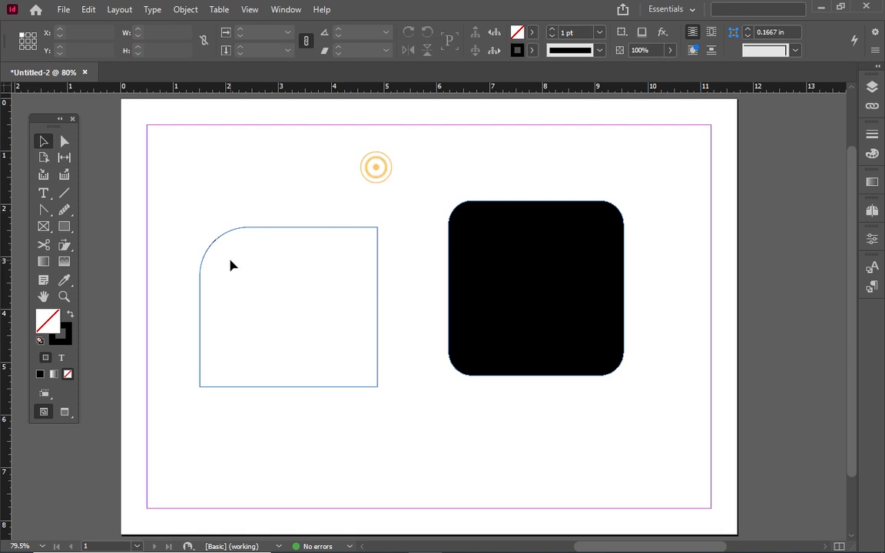
# - Reset all four corners of the black square to a 0 in radius with live corner editing
pyautogui.click(567, 287)
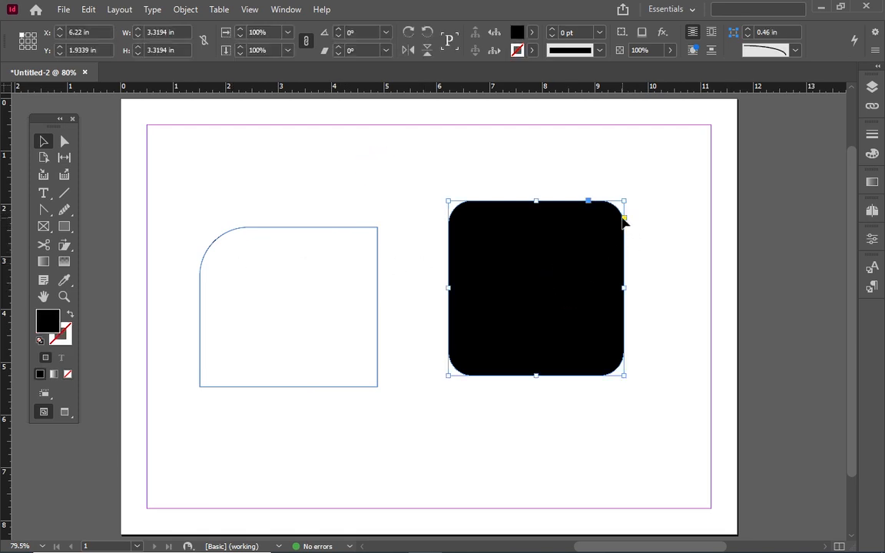
pyautogui.click(624, 218)
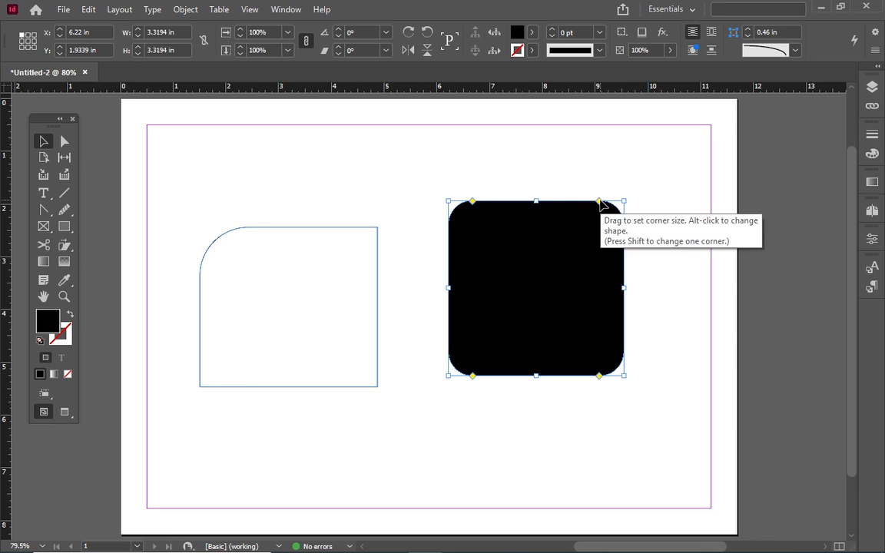
pyautogui.moveTo(600, 202); pyautogui.dragTo(652, 205)
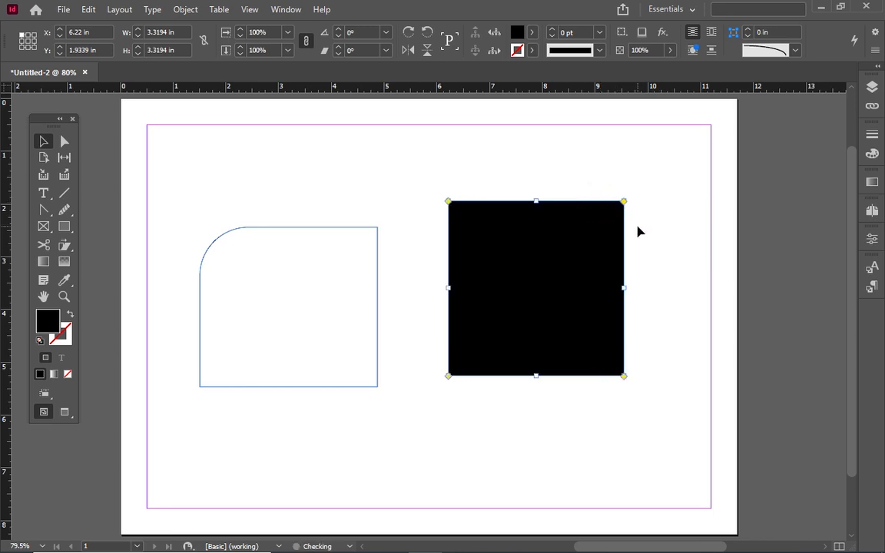
pyautogui.click(648, 223)
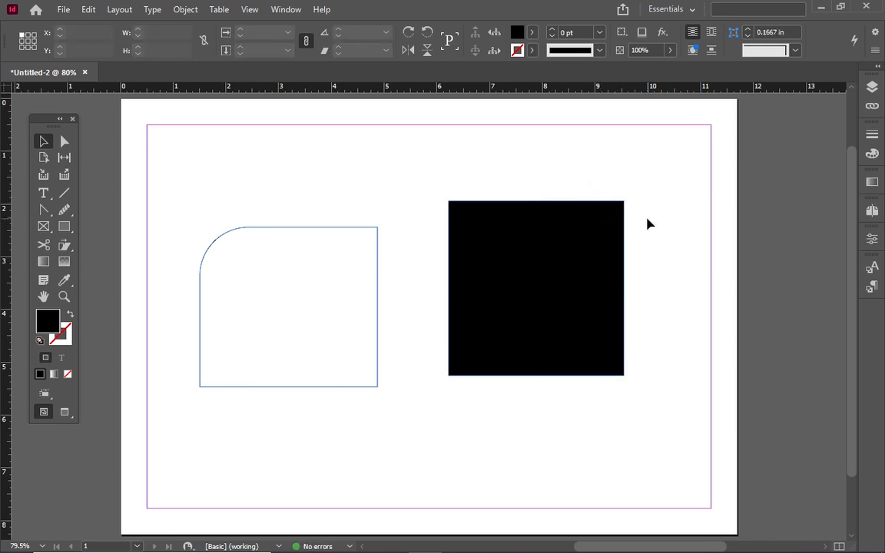
# - Round only the upper-right corner of the black square with a large radius using live corner editing
pyautogui.click(609, 221)
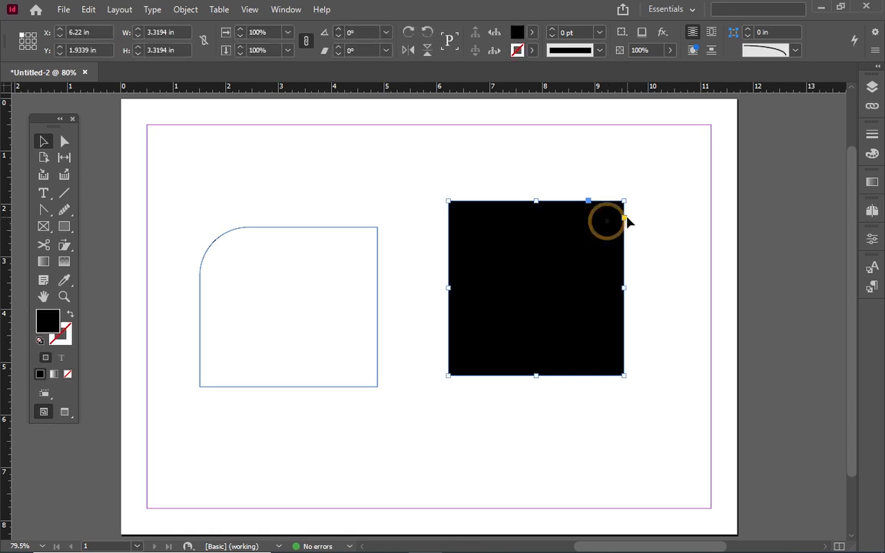
pyautogui.click(624, 218)
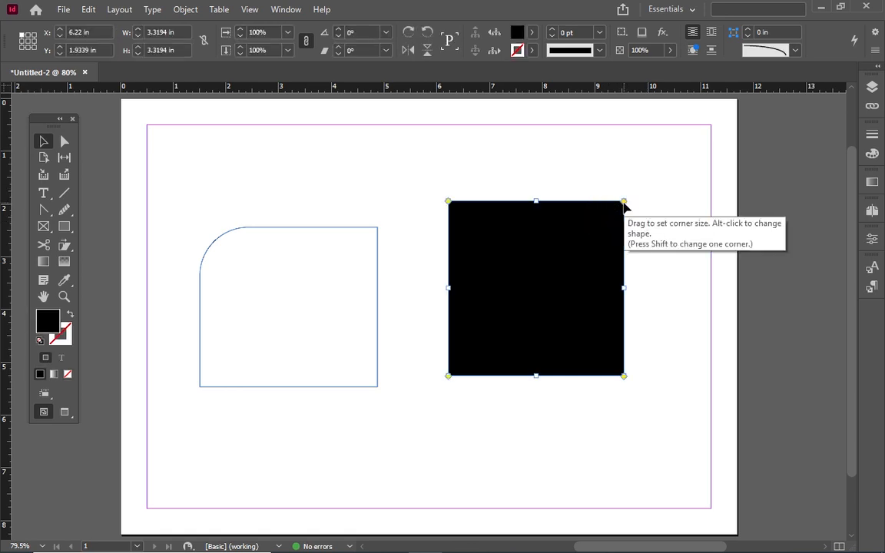
pyautogui.moveTo(624, 202); pyautogui.dragTo(580, 269)
pyautogui.click(713, 165)
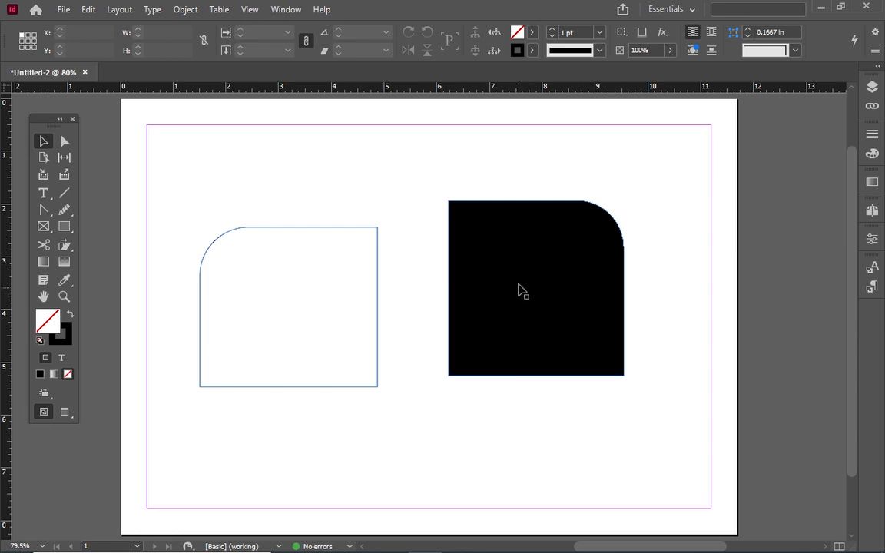
# - Move the black square up near the page's upper-right margin and the outlined rectangle to about X 2.4 in, Y 0.85 in
pyautogui.scroll(-2, 585, 263)
pyautogui.scroll(3, 587, 263)
pyautogui.moveTo(539, 289); pyautogui.dragTo(581, 200)
pyautogui.moveTo(306, 322); pyautogui.dragTo(344, 220)
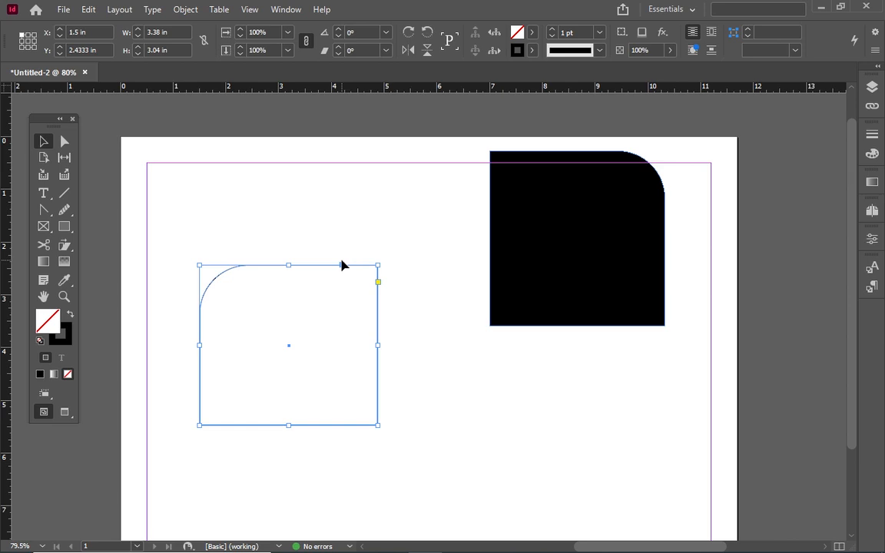
pyautogui.moveTo(332, 295); pyautogui.dragTo(371, 188)
# - With the Ellipse tool, draw a circle about 1.98 in wide below the outlined rectangle and an ellipse about 2.32 by 2.4 in beside it
pyautogui.click(63, 229)
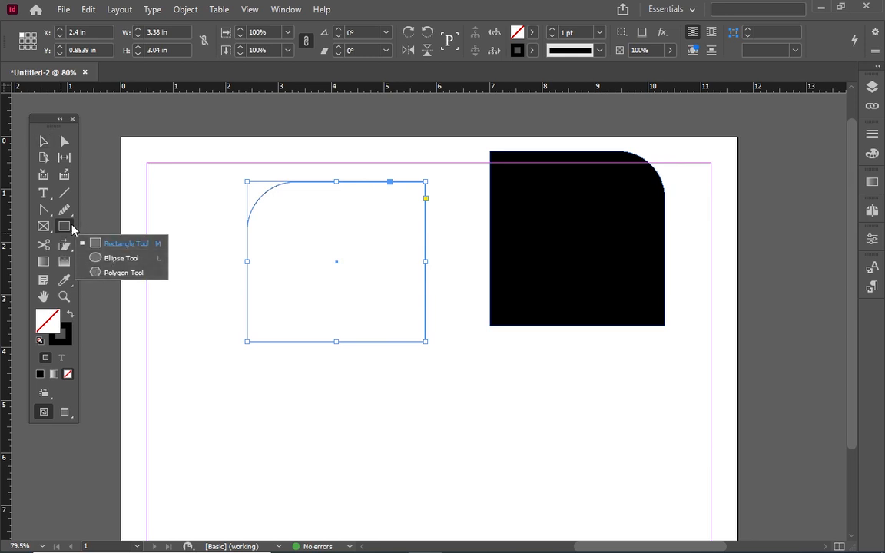
pyautogui.click(96, 259)
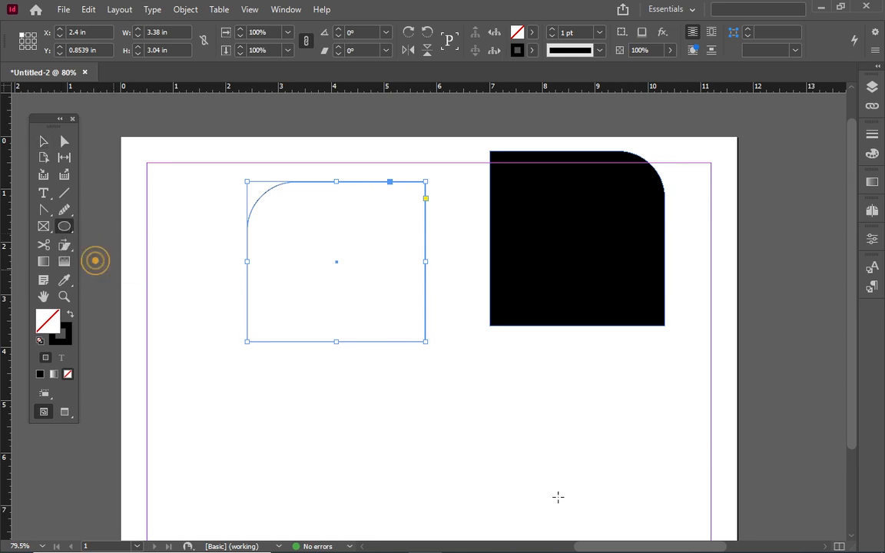
pyautogui.scroll(-2, 664, 471)
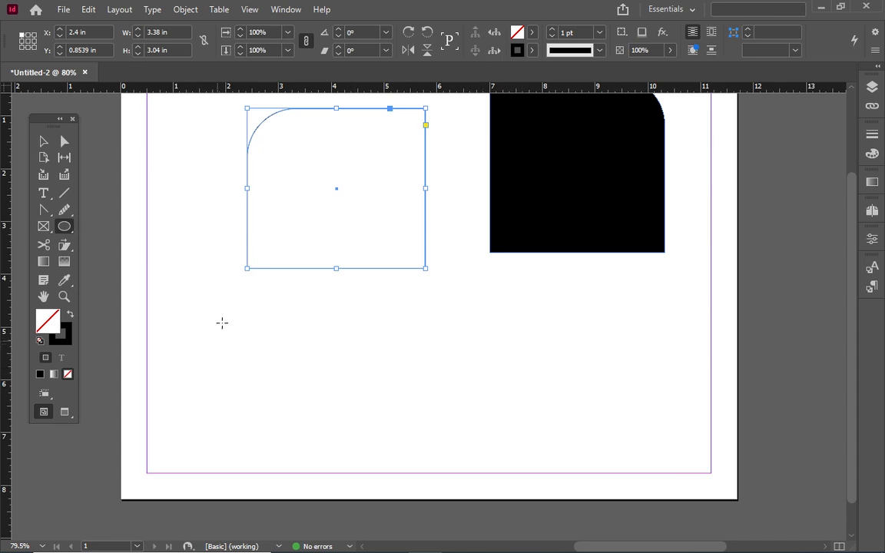
pyautogui.moveTo(223, 316)
pyautogui.mouseDown()
pyautogui.moveTo(241, 352)
pyautogui.moveTo(313, 418)
pyautogui.moveTo(329, 422)
pyautogui.mouseUp()
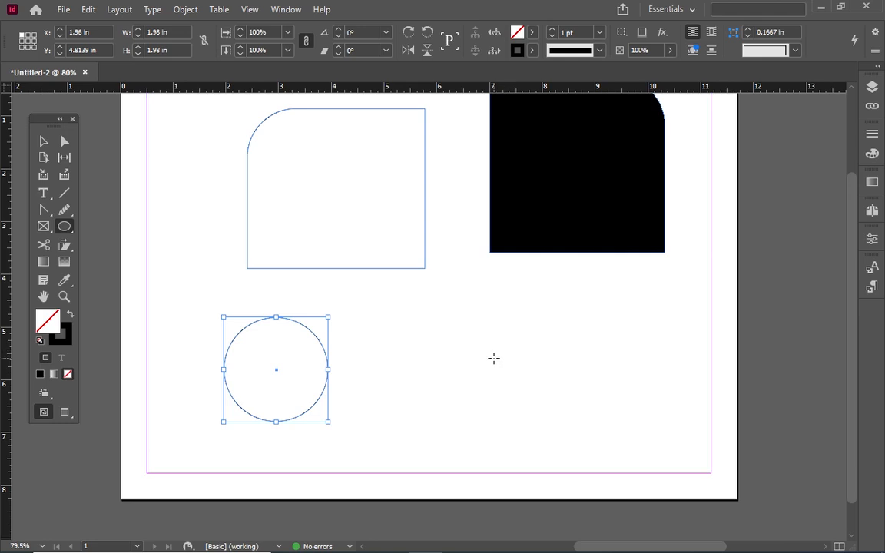
pyautogui.moveTo(493, 358); pyautogui.dragTo(554, 423)
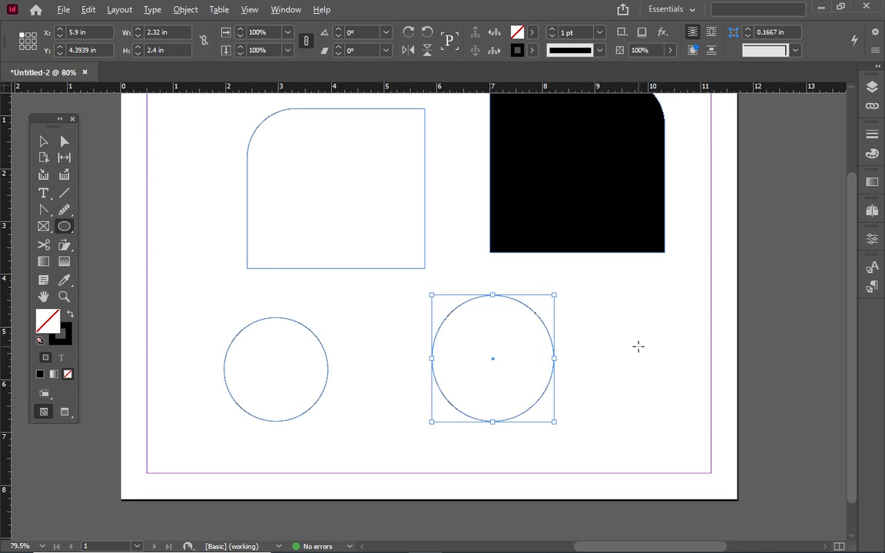
# - Try drawing tall ellipses outward from their centers beside the second ellipse, undoing each one
pyautogui.moveTo(637, 346); pyautogui.dragTo(705, 435)
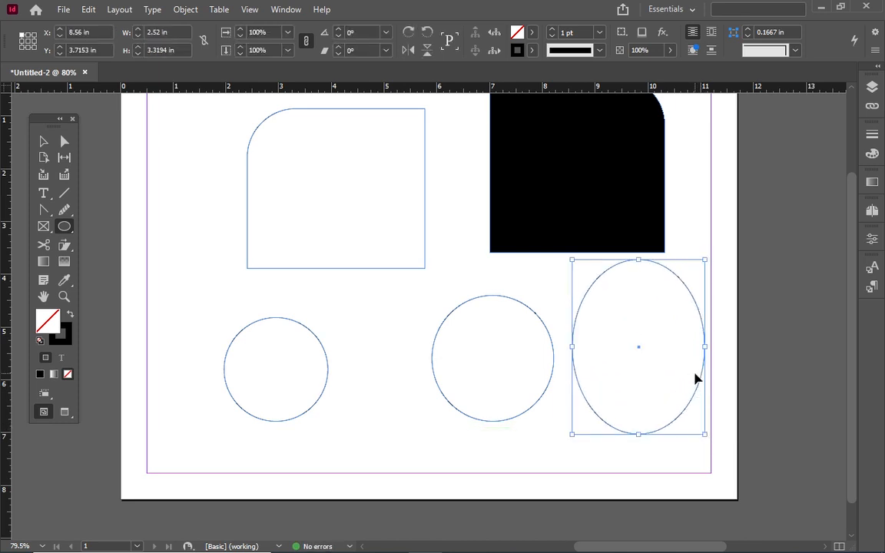
pyautogui.hotkey('ctrl', 'z')
pyautogui.moveTo(606, 315); pyautogui.dragTo(661, 412)
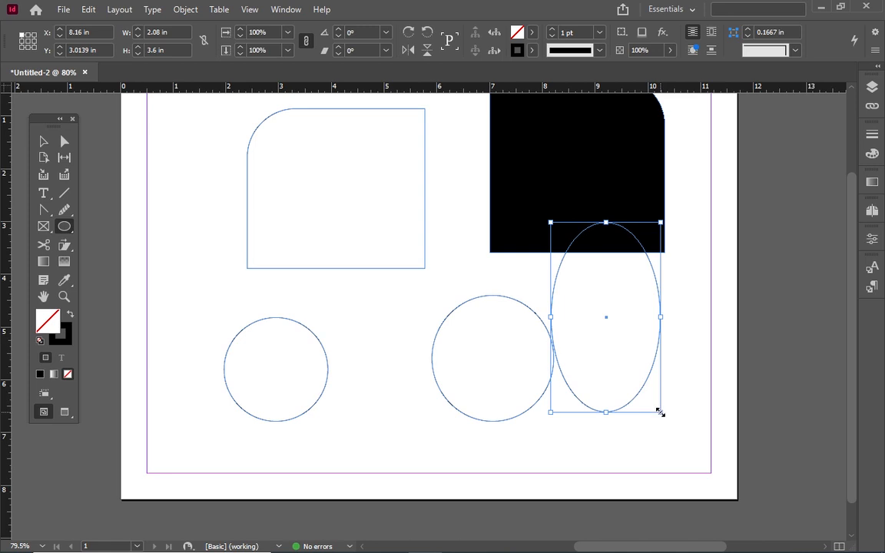
pyautogui.hotkey('ctrl', 'z')
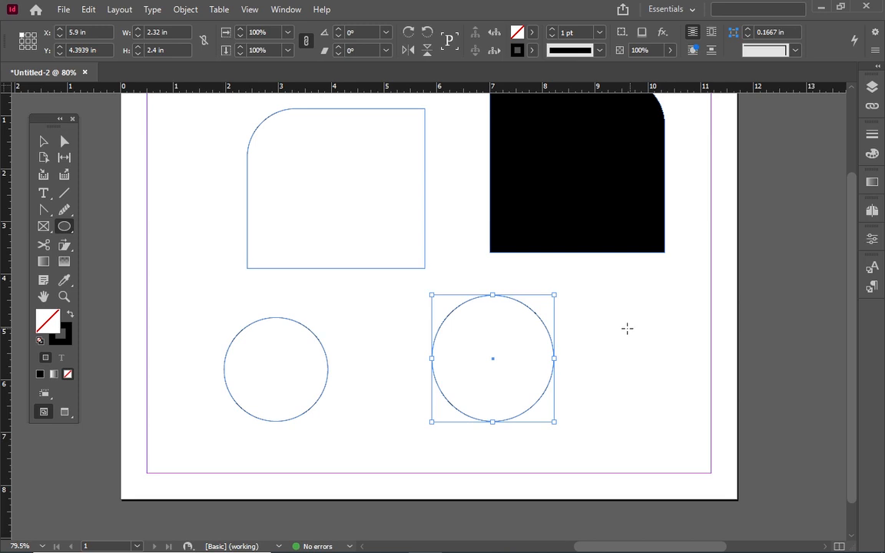
# - Draw a third circle about 2.32 in wide from its center, and move it and the smallest circle into a row with the middle one
pyautogui.moveTo(610, 317); pyautogui.dragTo(672, 419)
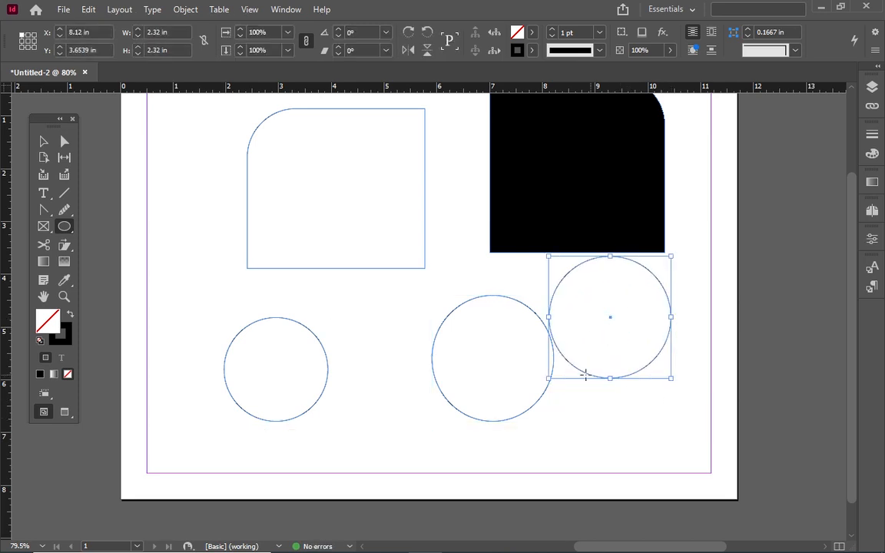
pyautogui.click(44, 143)
pyautogui.moveTo(622, 378); pyautogui.dragTo(640, 427)
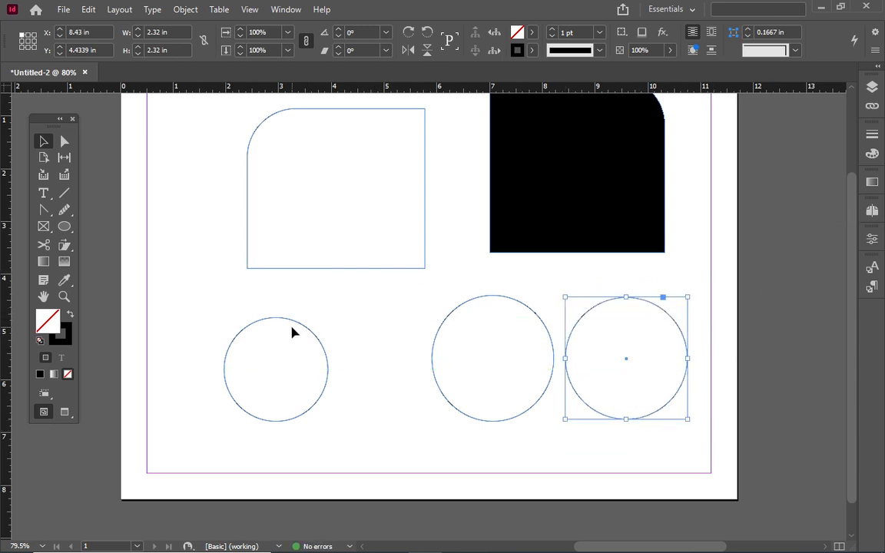
pyautogui.moveTo(292, 325); pyautogui.dragTo(336, 317)
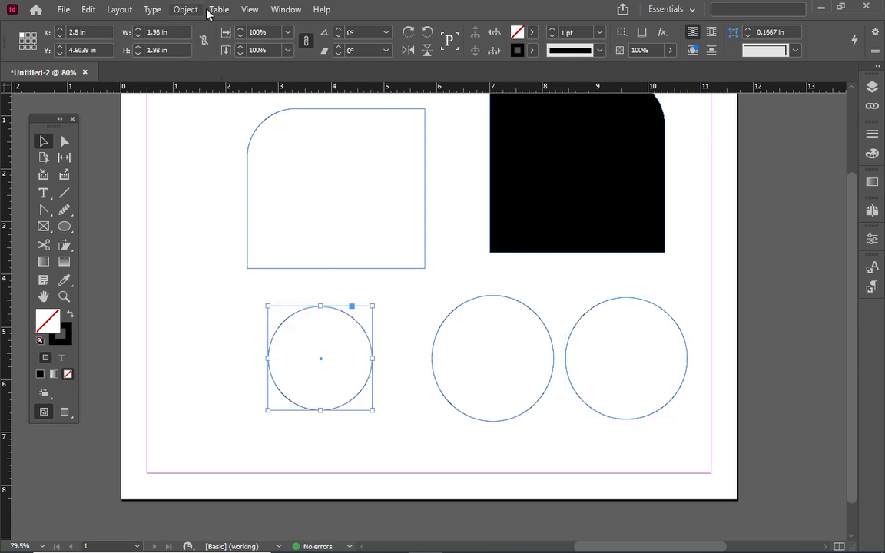
# - Show the Align options beside the page and select all three circles
pyautogui.click(286, 9)
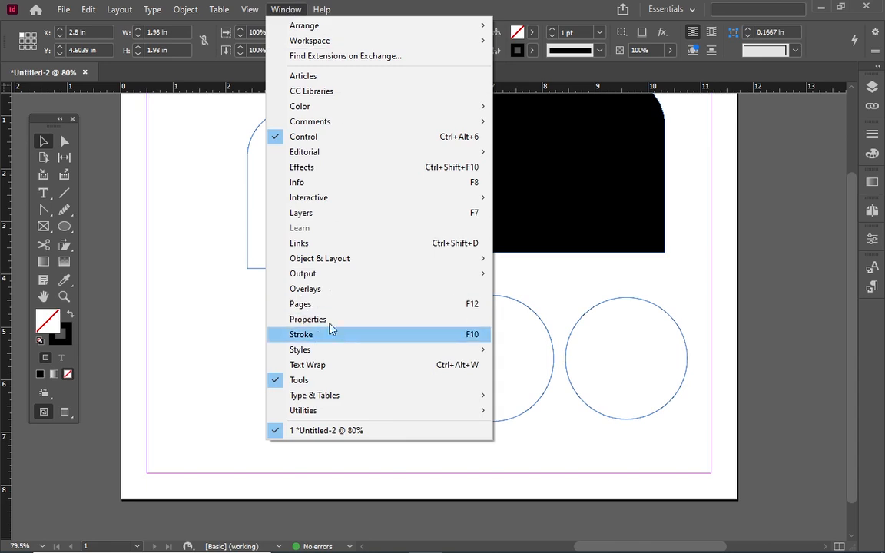
pyautogui.moveTo(343, 263)
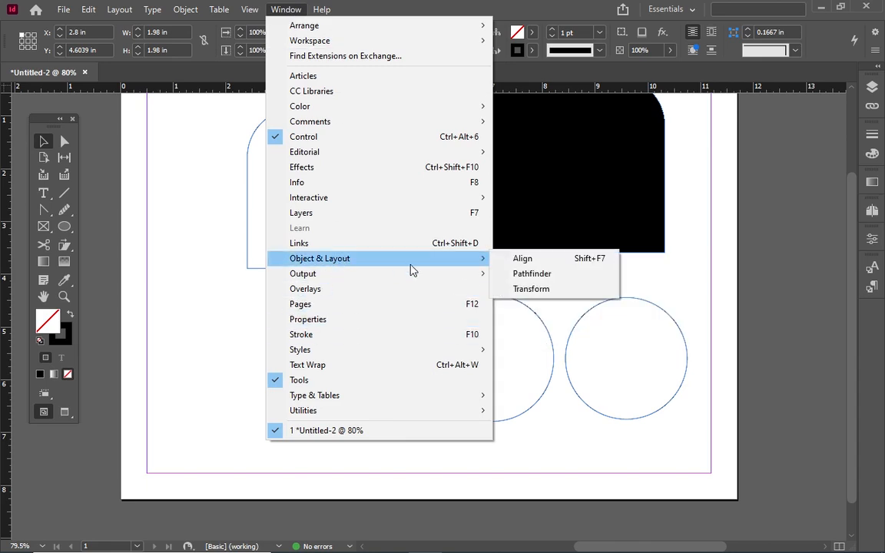
pyautogui.click(550, 260)
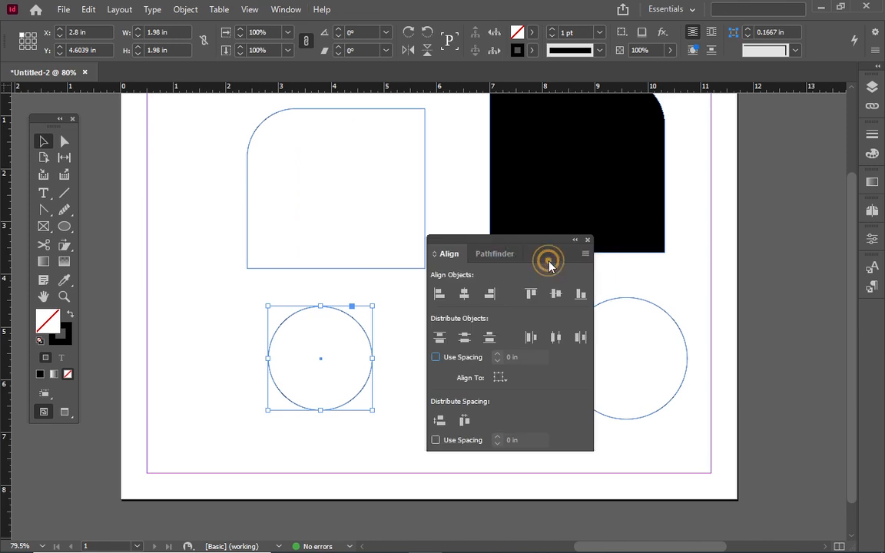
pyautogui.moveTo(520, 242); pyautogui.dragTo(717, 246)
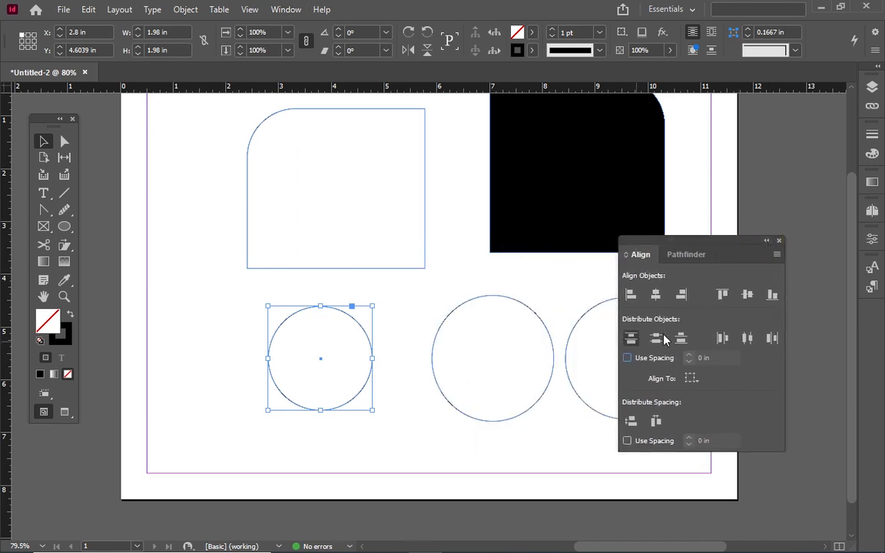
pyautogui.moveTo(727, 252); pyautogui.dragTo(826, 234)
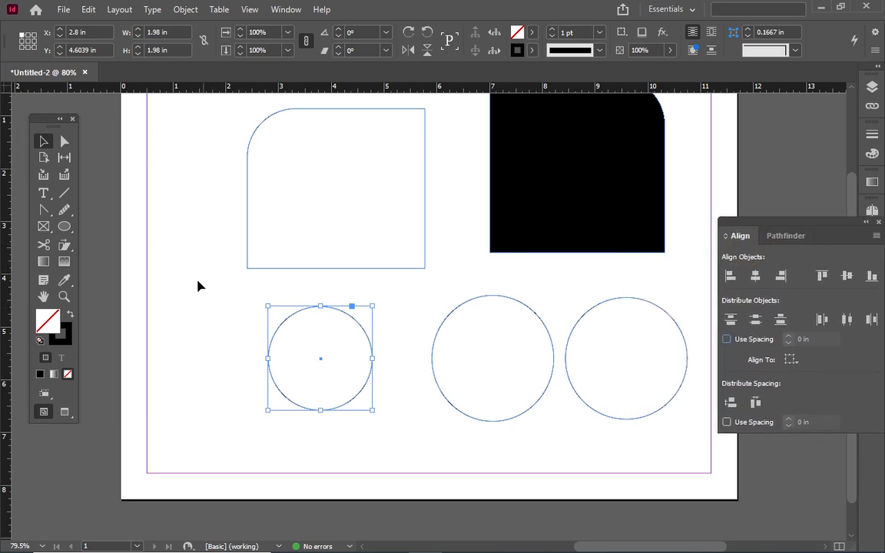
pyautogui.moveTo(197, 312); pyautogui.dragTo(678, 447)
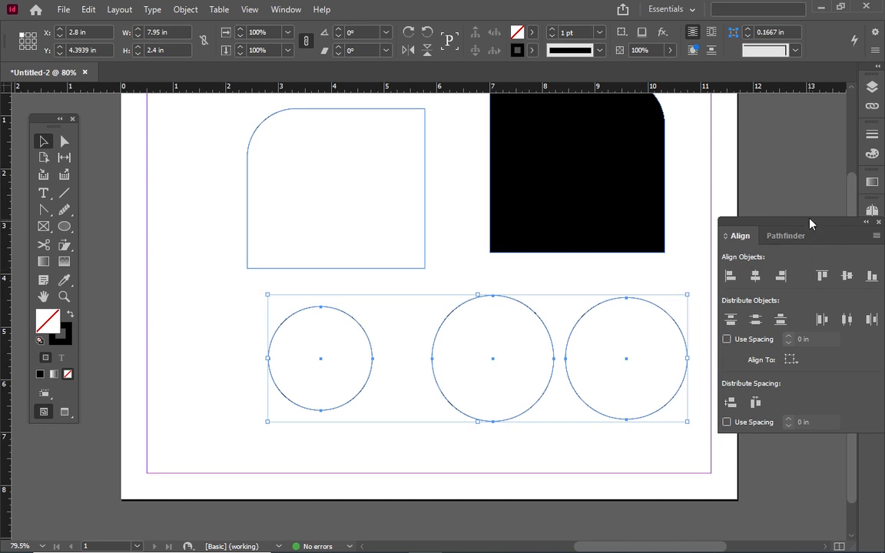
pyautogui.moveTo(810, 225); pyautogui.dragTo(798, 224)
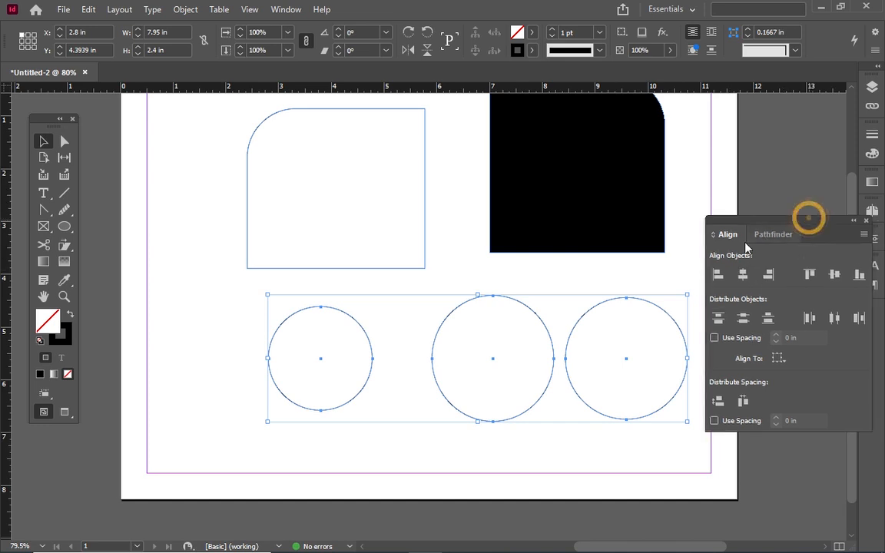
# - Try aligning the three circles by left edges and by horizontal centers, and undo both alignments
pyautogui.click(719, 275)
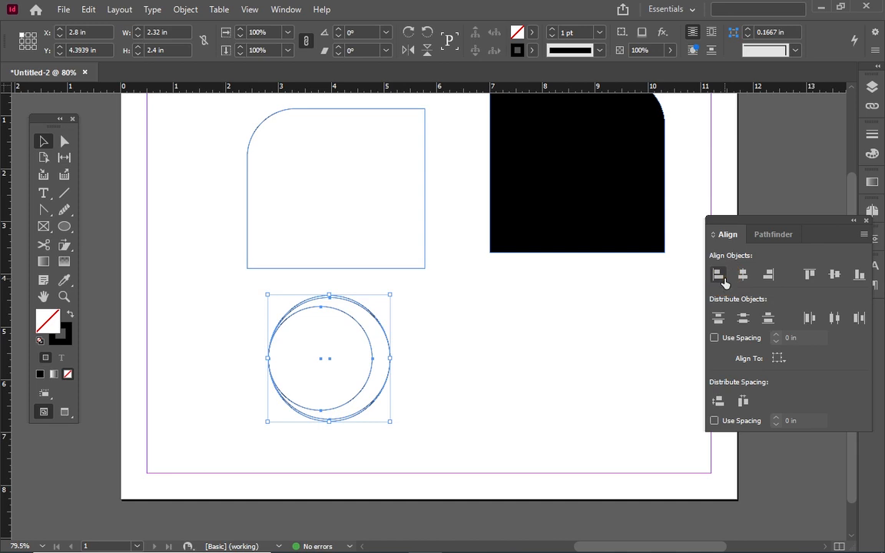
pyautogui.click(745, 278)
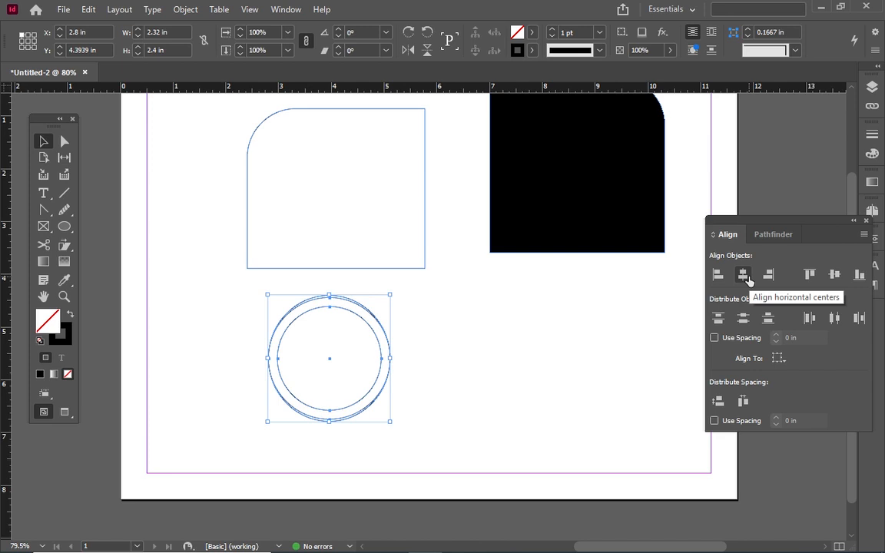
pyautogui.hotkey('ctrl', 'z')
pyautogui.hotkey('ctrl', 'z')
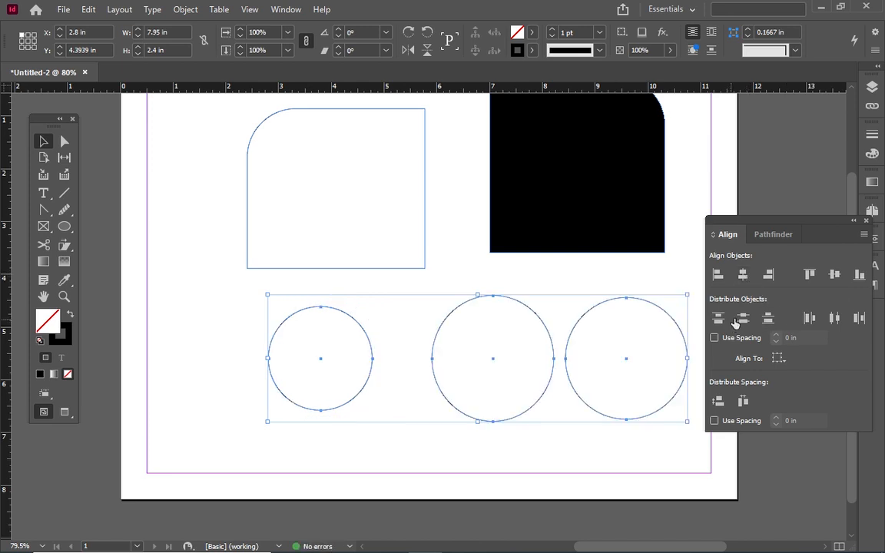
# - Distribute the three circles by vertical centers, and align them by vertical centers, top edges and finally bottom edges
pyautogui.click(750, 316)
pyautogui.click(839, 276)
pyautogui.click(811, 275)
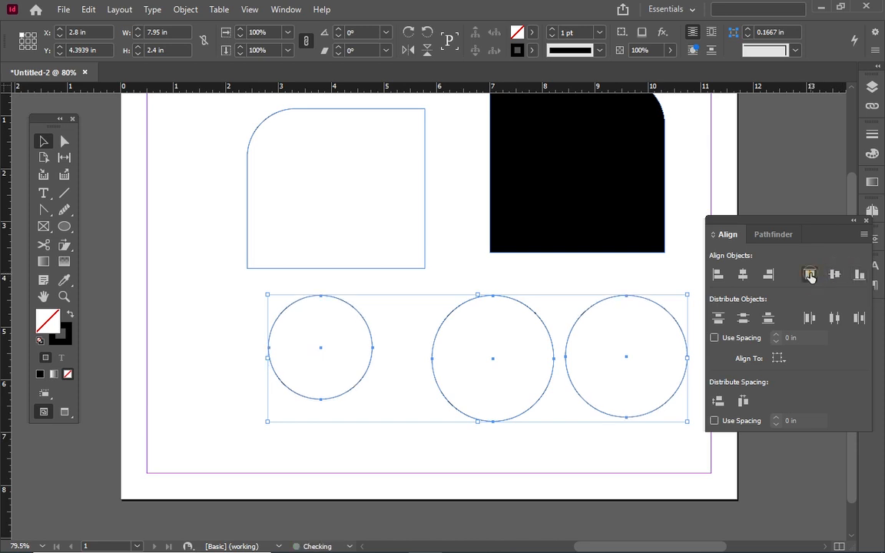
pyautogui.click(859, 275)
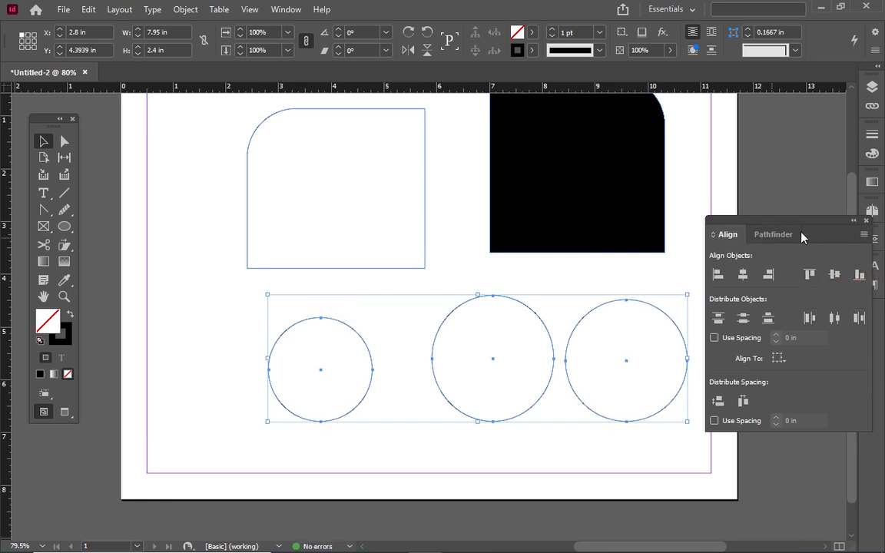
# - Switch to the Pathfinder options, collapse the Align and Pathfinder group to icons and dock it with the other collapsed panels
pyautogui.click(781, 236)
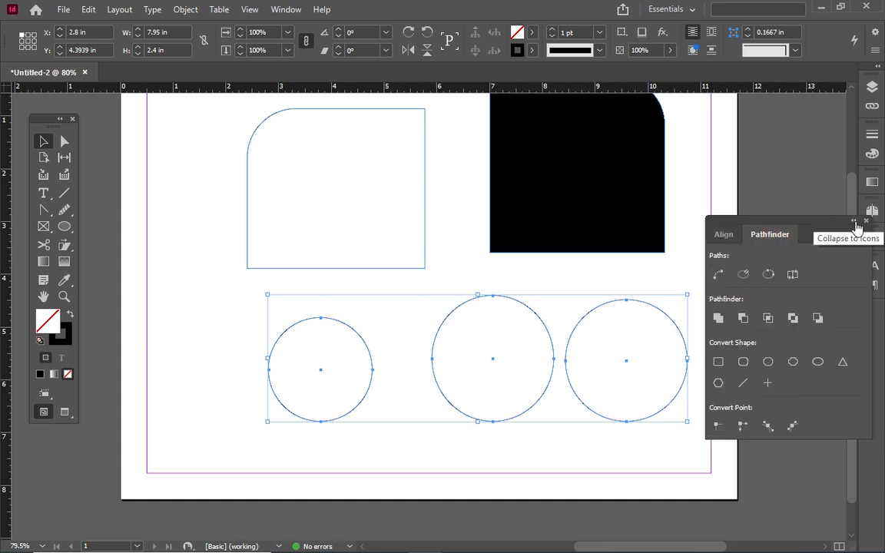
pyautogui.click(854, 222)
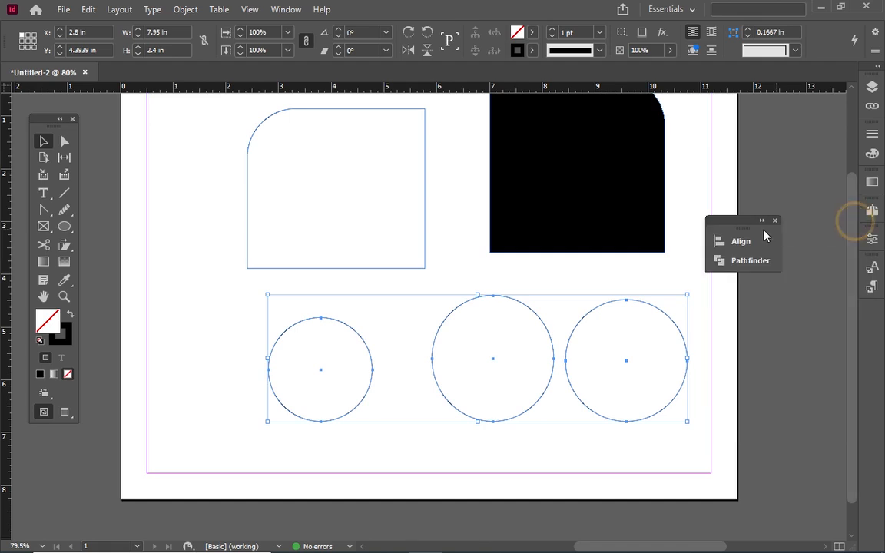
pyautogui.moveTo(781, 246); pyautogui.dragTo(870, 329)
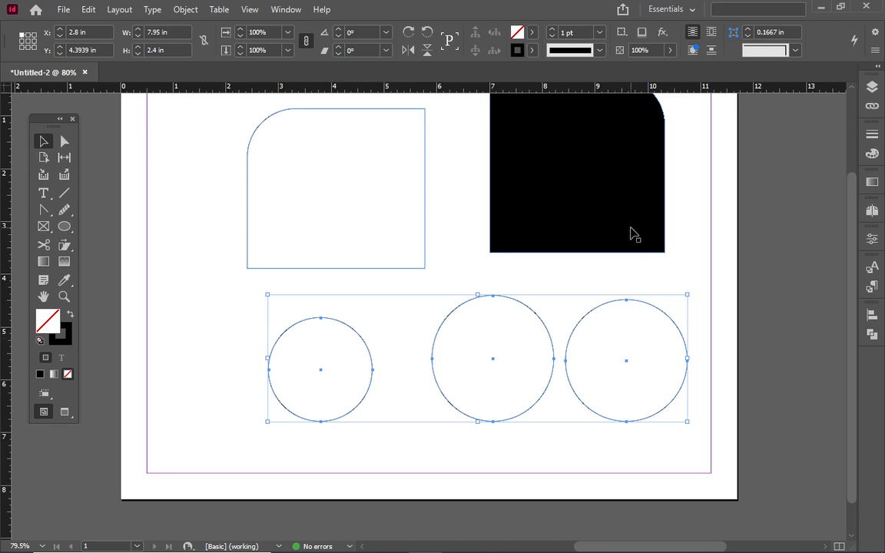
# - Review which Object & Layout panels are available and deselect the three circles
pyautogui.click(286, 9)
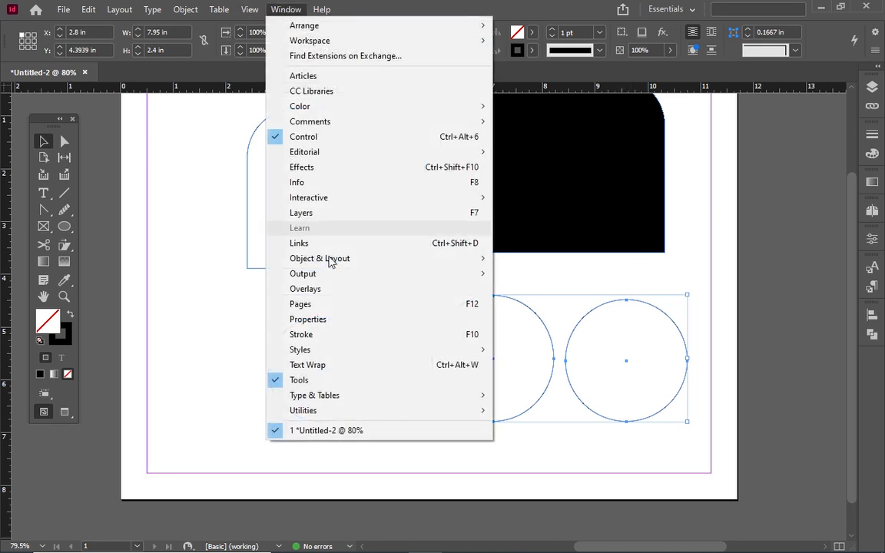
pyautogui.moveTo(323, 259)
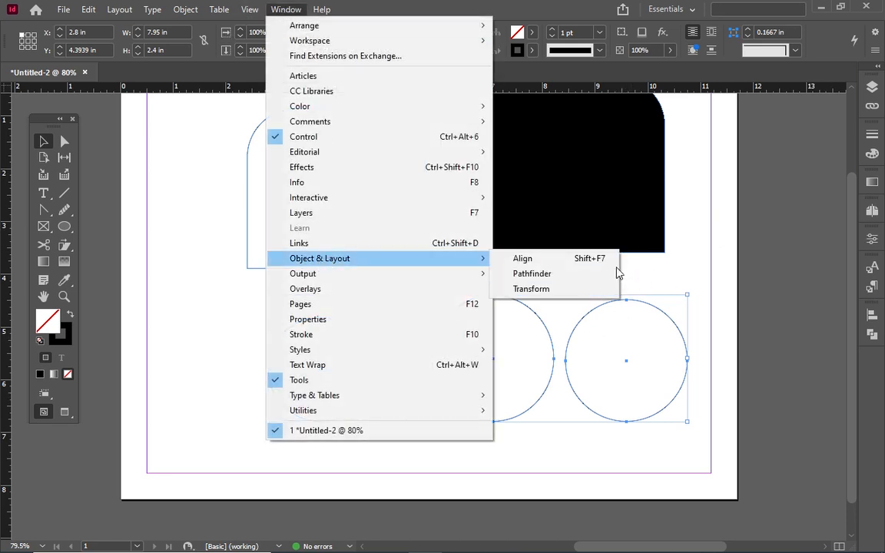
pyautogui.click(799, 218)
pyautogui.click(799, 221)
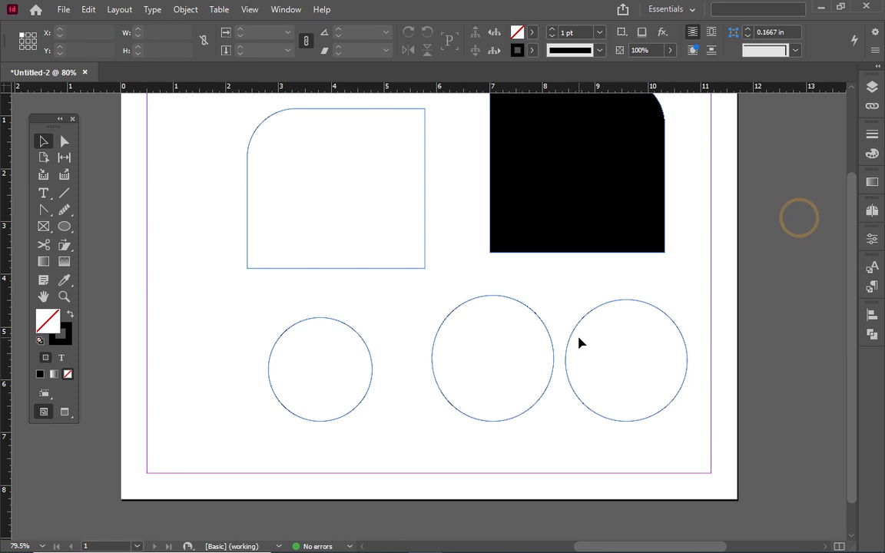
pyautogui.scroll(-1, 521, 340)
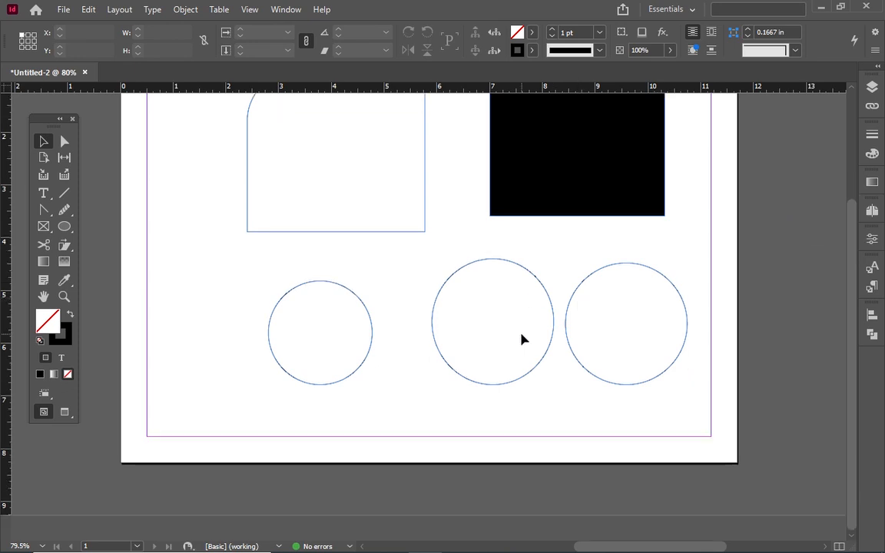
pyautogui.scroll(4, 530, 323)
pyautogui.scroll(-2, 541, 305)
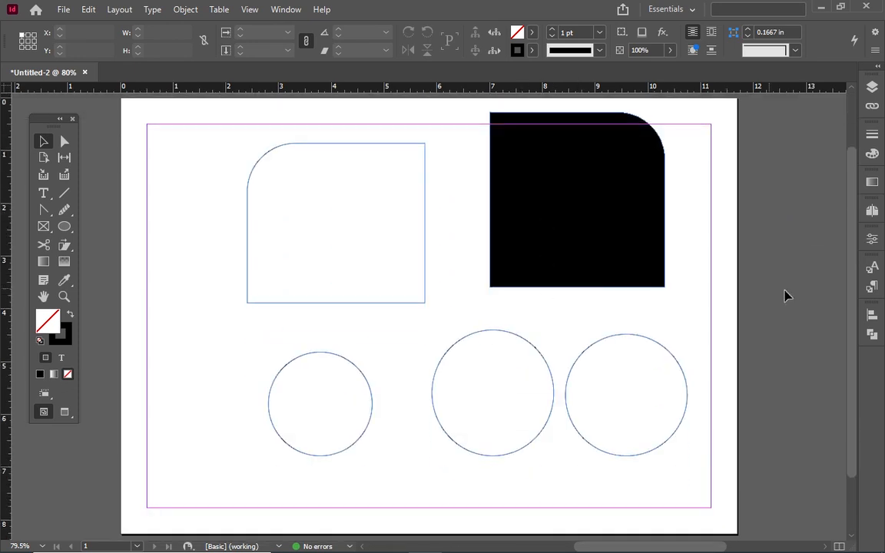
# - Add a second page to the document, then collapse the Pages panel
pyautogui.click(872, 211)
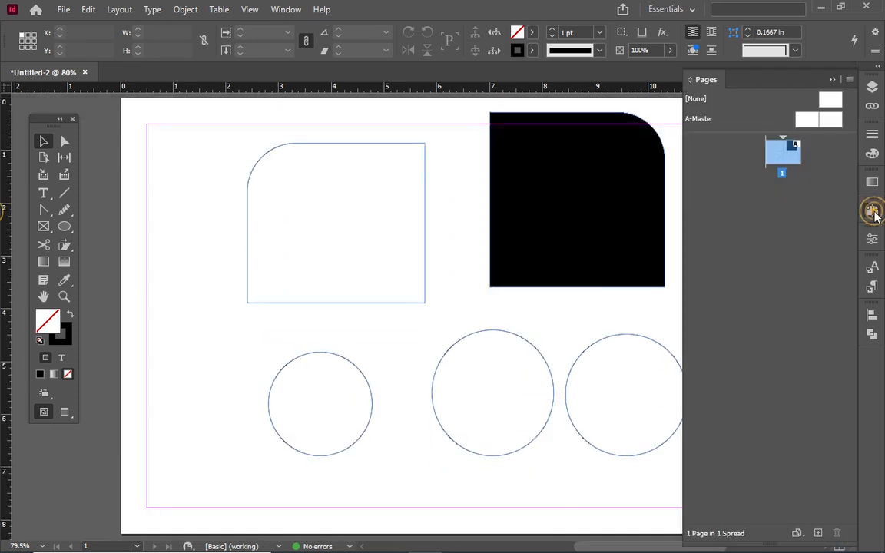
pyautogui.click(817, 532)
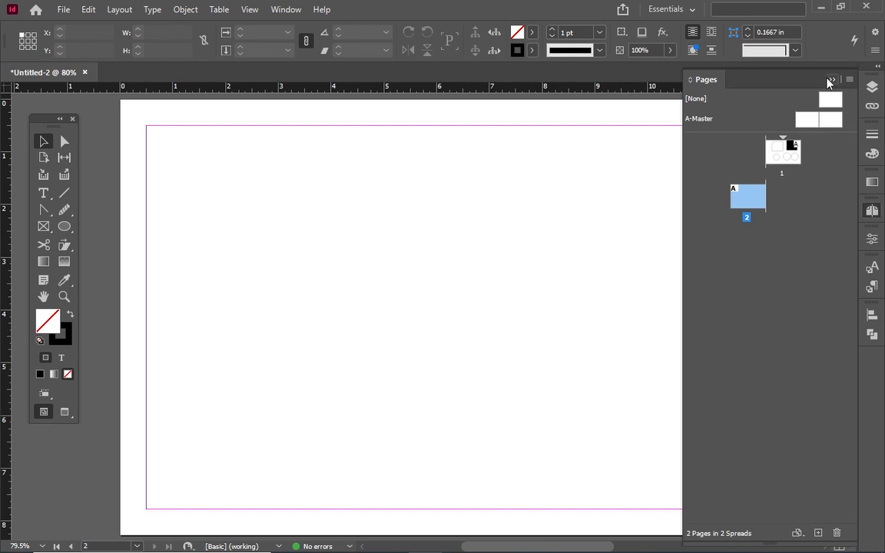
pyautogui.click(830, 80)
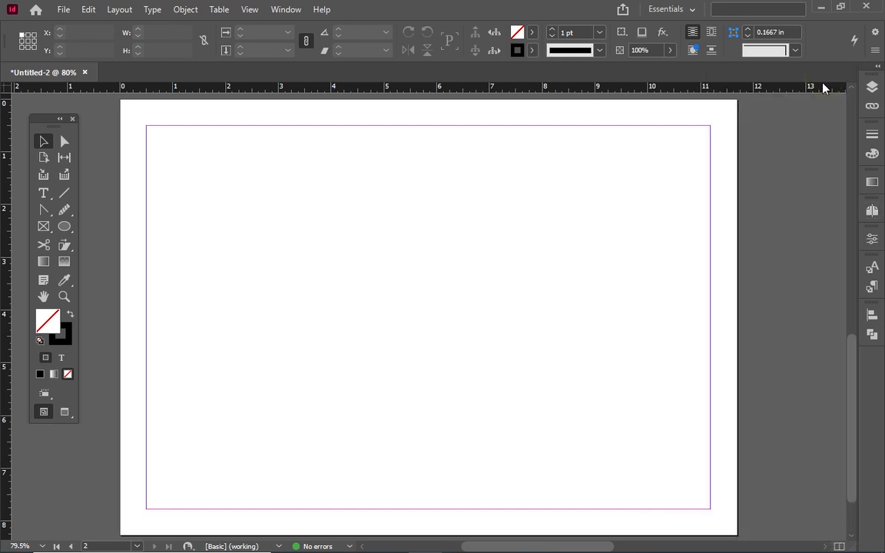
# - Draw a hexagon about 2.74 in wide and 2.4 in high in the upper-left part of page 2 with the Polygon tool
pyautogui.click(61, 233)
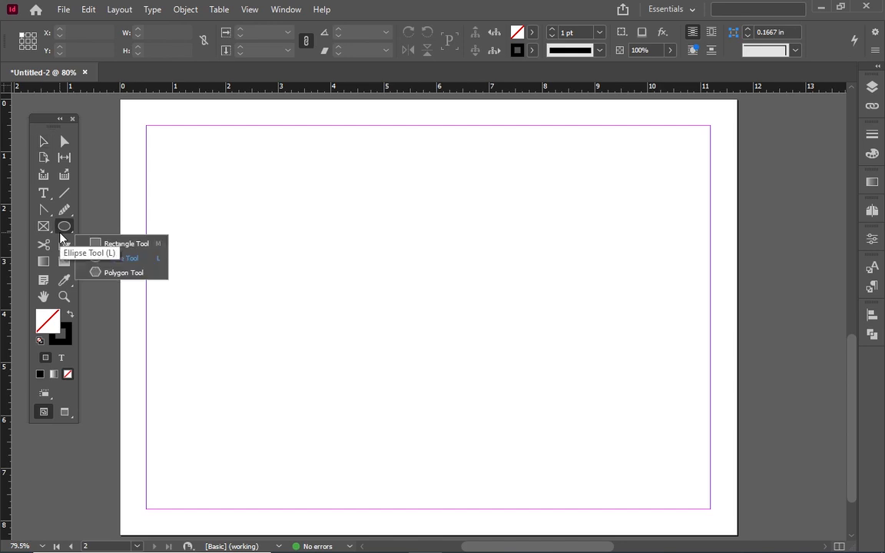
pyautogui.click(111, 277)
pyautogui.moveTo(208, 173); pyautogui.dragTo(352, 300)
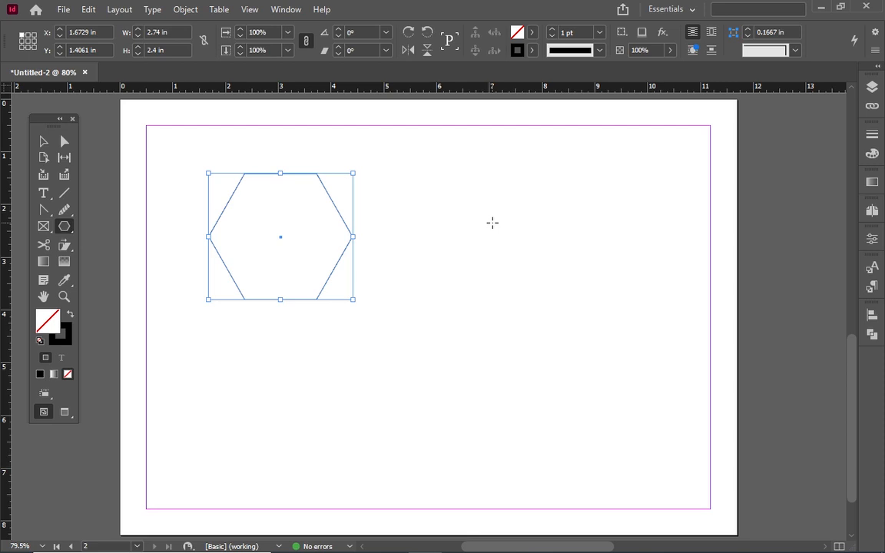
# - Create a three-sided polygon 2.74 in wide and 2.4 in high to the right of the hexagon
pyautogui.click(492, 225)
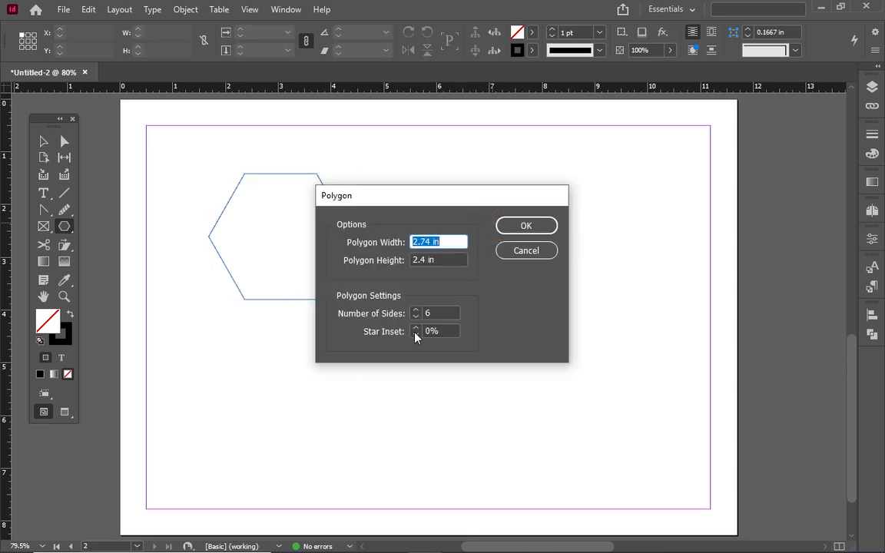
pyautogui.doubleClick(430, 313)
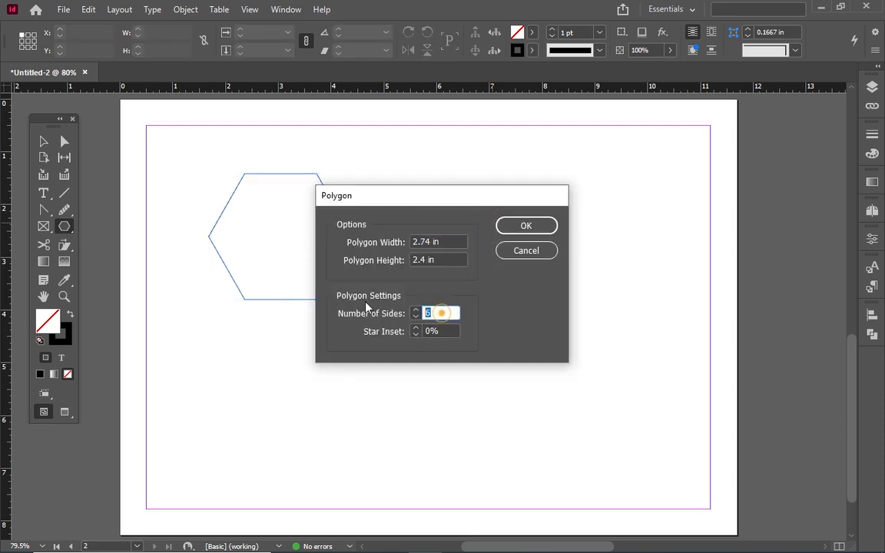
pyautogui.write('3')
pyautogui.click(527, 224)
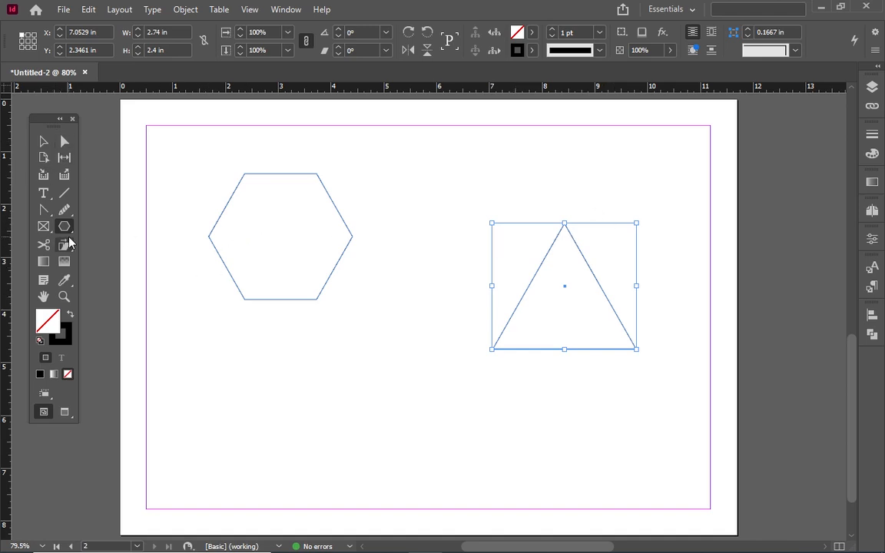
# - Check the available frame tools, then select the hexagon and the triangle together and delete them
pyautogui.click(44, 226)
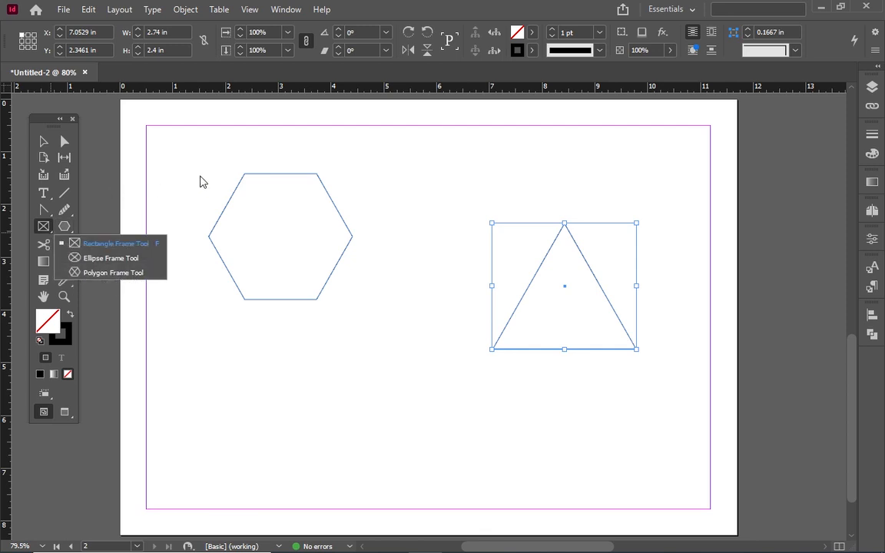
pyautogui.click(45, 142)
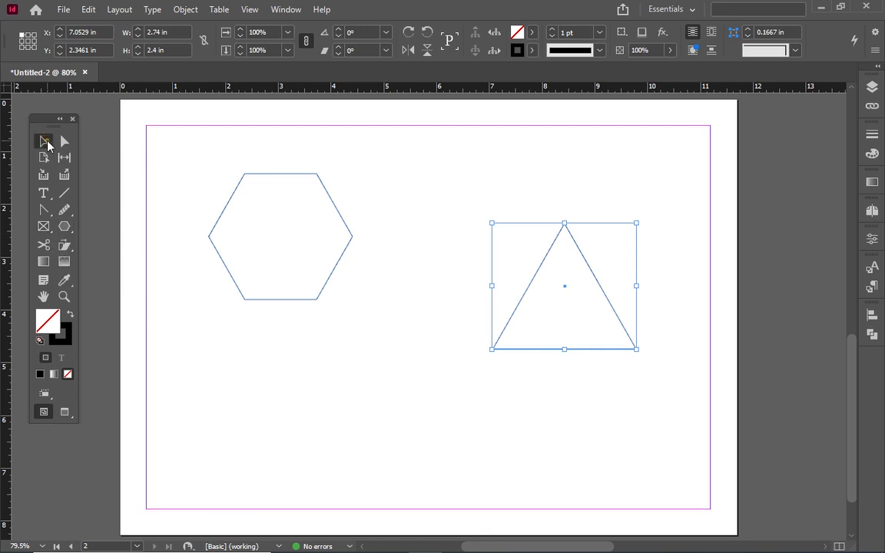
pyautogui.moveTo(205, 145); pyautogui.dragTo(797, 389)
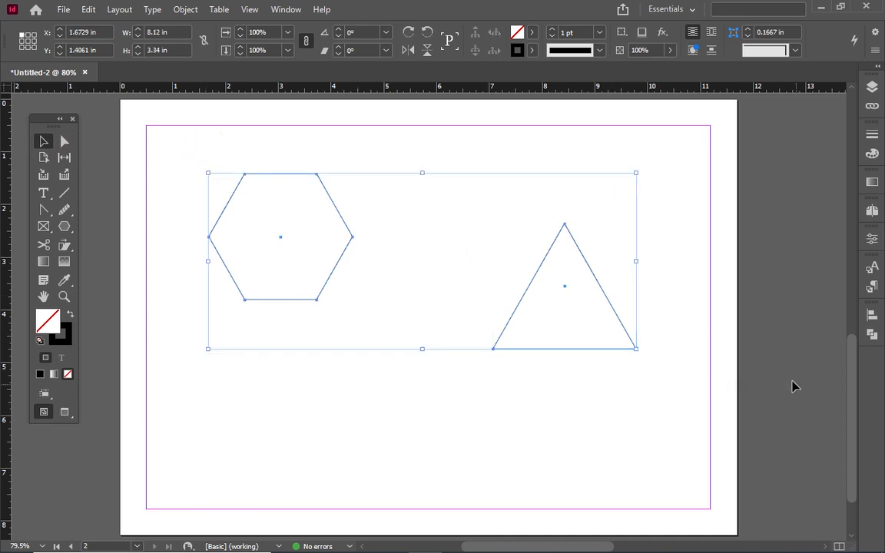
pyautogui.press('Delete')
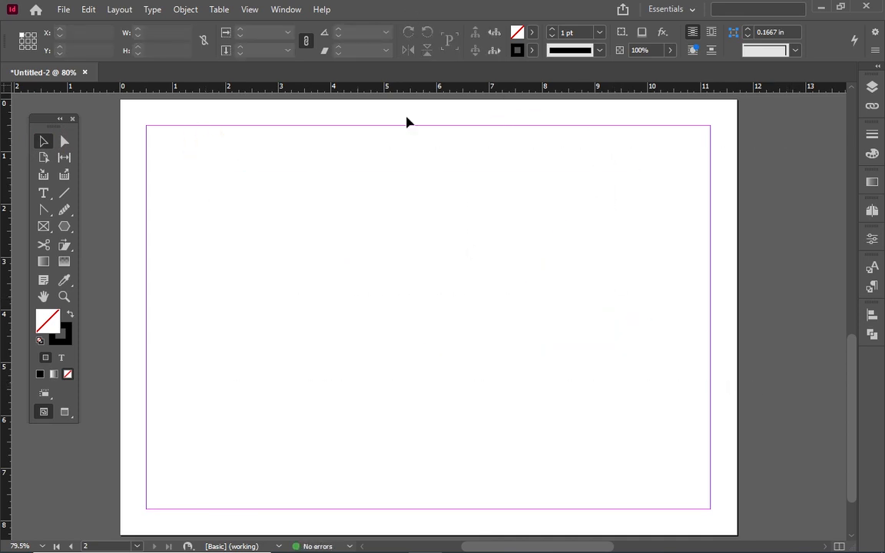
# - Draw a straight horizontal line about 5.62 in long across the upper part of page 2 and select it
pyautogui.doubleClick(64, 193)
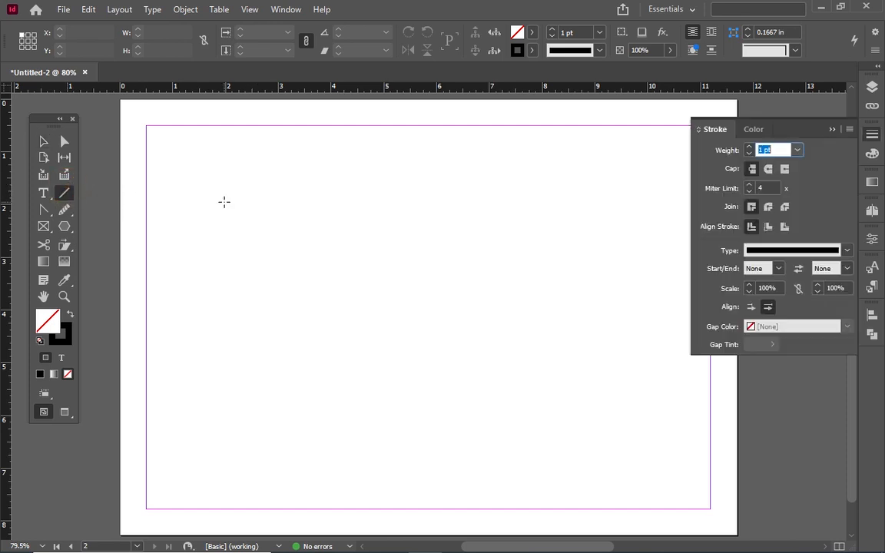
pyautogui.moveTo(226, 195); pyautogui.dragTo(523, 201)
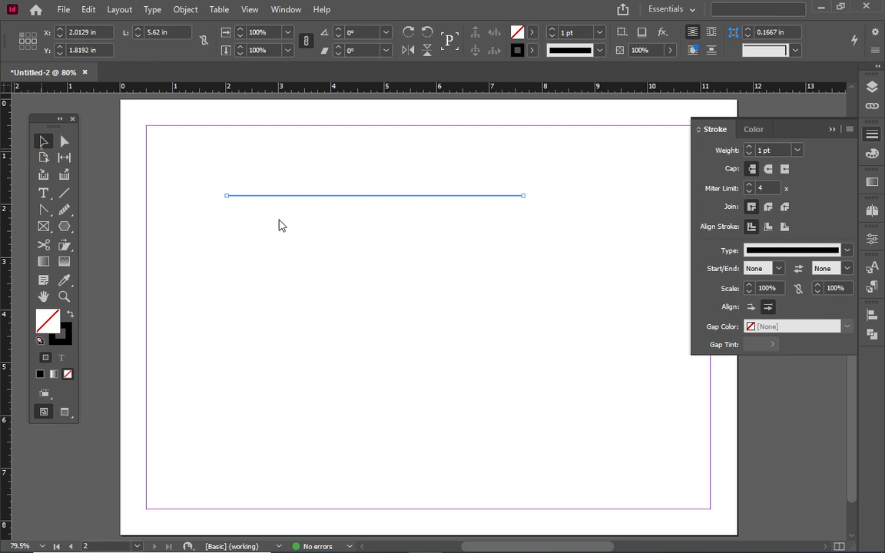
pyautogui.doubleClick(43, 142)
pyautogui.click(504, 267)
pyautogui.moveTo(206, 183); pyautogui.dragTo(568, 316)
# - Step and Repeat the line with a count of 40, a vertical offset of 0.0591 in and a horizontal offset of 0 in, without preview
pyautogui.click(90, 9)
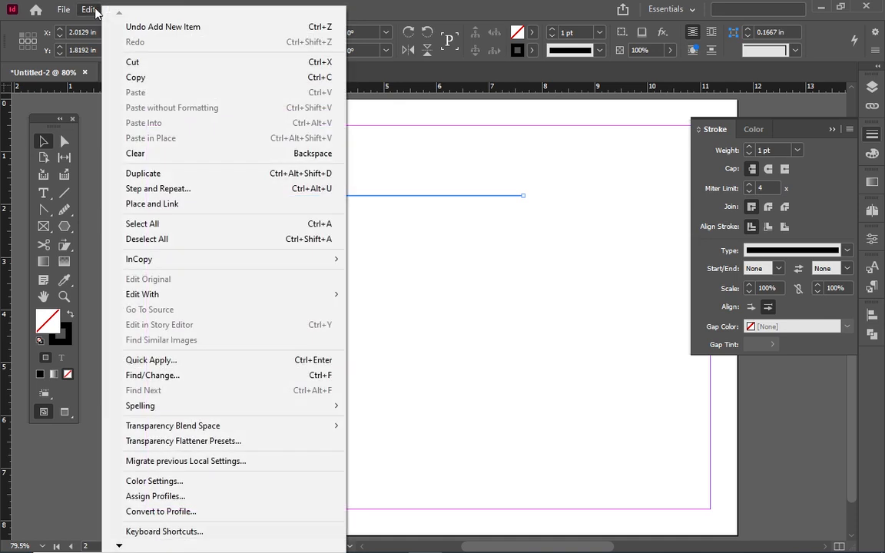
pyautogui.click(184, 192)
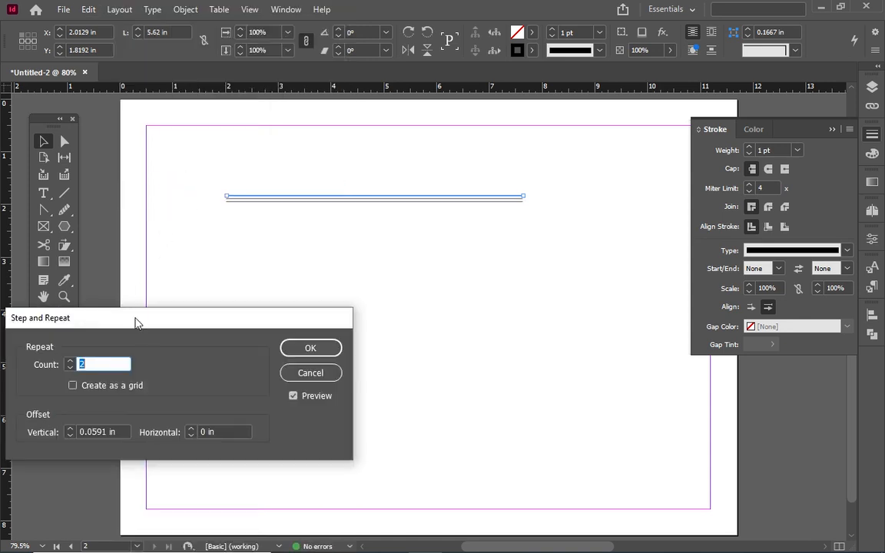
pyautogui.moveTo(137, 324); pyautogui.dragTo(229, 303)
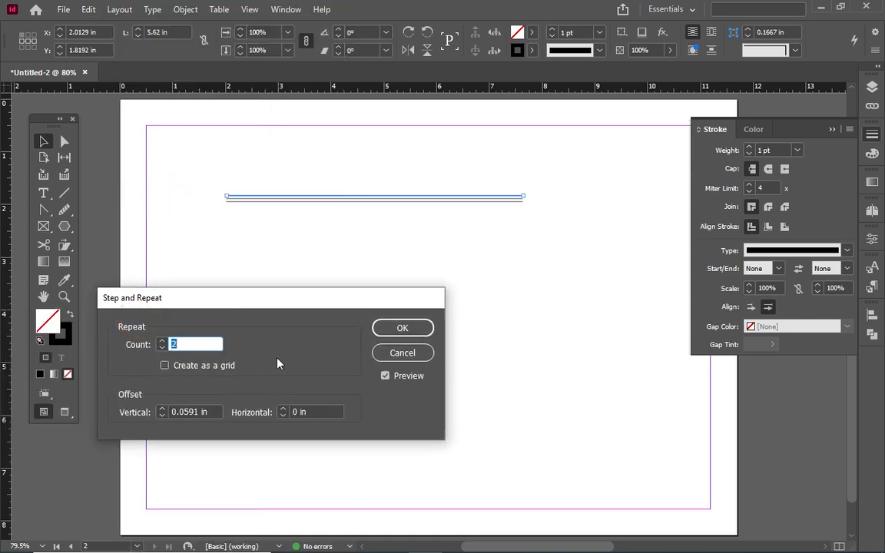
pyautogui.click(386, 376)
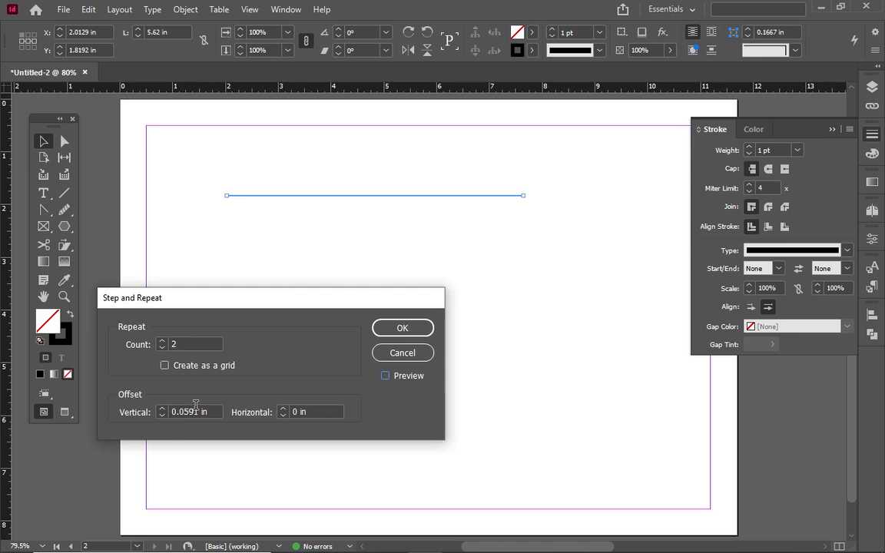
pyautogui.click(284, 409)
pyautogui.click(283, 415)
pyautogui.doubleClick(173, 344)
pyautogui.write('40')
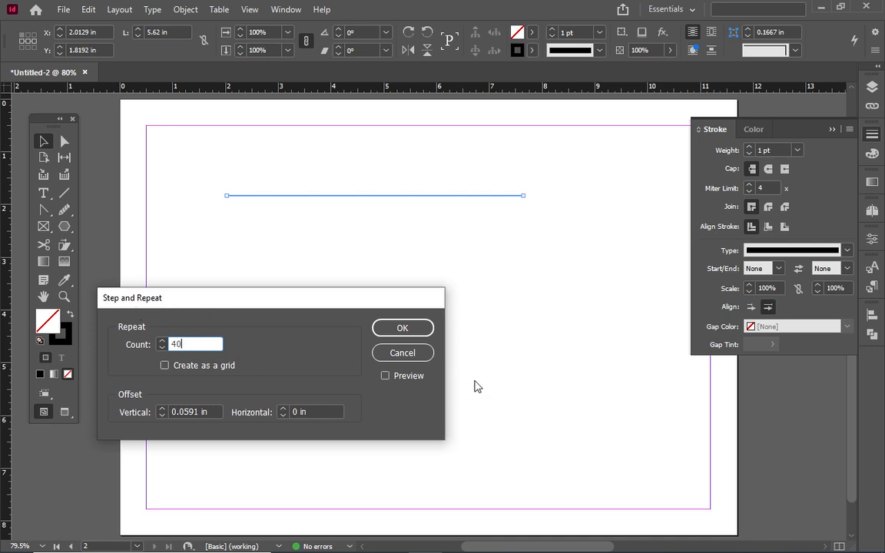
pyautogui.click(400, 332)
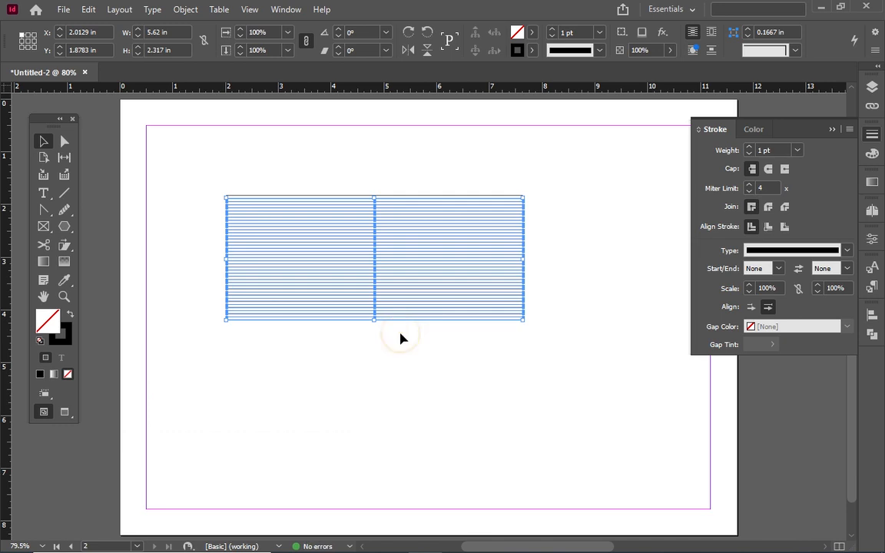
# - Select all the lines, try drawing a triangle about 2.02 by 1.72 in below them, and undo the triangle
pyautogui.click(384, 366)
pyautogui.moveTo(195, 138); pyautogui.dragTo(560, 378)
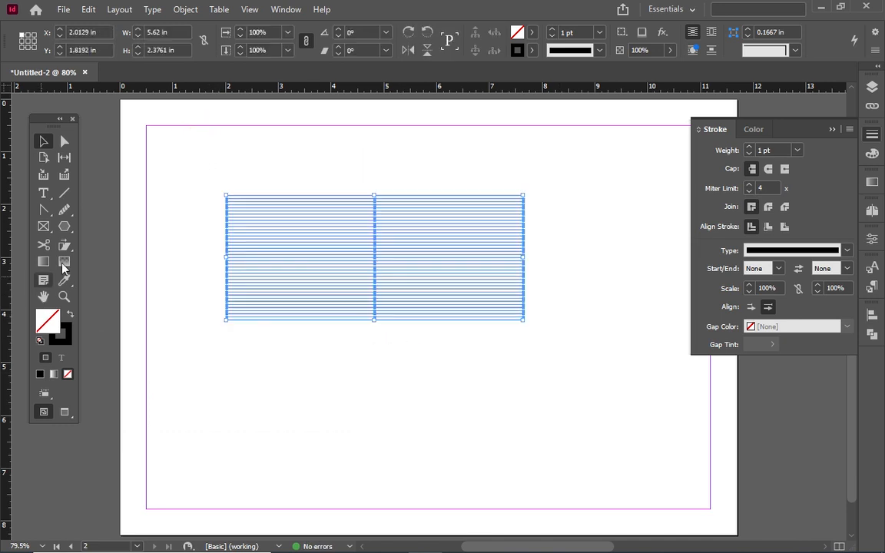
pyautogui.click(64, 227)
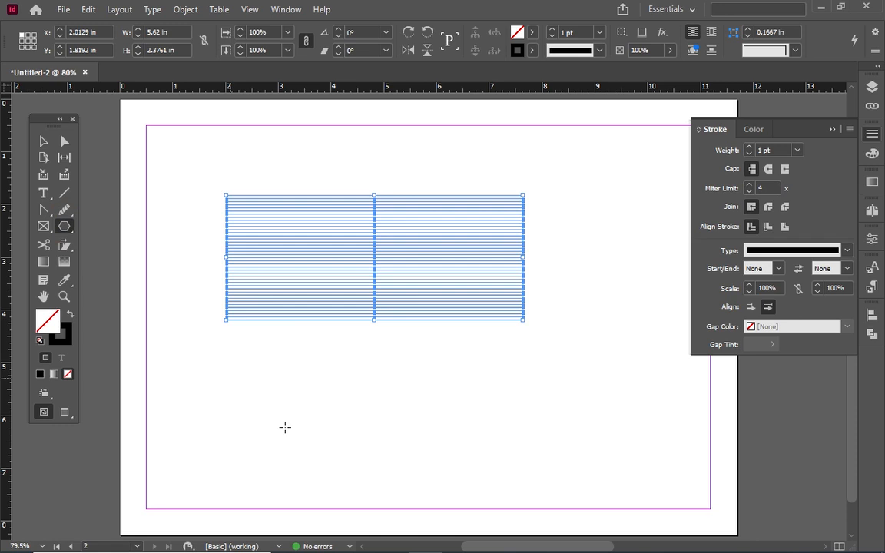
pyautogui.moveTo(222, 384); pyautogui.dragTo(329, 473)
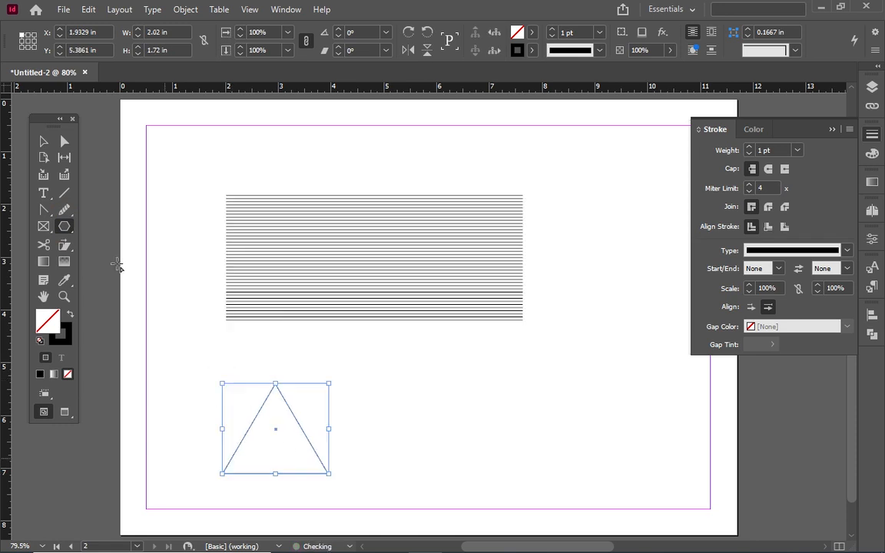
pyautogui.click(89, 9)
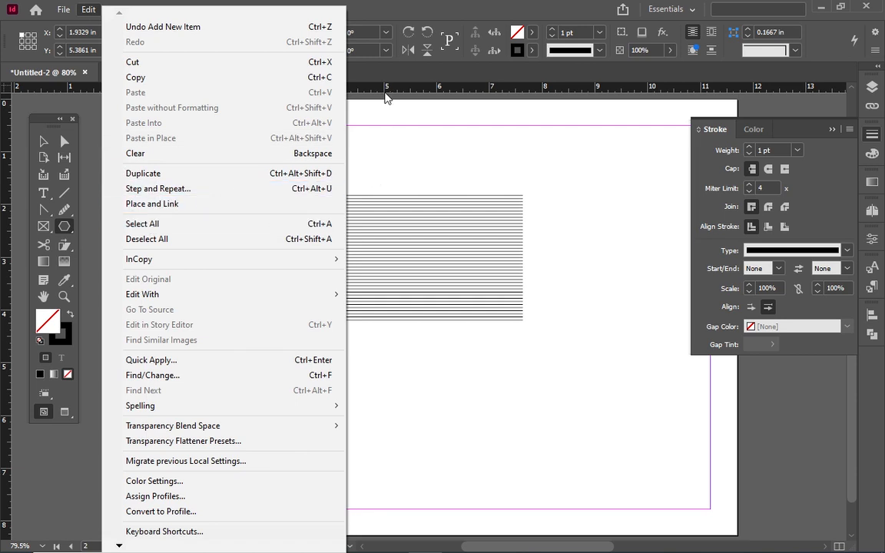
pyautogui.click(376, 6)
pyautogui.hotkey('ctrl', 'z')
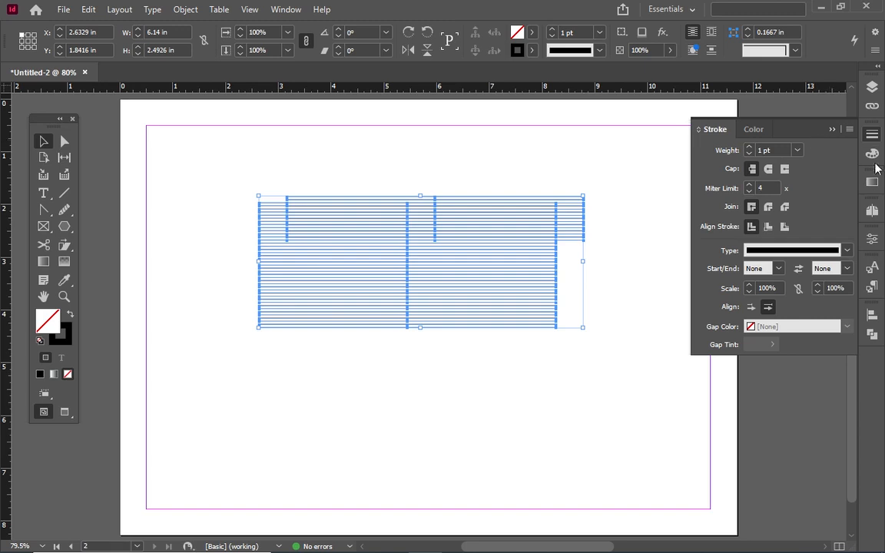
# - Open the Pathfinder options, check the neighbouring Align options and return to Pathfinder
pyautogui.click(876, 334)
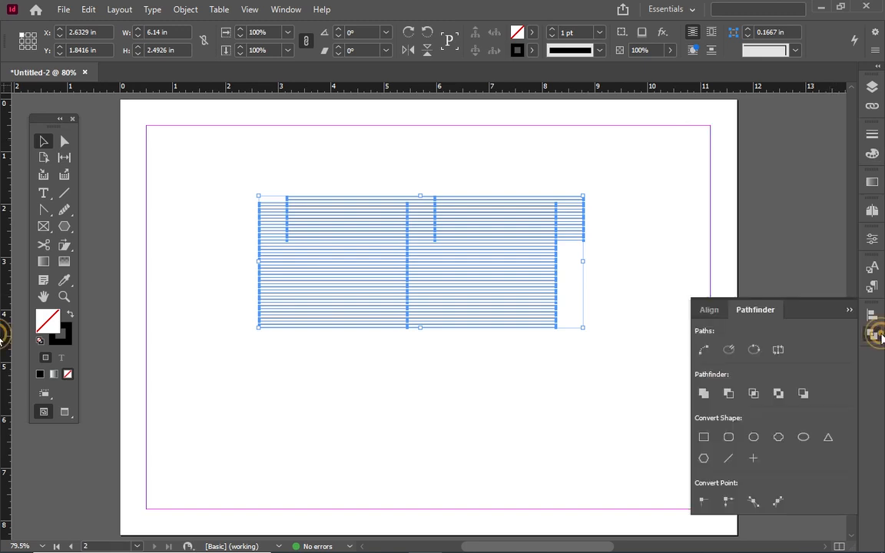
pyautogui.click(707, 310)
pyautogui.click(772, 315)
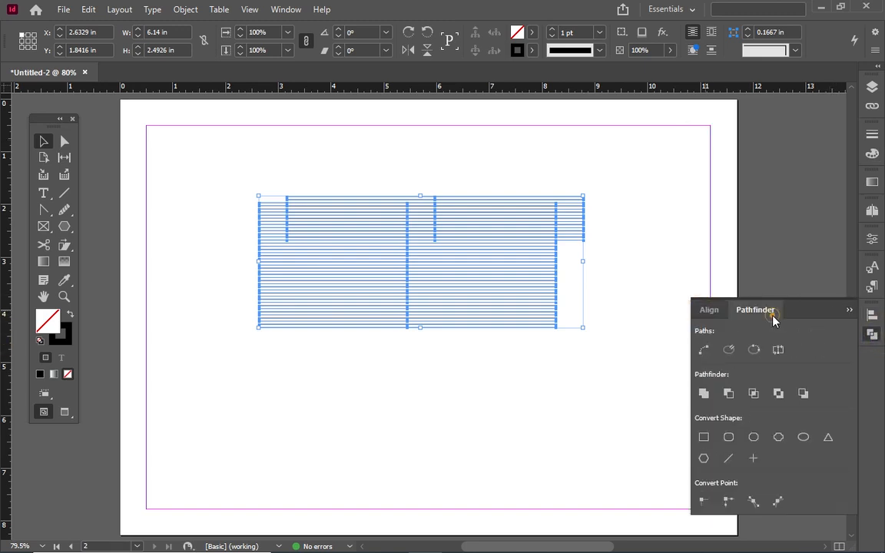
# - Select the whole block of repeated lines and delete it from page 2
pyautogui.scroll(-2, 599, 213)
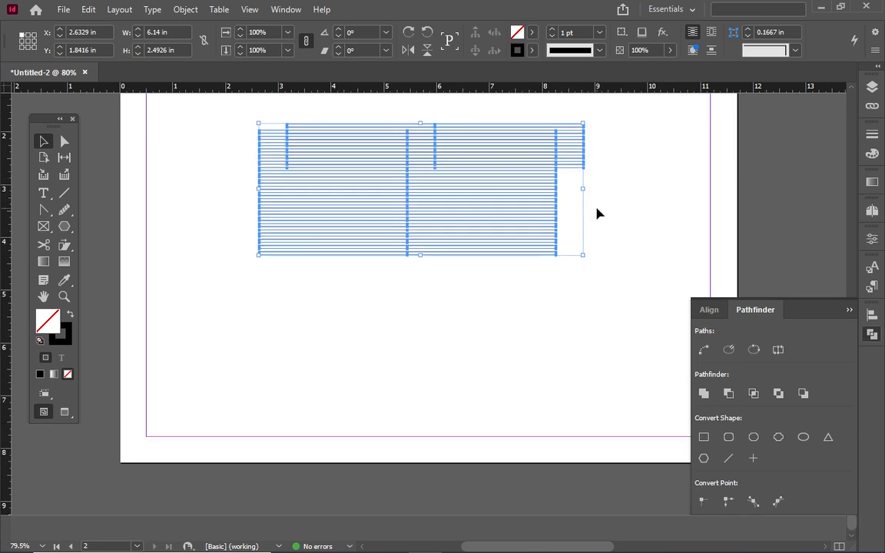
pyautogui.scroll(1, 599, 213)
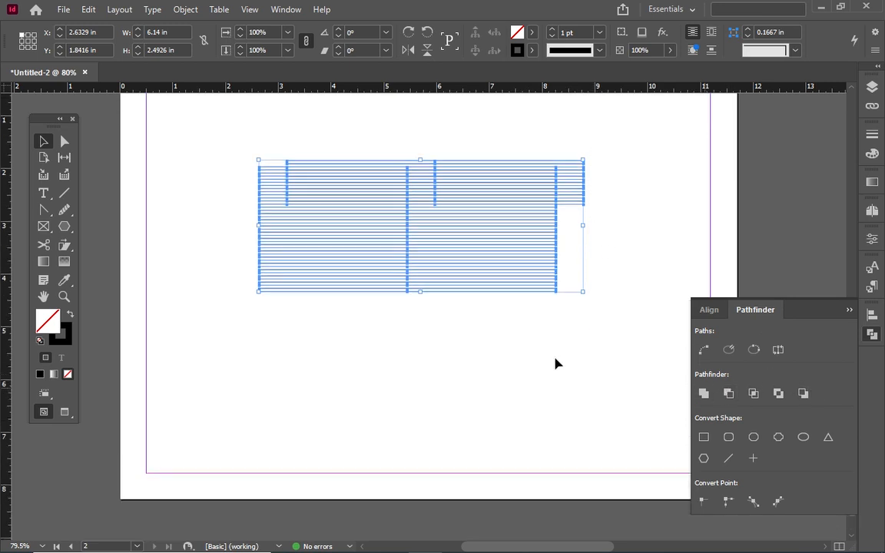
pyautogui.moveTo(232, 131); pyautogui.dragTo(642, 347)
pyautogui.press('Delete')
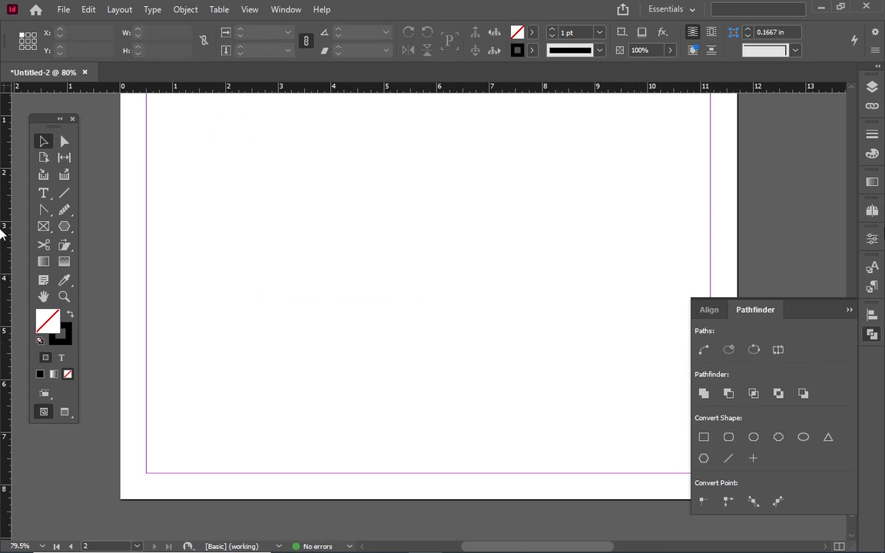
# - Draw an ellipse about 2.92 in wide and 2.86 in high in the upper-left part of page 2
pyautogui.scroll(3, 366, 277)
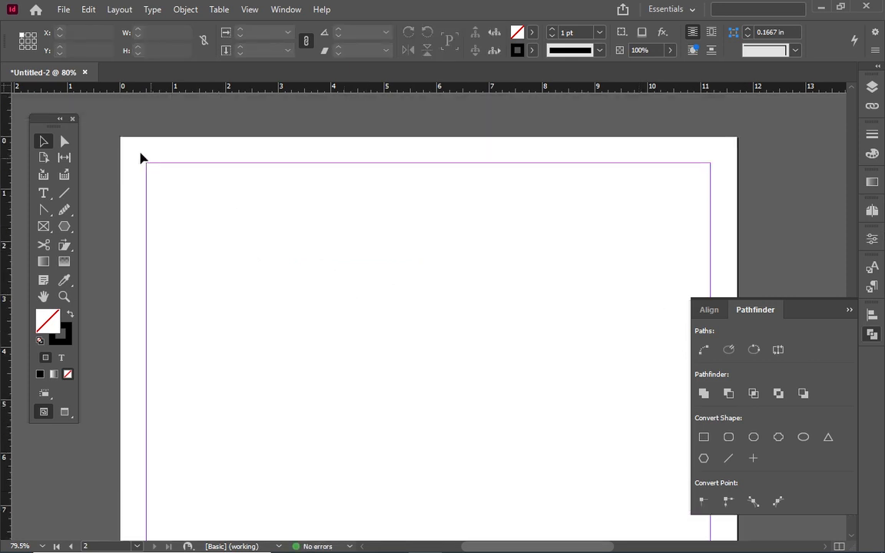
pyautogui.click(65, 228)
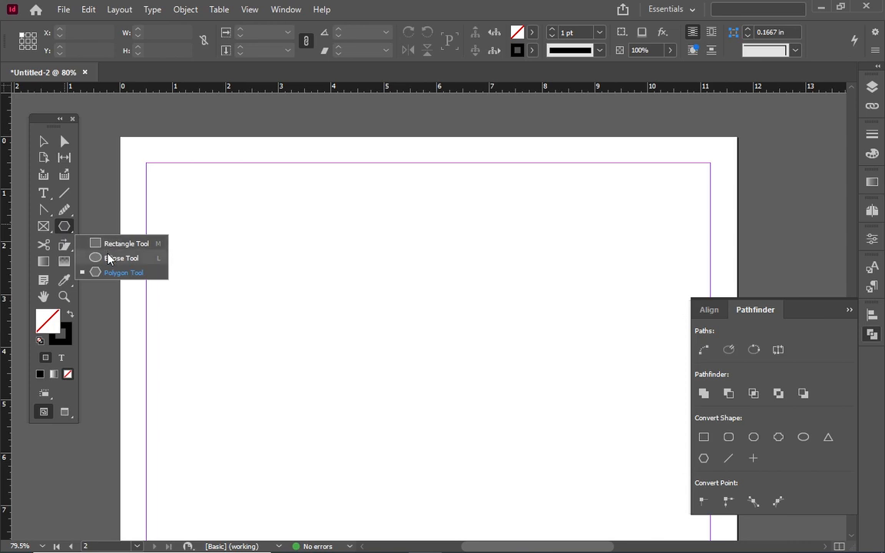
pyautogui.click(106, 254)
pyautogui.moveTo(200, 208); pyautogui.dragTo(355, 359)
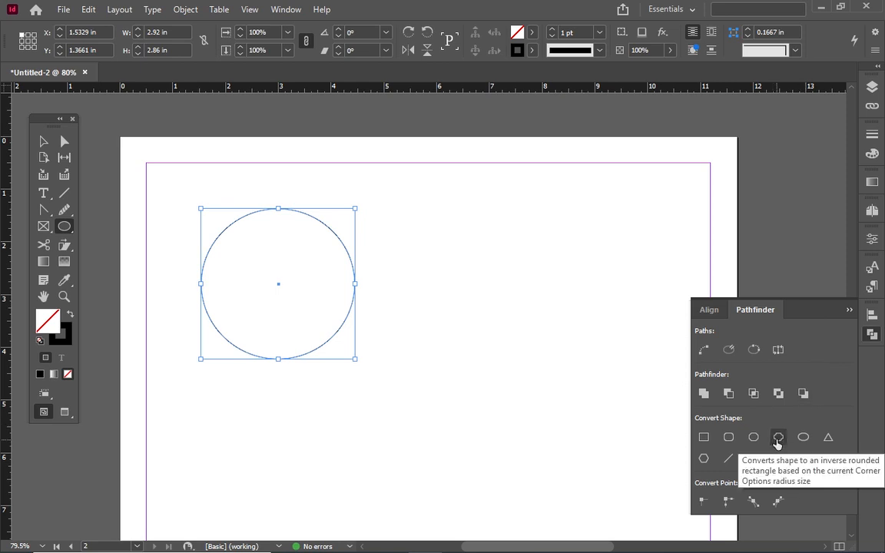
# - Try several Convert Shape options on the ellipse, including triangle, inverse rounded, beveled, rounded and plain rectangle
pyautogui.click(826, 446)
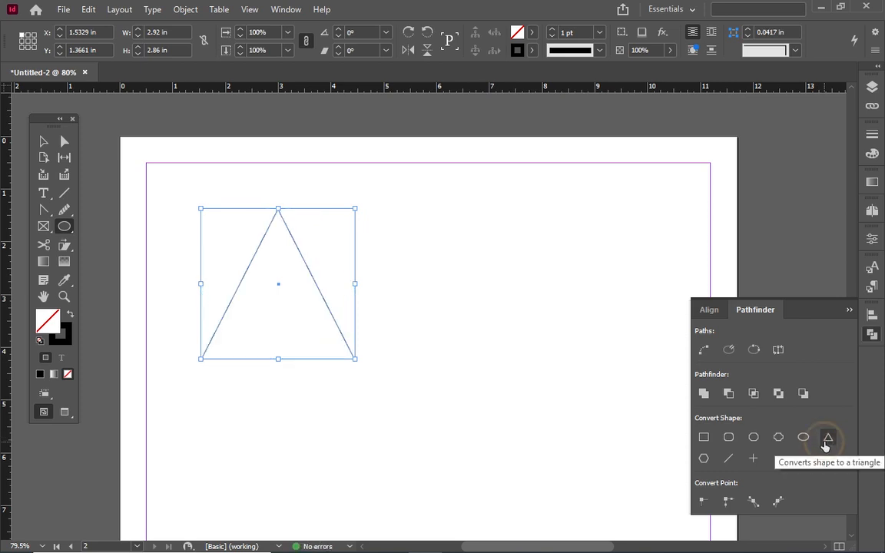
pyautogui.click(782, 438)
pyautogui.click(755, 438)
pyautogui.click(705, 438)
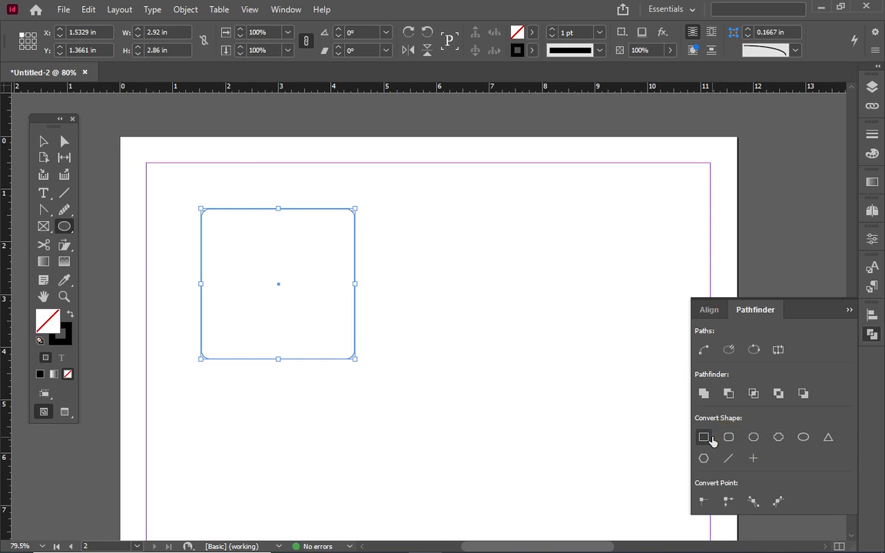
# - Try more Convert Shape options on the shape, including rounded, beveled, ellipse and triangle, finishing with a plain rectangle
pyautogui.click(729, 438)
pyautogui.click(749, 438)
pyautogui.click(802, 438)
pyautogui.click(825, 438)
pyautogui.click(753, 437)
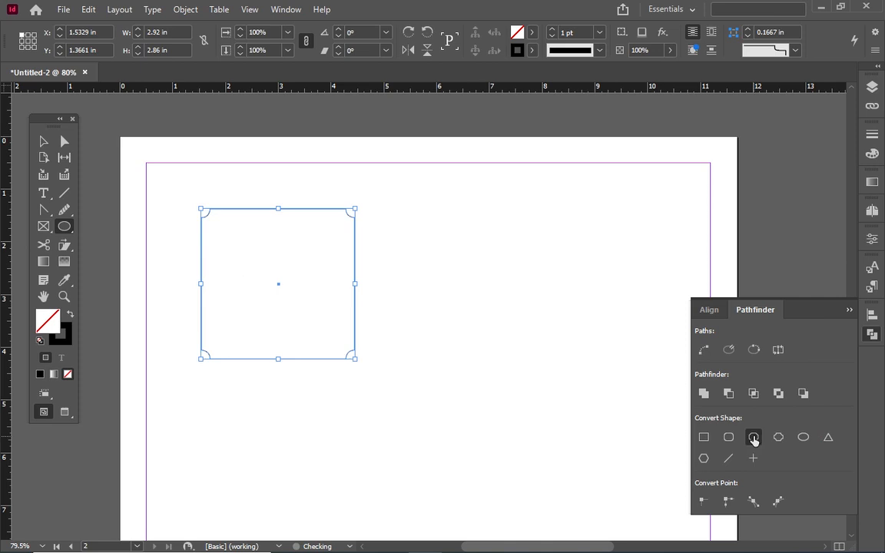
pyautogui.click(730, 438)
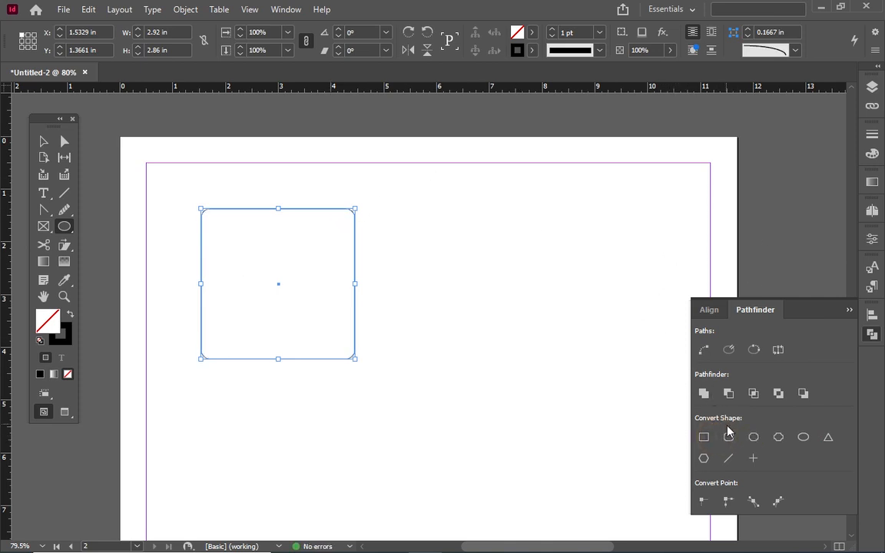
pyautogui.click(703, 438)
# - Apply the Inset, Inverse Rounded and Fancy corner shapes to the rectangle in turn, finishing with Bevel
pyautogui.click(796, 50)
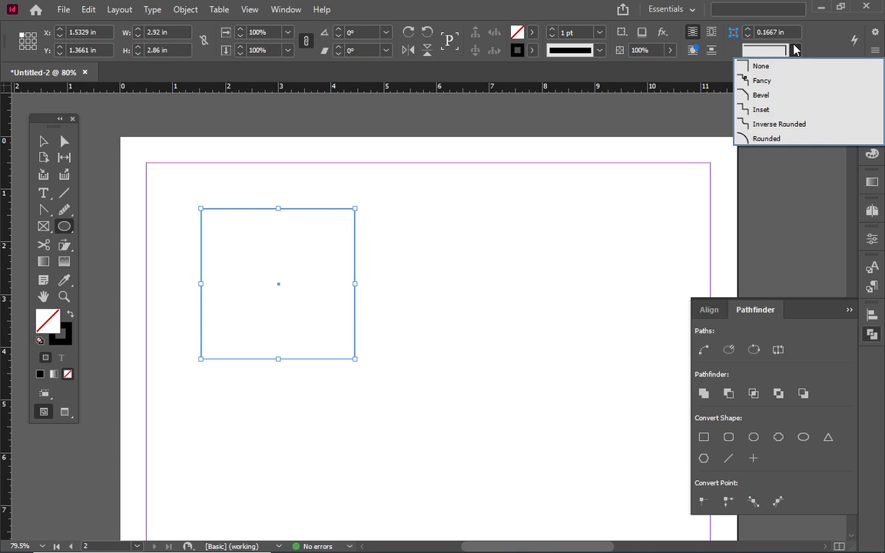
pyautogui.click(764, 112)
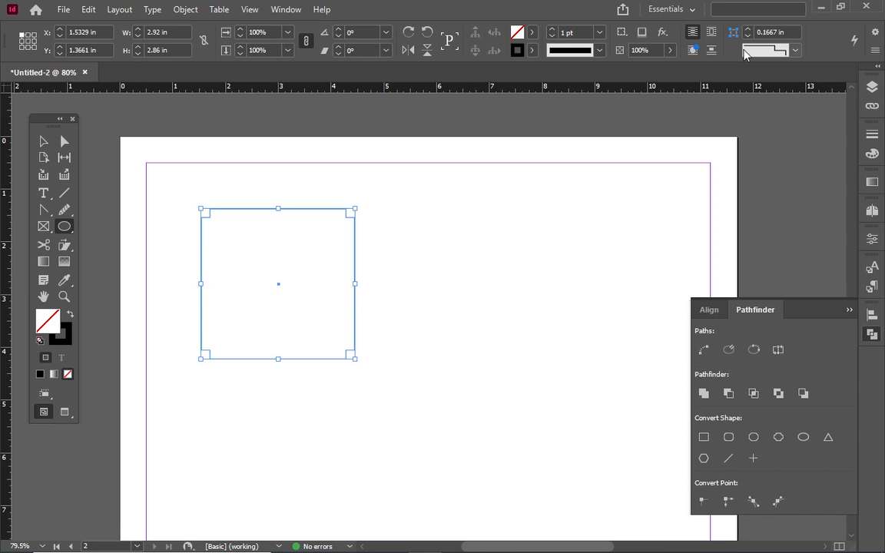
pyautogui.click(794, 51)
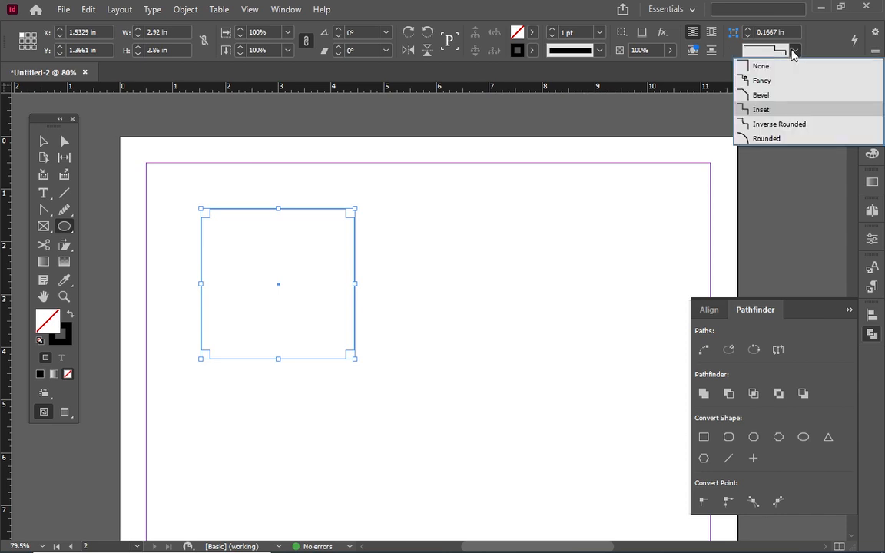
pyautogui.click(768, 126)
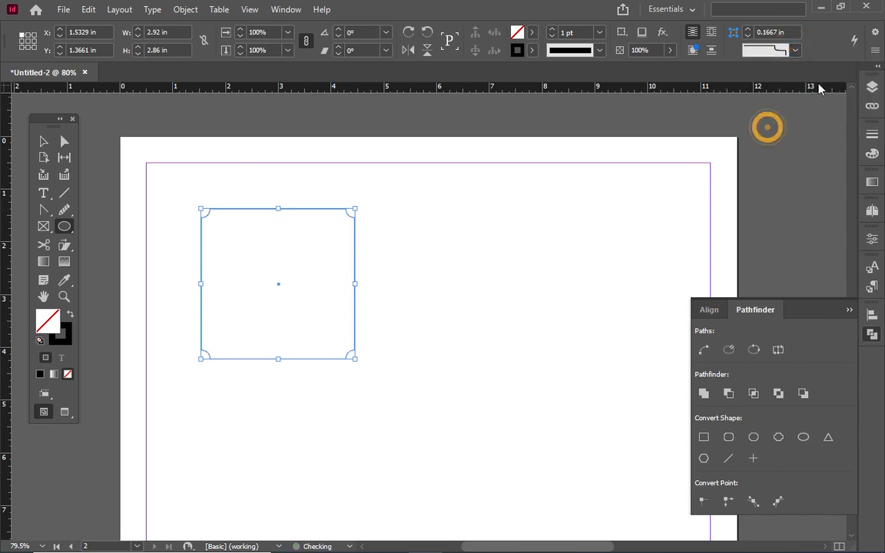
pyautogui.click(795, 50)
pyautogui.click(773, 83)
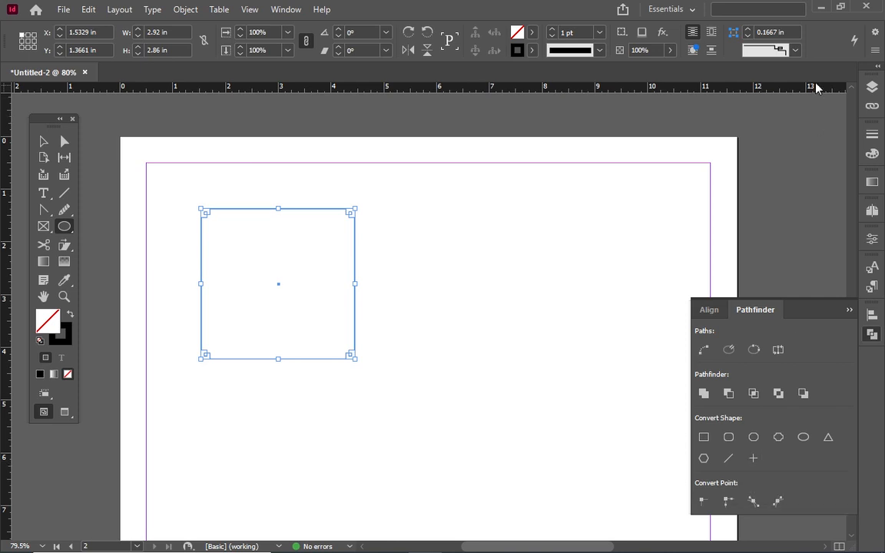
pyautogui.click(795, 50)
pyautogui.click(777, 95)
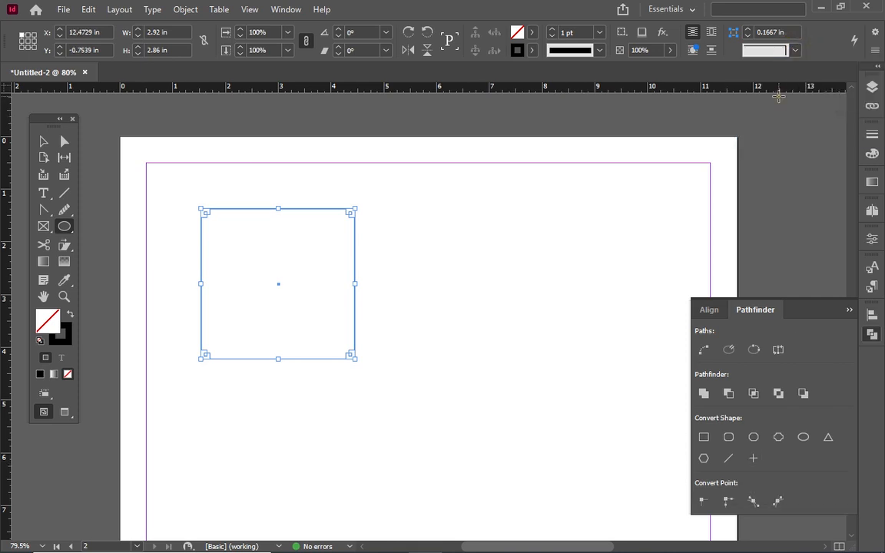
pyautogui.click(780, 93)
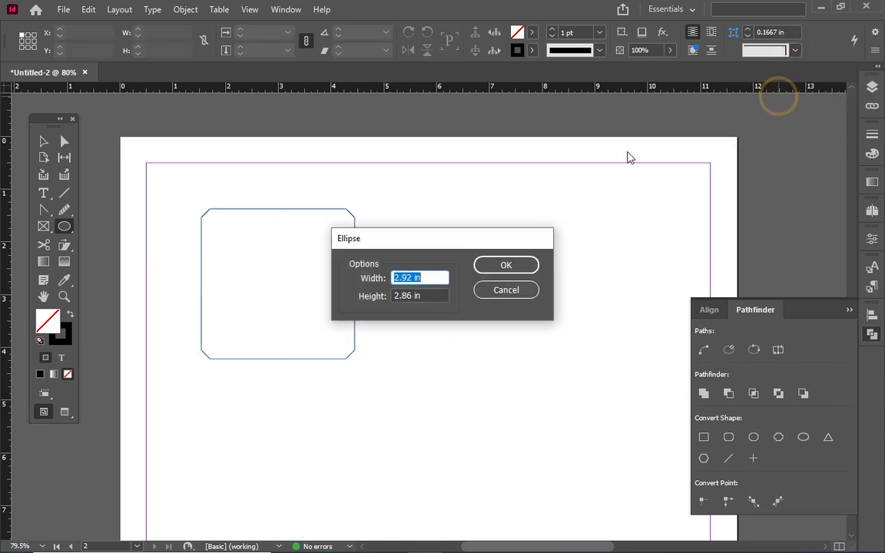
pyautogui.click(506, 291)
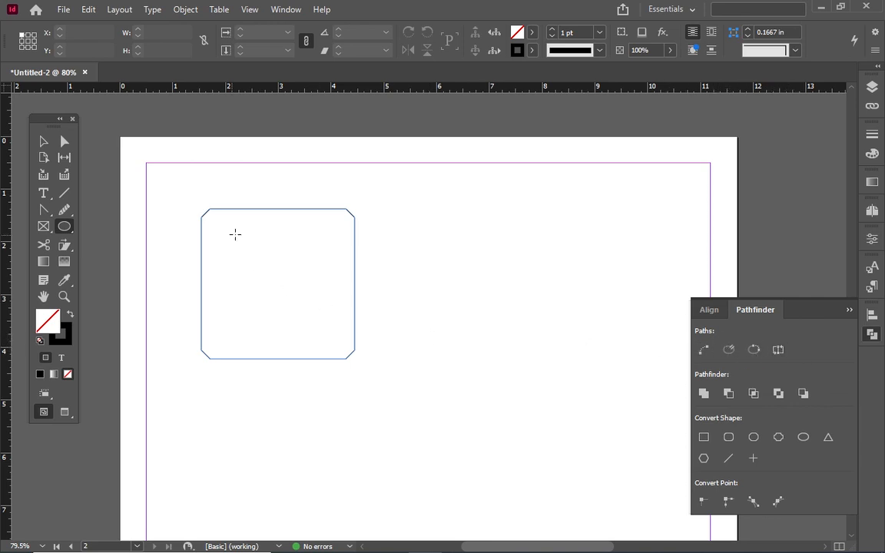
# - Draw a freehand S-shaped curve about 2.59 in wide and 3.46 in high beside the beveled rectangle with the Pencil tool
pyautogui.click(64, 209)
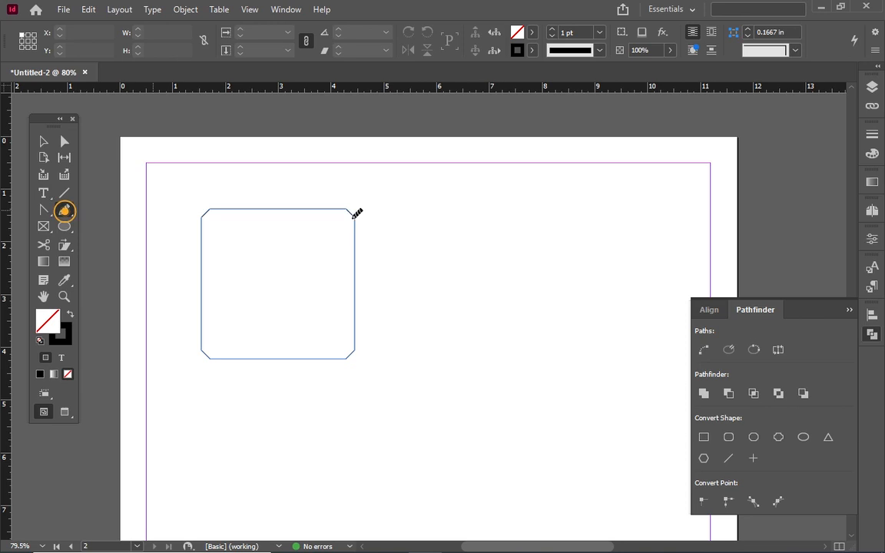
pyautogui.moveTo(469, 212)
pyautogui.mouseDown()
pyautogui.moveTo(468, 321)
pyautogui.moveTo(363, 358)
pyautogui.mouseUp()
pyautogui.moveTo(512, 239)
pyautogui.mouseDown()
pyautogui.moveTo(510, 425)
pyautogui.moveTo(567, 541)
pyautogui.moveTo(466, 423)
pyautogui.mouseUp()
pyautogui.rightClick(61, 215)
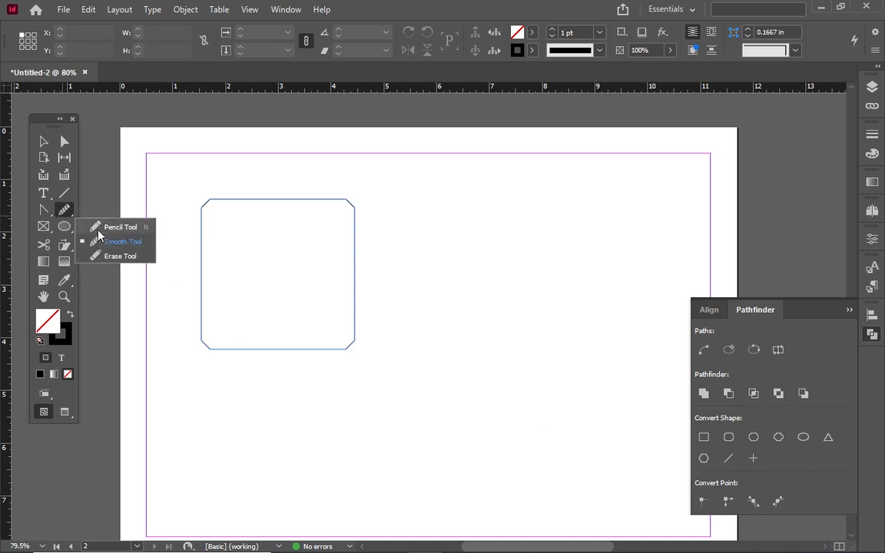
pyautogui.click(99, 227)
pyautogui.moveTo(522, 233)
pyautogui.mouseDown()
pyautogui.moveTo(467, 272)
pyautogui.moveTo(600, 361)
pyautogui.moveTo(473, 325)
pyautogui.mouseUp()
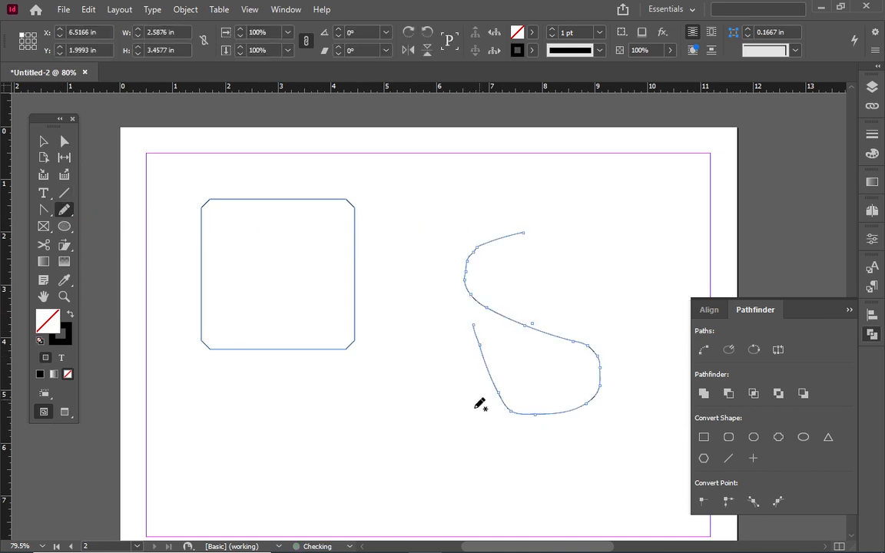
# - Try the Pathfinder path operations on the S-shaped curve, finishing by closing its path
pyautogui.click(704, 351)
pyautogui.click(735, 351)
pyautogui.click(754, 351)
# - Draw a second freehand curve about 2.87 in wide and 2.62 in high below the rectangle and reverse its path
pyautogui.moveTo(413, 386)
pyautogui.mouseDown()
pyautogui.moveTo(462, 513)
pyautogui.moveTo(312, 450)
pyautogui.mouseUp()
pyautogui.click(778, 349)
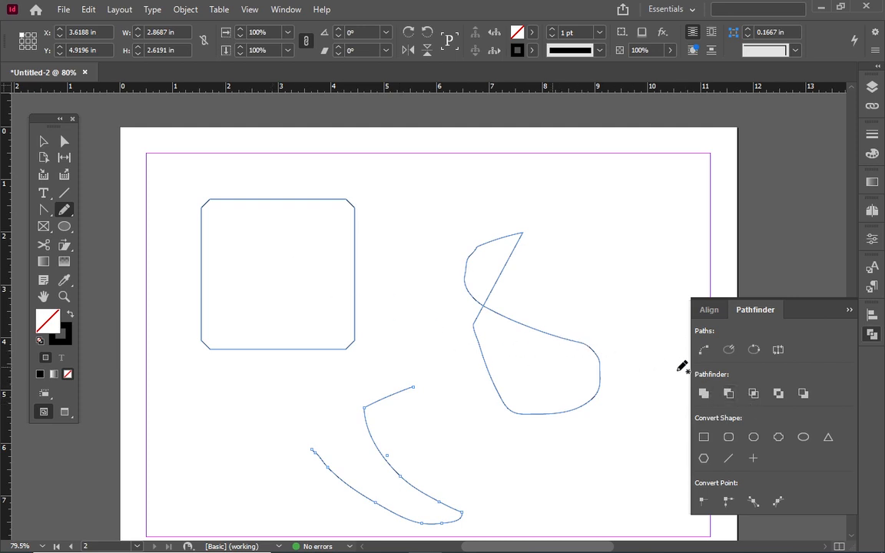
# - Select the beveled rectangle and both freehand curves and delete them from page 2
pyautogui.scroll(-1, 395, 310)
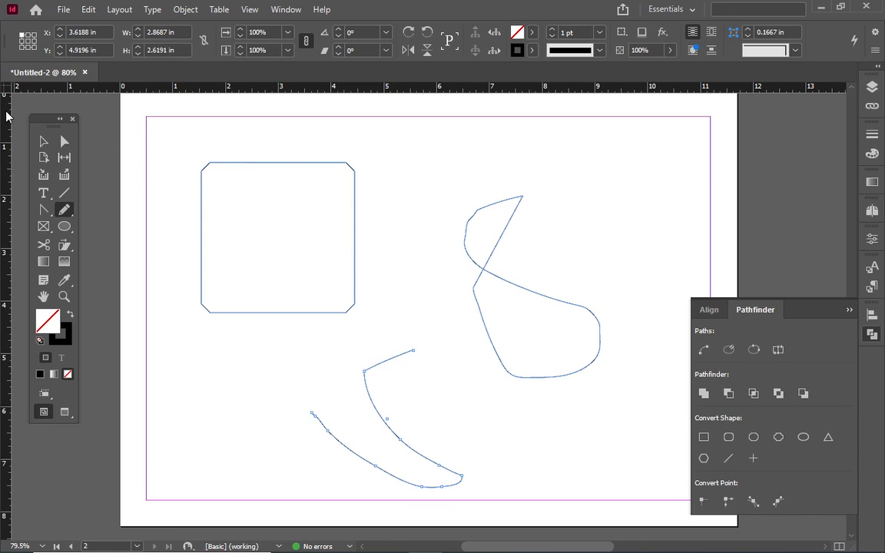
pyautogui.click(43, 141)
pyautogui.moveTo(153, 109); pyautogui.dragTo(616, 476)
pyautogui.press('Delete')
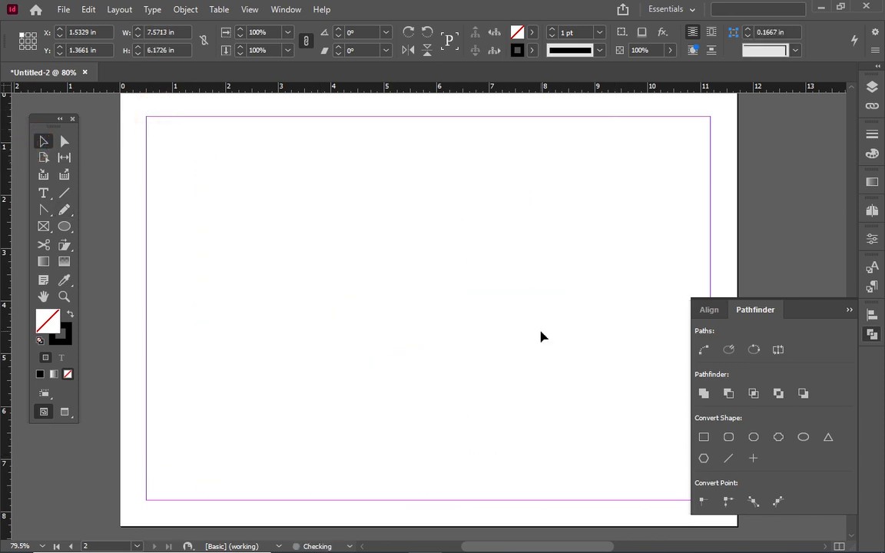
# - Draw a rectangle about 2.96 in wide and 2.32 in high in the upper-left part of page 2
pyautogui.click(74, 234)
pyautogui.click(126, 241)
pyautogui.moveTo(211, 163); pyautogui.dragTo(368, 287)
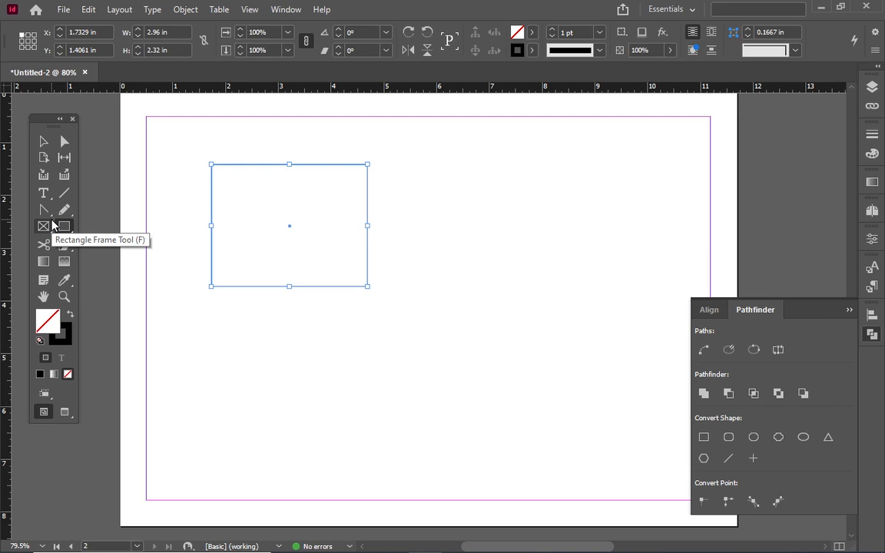
# - Swap the rectangle's stroke and fill, and set its fill to the green 23f100
pyautogui.hotkey('shift', 'x')
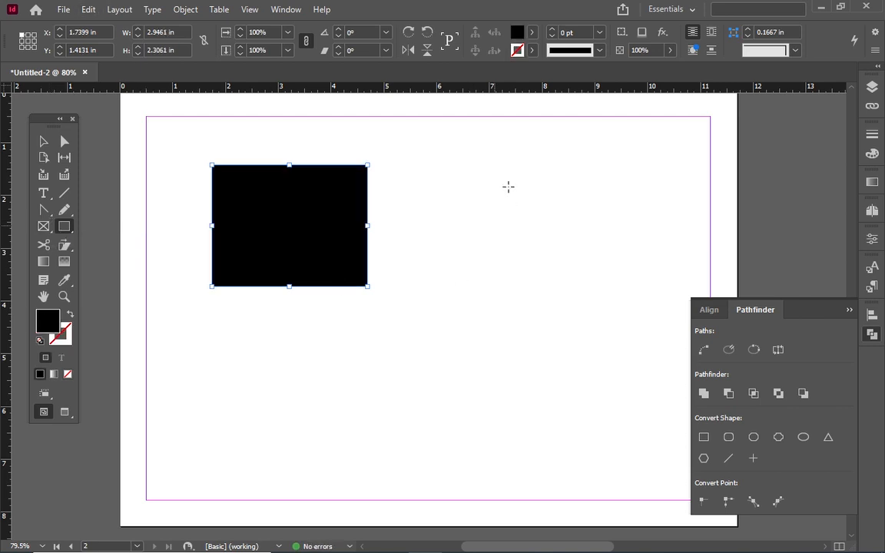
pyautogui.doubleClick(518, 34)
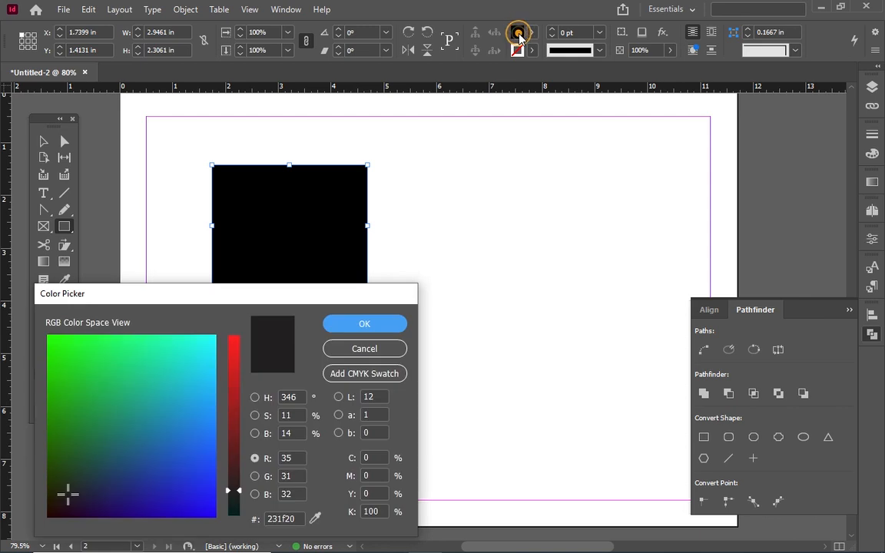
pyautogui.moveTo(129, 395); pyautogui.dragTo(55, 361)
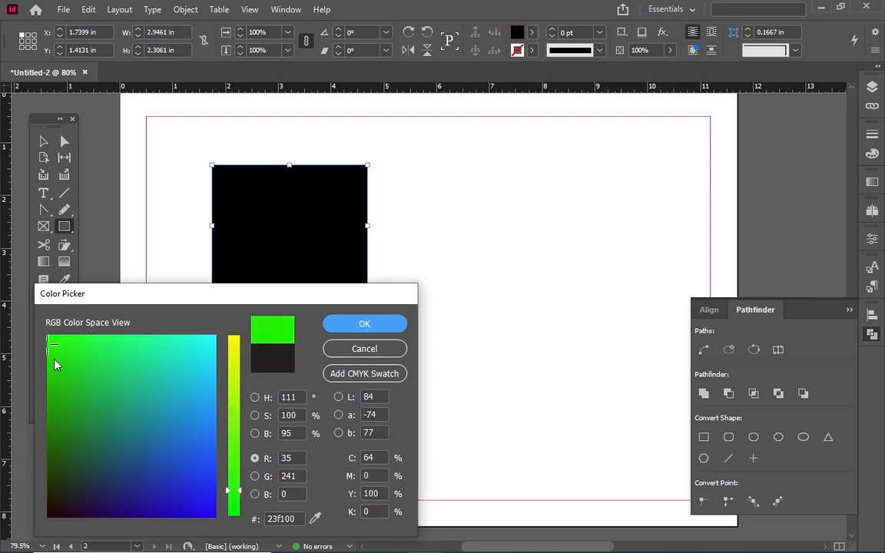
pyautogui.click(355, 324)
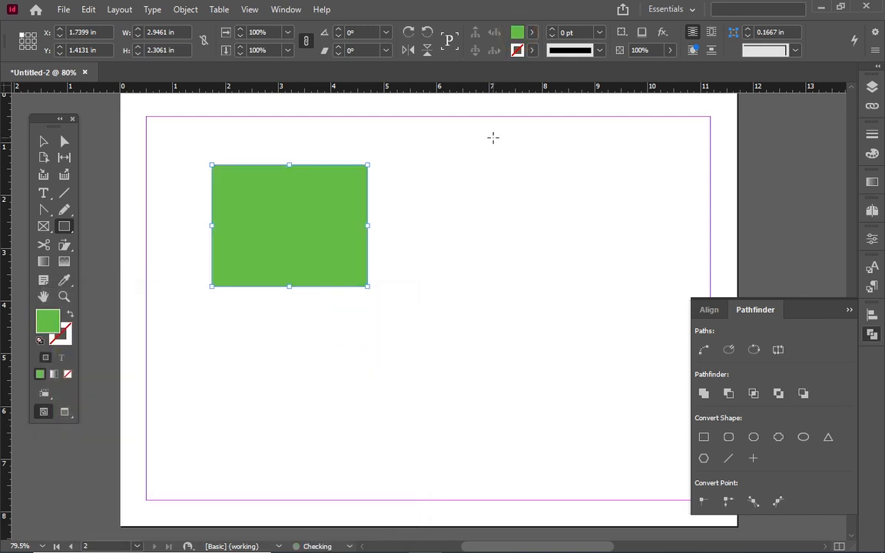
# - Draw an ellipse across the green rectangle's top edge, resize it to about 1.59 by 1.08 in and centre the rectangle beneath it
pyautogui.moveTo(73, 237); pyautogui.dragTo(100, 254)
pyautogui.moveTo(252, 129)
pyautogui.mouseDown()
pyautogui.moveTo(308, 172)
pyautogui.moveTo(382, 190)
pyautogui.mouseUp()
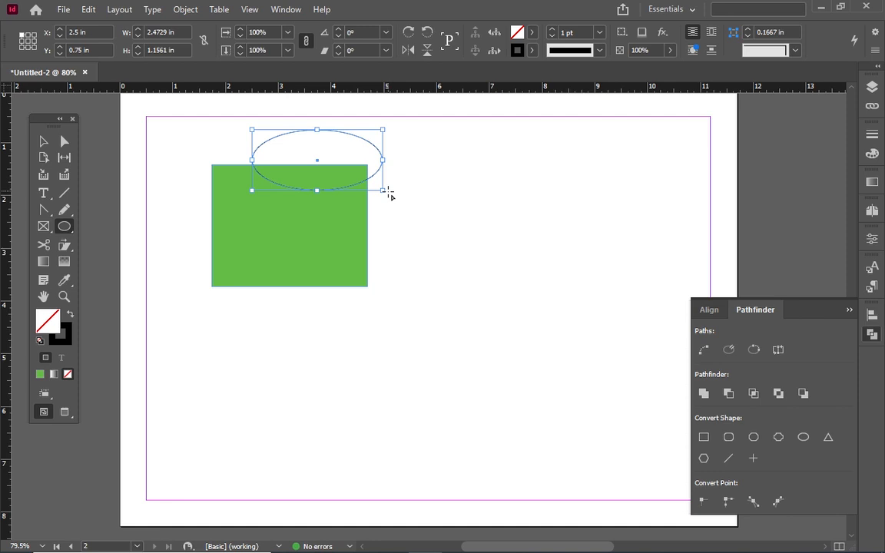
pyautogui.click(41, 141)
pyautogui.moveTo(383, 190); pyautogui.dragTo(296, 185)
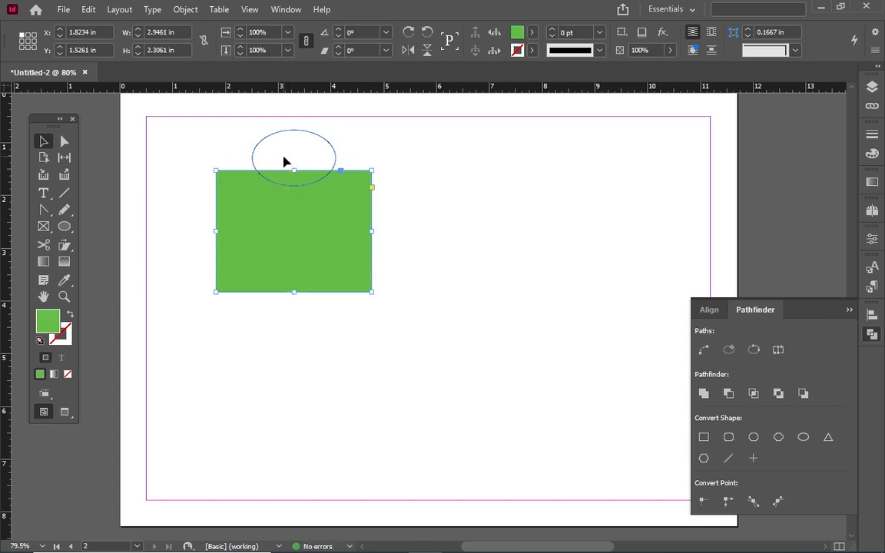
pyautogui.hotkey('shift', 'x')
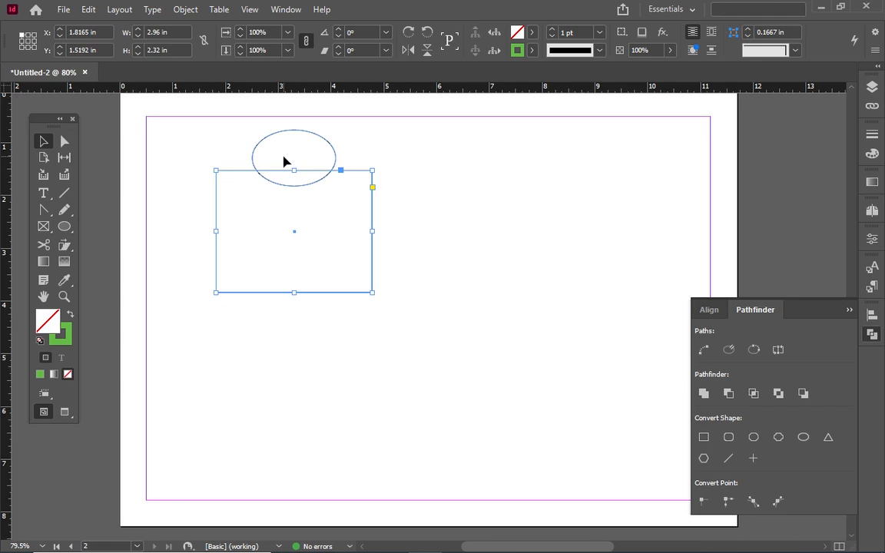
pyautogui.hotkey('ctrl', 'z')
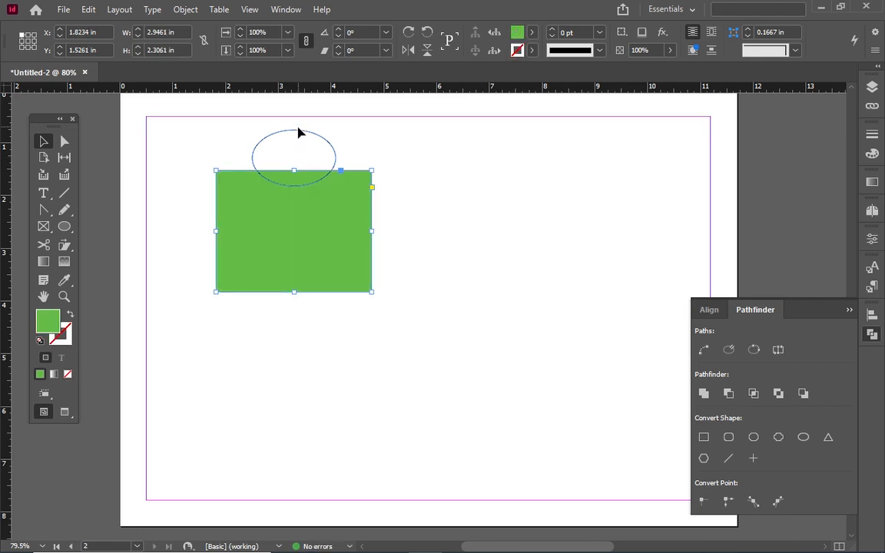
pyautogui.click(298, 128)
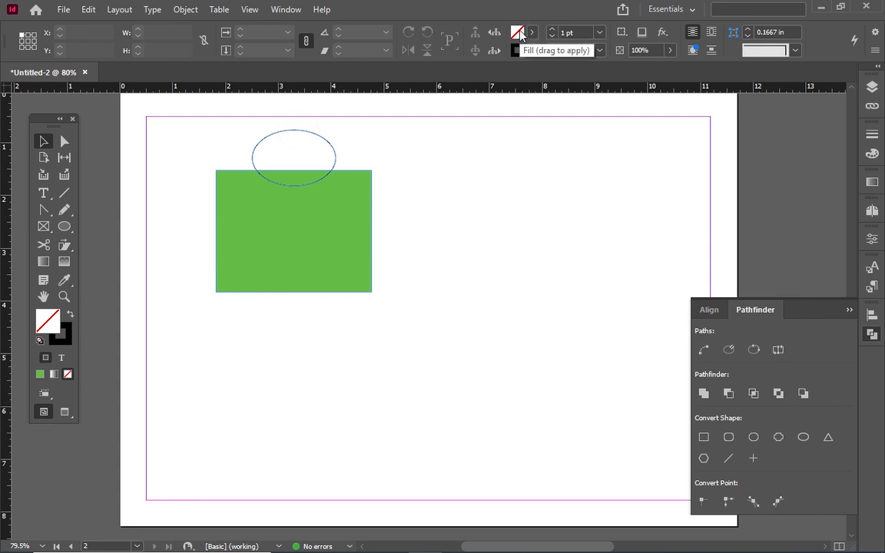
pyautogui.hotkey('shift', 'x')
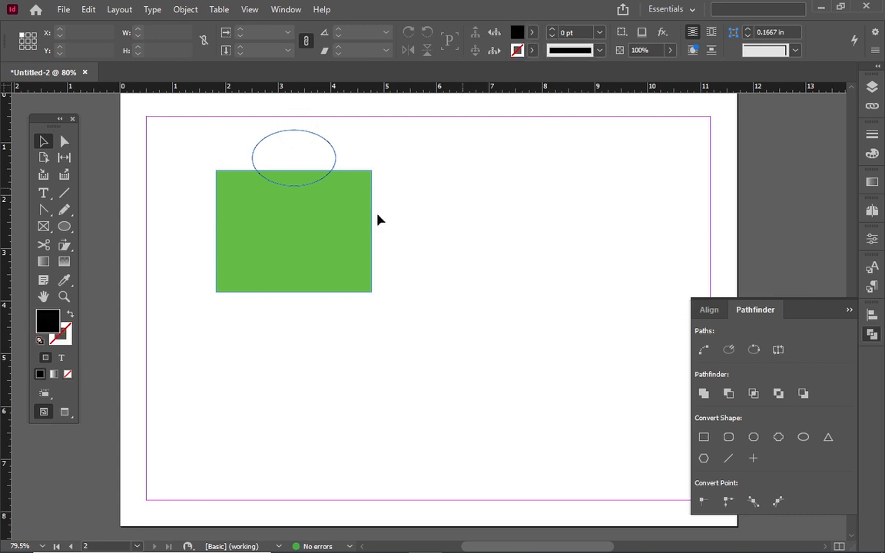
# - Fill the ellipse with the blue 2300ff and deselect it
pyautogui.click(323, 143)
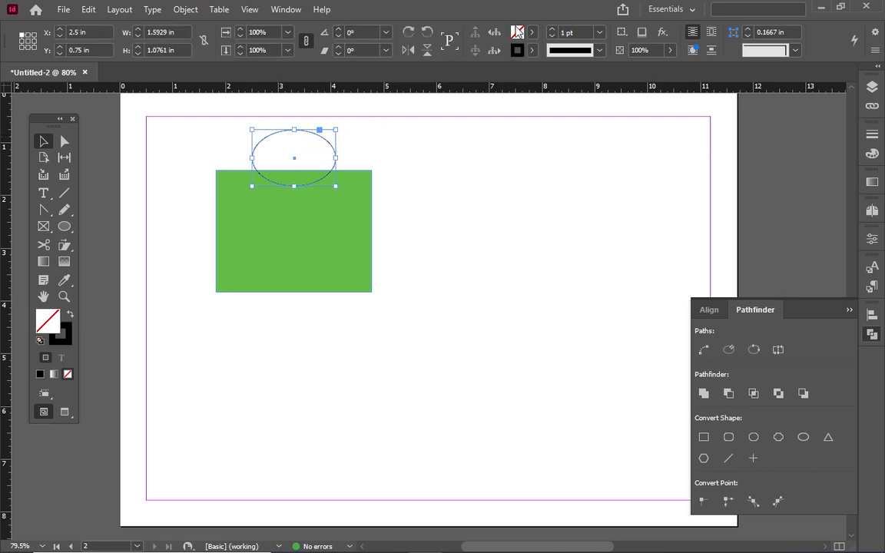
pyautogui.doubleClick(516, 32)
pyautogui.moveTo(154, 363); pyautogui.dragTo(222, 524)
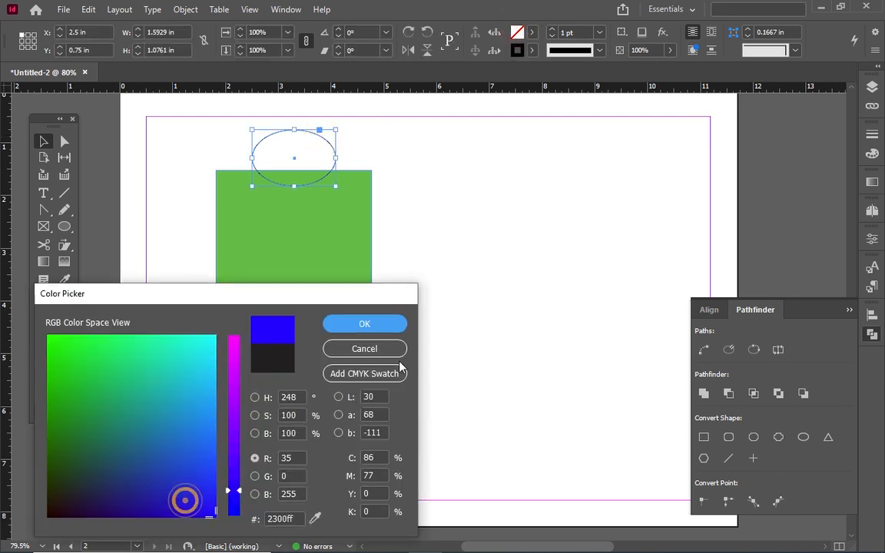
pyautogui.click(375, 326)
pyautogui.click(454, 231)
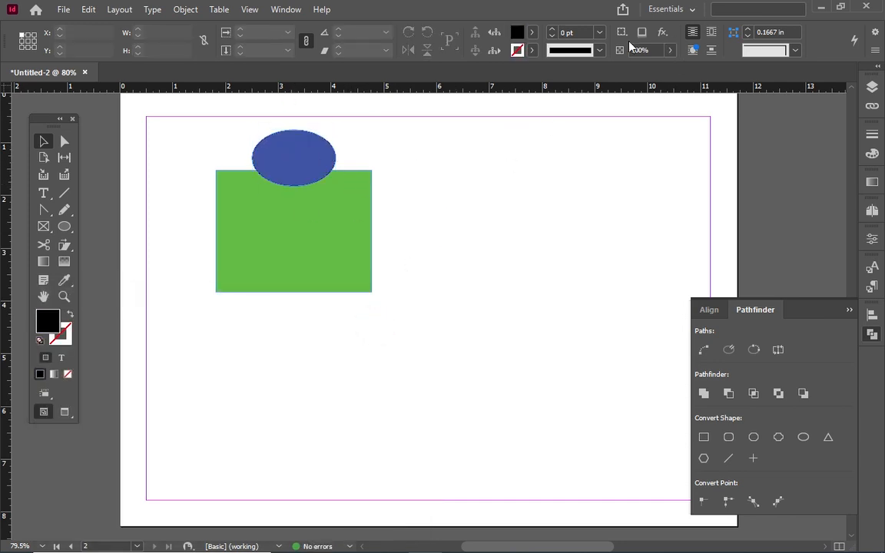
# - Try combining the blue ellipse and green rectangle into one shape with Pathfinder Add, and undo it
pyautogui.moveTo(186, 125); pyautogui.dragTo(430, 346)
pyautogui.click(599, 368)
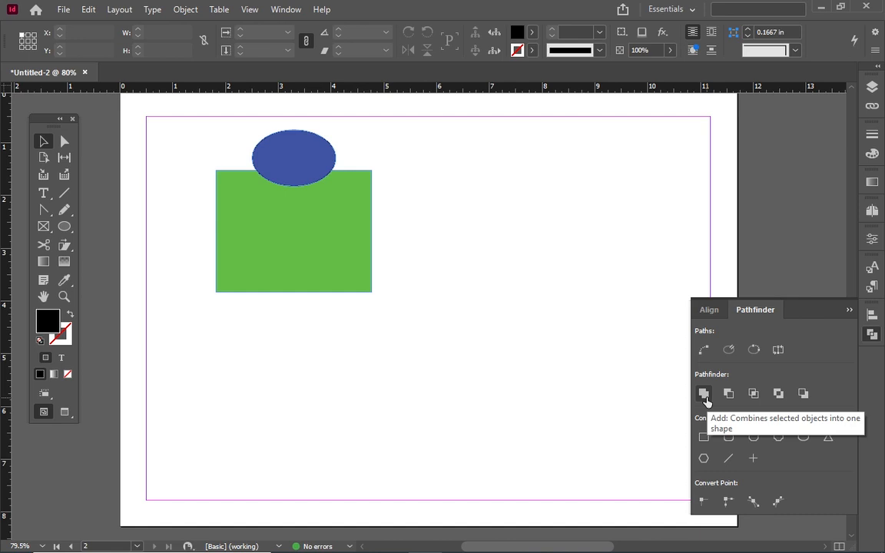
pyautogui.moveTo(173, 124); pyautogui.dragTo(437, 308)
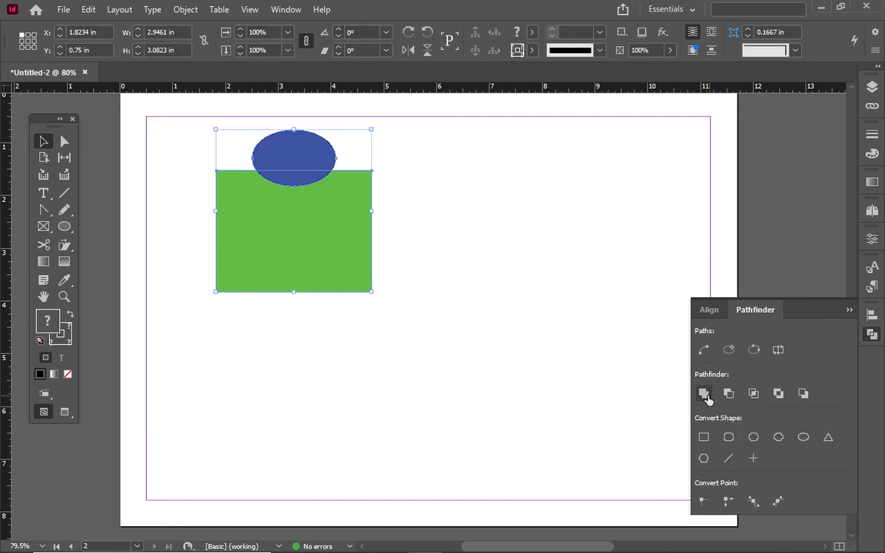
pyautogui.click(704, 394)
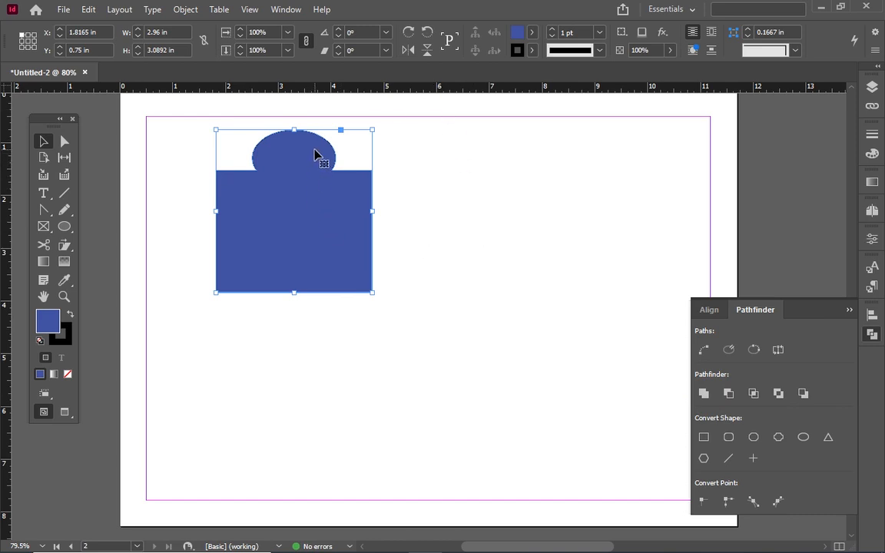
pyautogui.hotkey('ctrl', 'z')
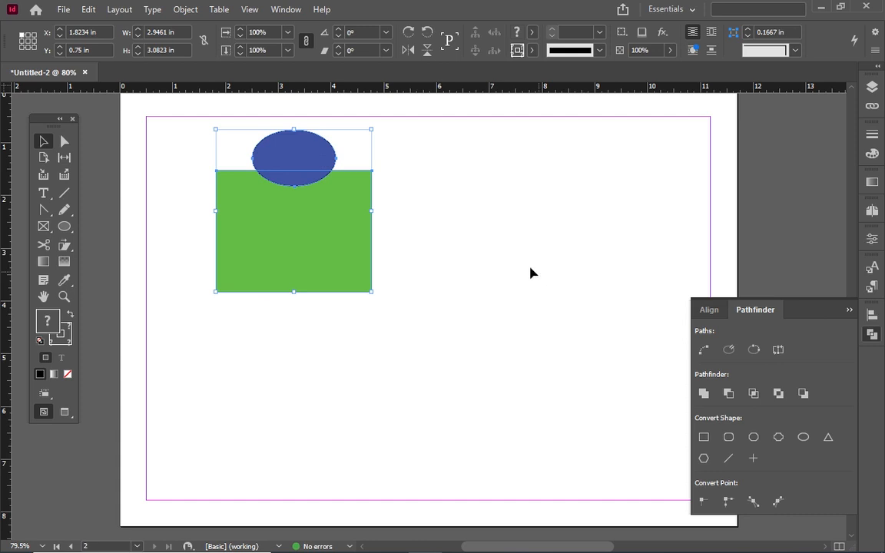
# - Move the ellipse and rectangle about 1 in to the right and slightly down the page, keeping them overlapping
pyautogui.moveTo(292, 163); pyautogui.dragTo(357, 189)
pyautogui.click(588, 250)
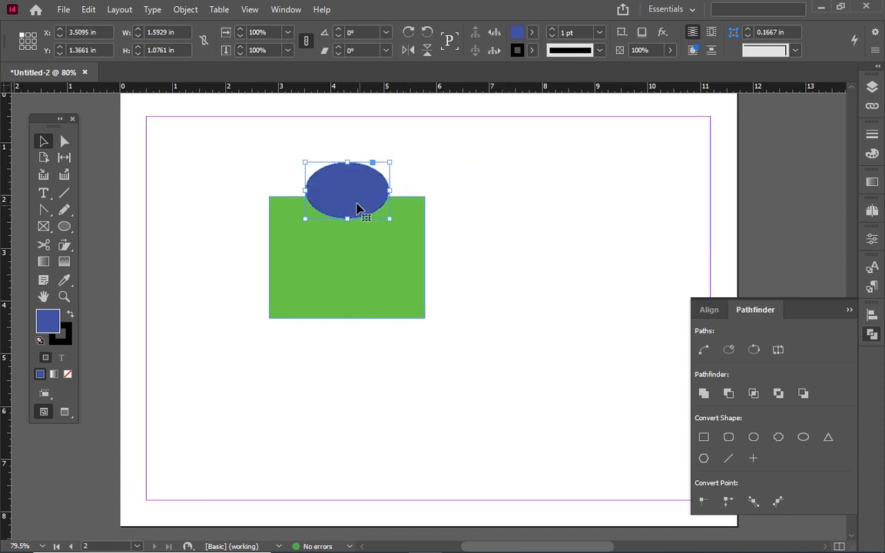
# - Duplicate the overlapping ellipse and rectangle three times, arranging the four pairs in two rows across the page
pyautogui.moveTo(233, 122); pyautogui.dragTo(503, 357)
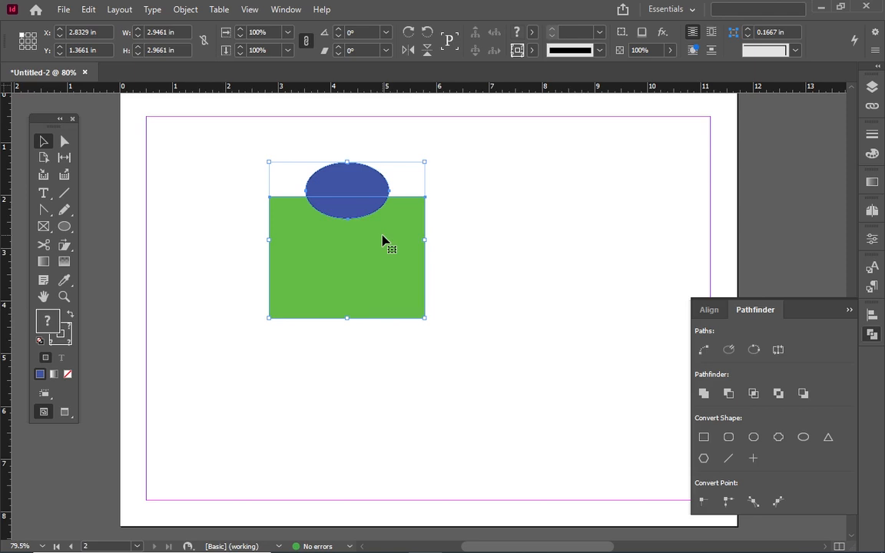
pyautogui.moveTo(384, 241); pyautogui.dragTo(537, 241)
pyautogui.moveTo(338, 246); pyautogui.dragTo(260, 416)
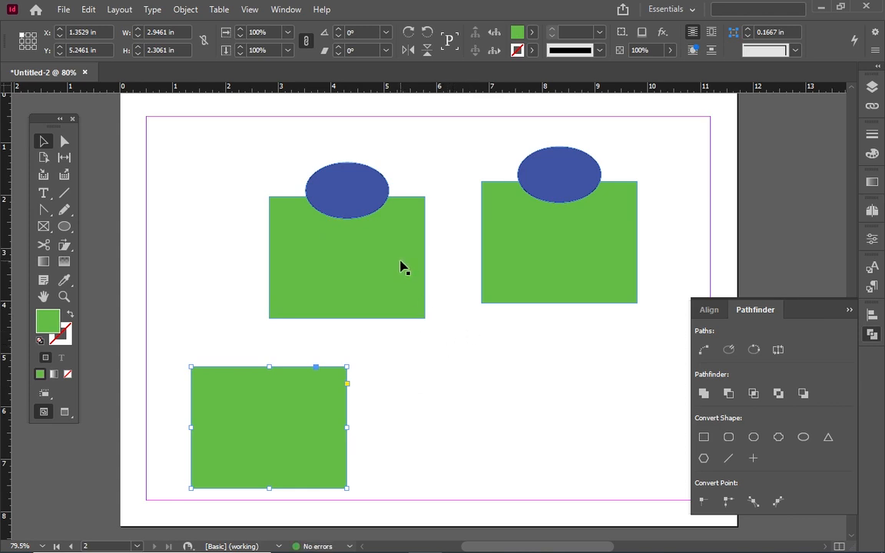
pyautogui.hotkey('ctrl', 'z')
pyautogui.moveTo(454, 132); pyautogui.dragTo(619, 307)
pyautogui.press('z')
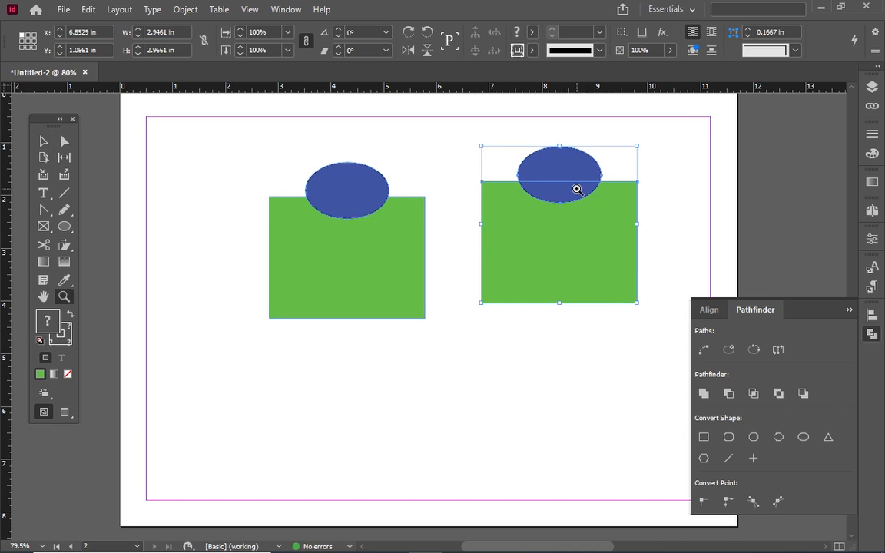
pyautogui.click(43, 140)
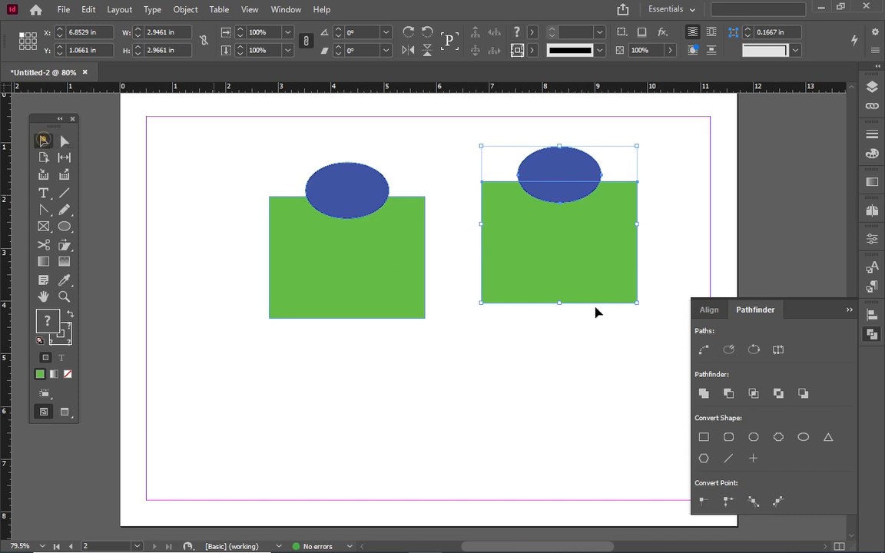
pyautogui.moveTo(552, 202); pyautogui.dragTo(266, 403)
pyautogui.moveTo(319, 378); pyautogui.dragTo(553, 372)
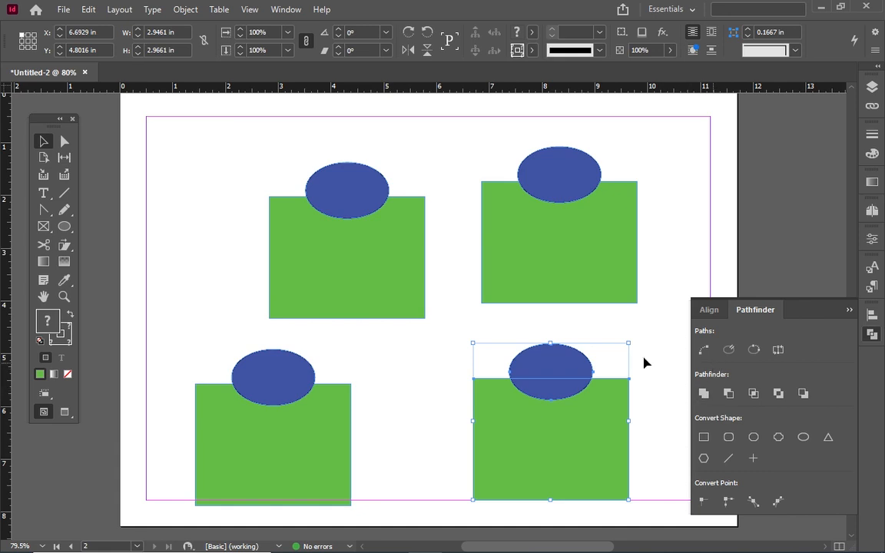
# - Try subtracting the ellipse from the rectangle in the upper-left pair with Pathfinder Subtract, and undo it
pyautogui.moveTo(221, 127); pyautogui.dragTo(458, 339)
pyautogui.click(731, 399)
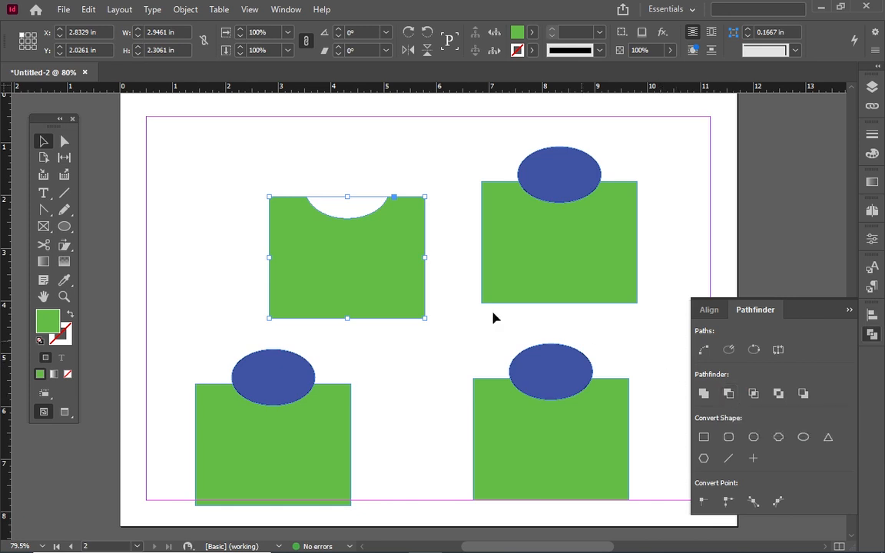
pyautogui.hotkey('ctrl', 'z')
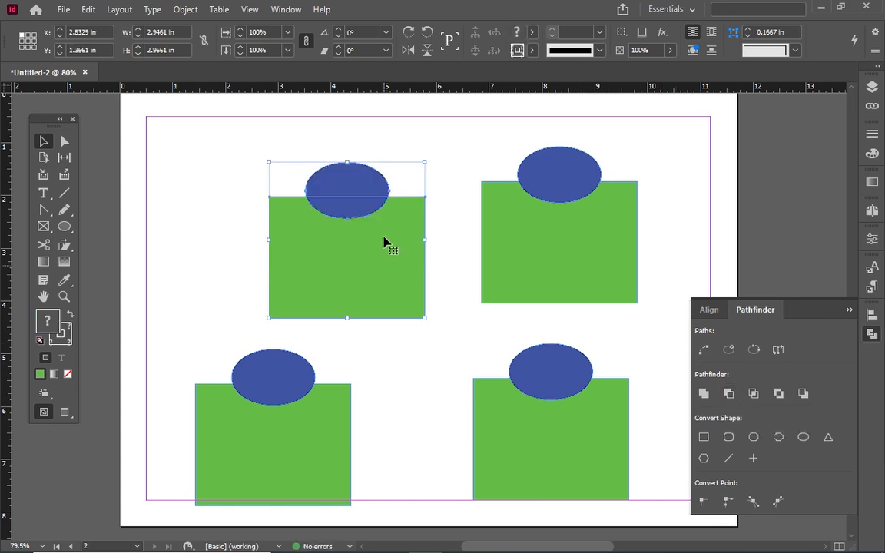
# - Move the upper-left pair's ellipse fully inside its rectangle and cut it out with Pathfinder Subtract
pyautogui.moveTo(364, 190); pyautogui.dragTo(371, 281)
pyautogui.click(245, 150)
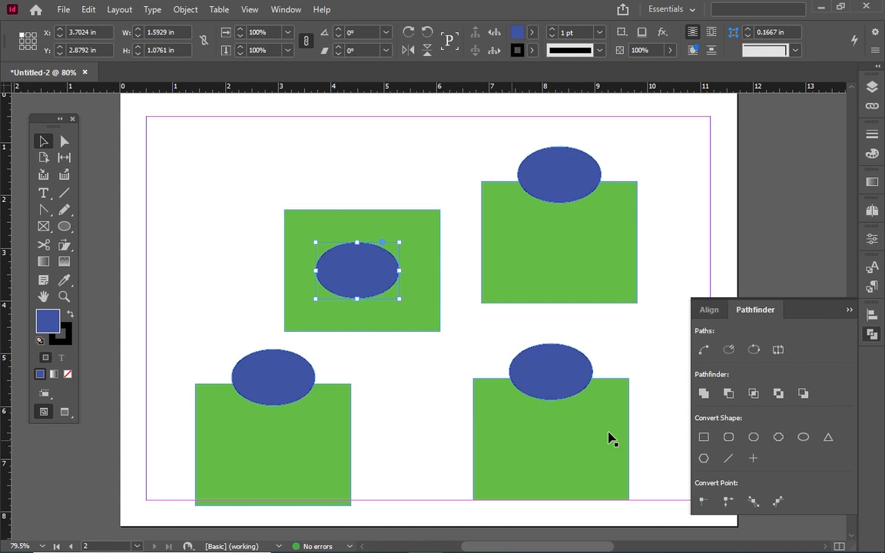
pyautogui.moveTo(288, 150); pyautogui.dragTo(406, 333)
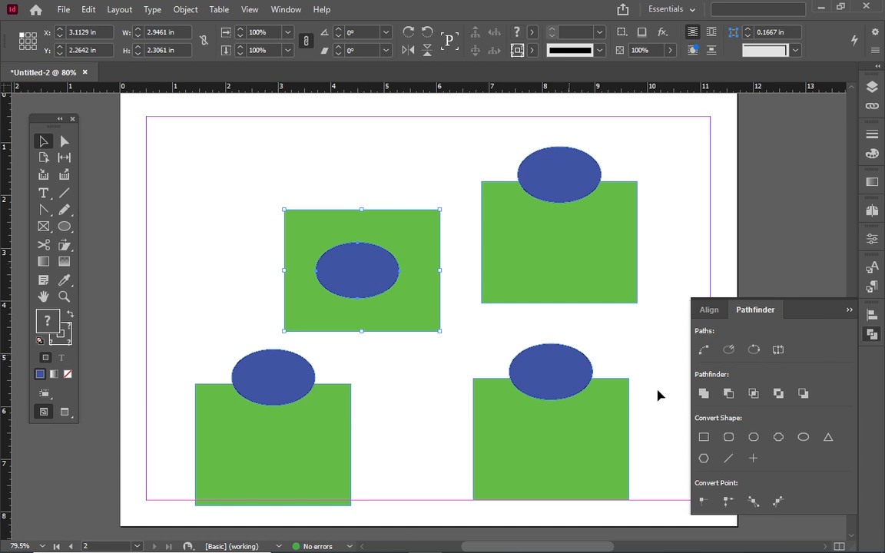
pyautogui.click(385, 316)
pyautogui.click(728, 394)
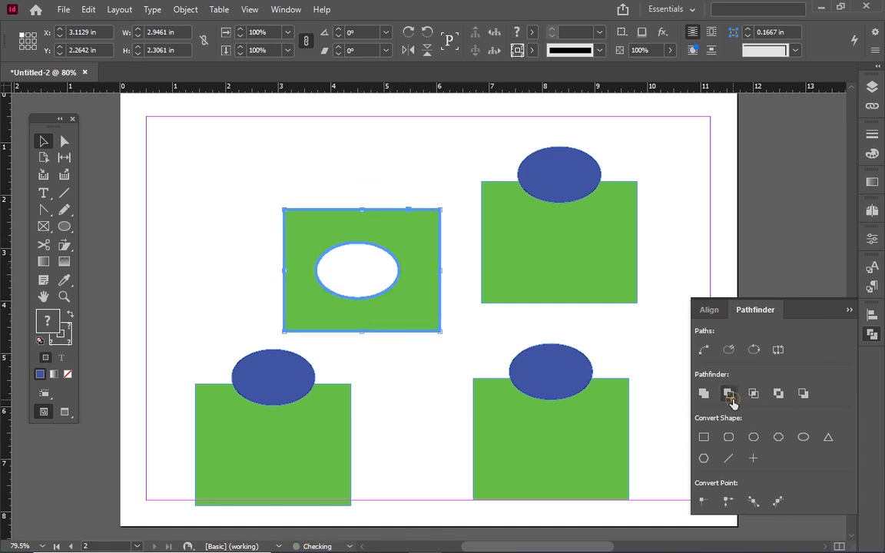
# - Place the cut-out green rectangle at about X 2.11 in, Y 1.60 in, and move the floating tools out of the way
pyautogui.moveTo(377, 239); pyautogui.dragTo(127, 327)
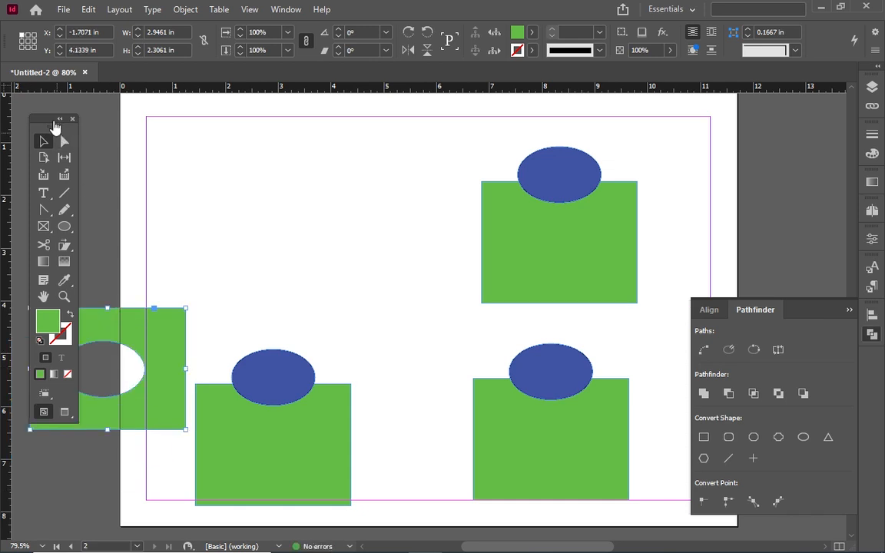
pyautogui.moveTo(53, 123)
pyautogui.mouseDown()
pyautogui.moveTo(15, 123)
pyautogui.moveTo(49, 119)
pyautogui.mouseUp()
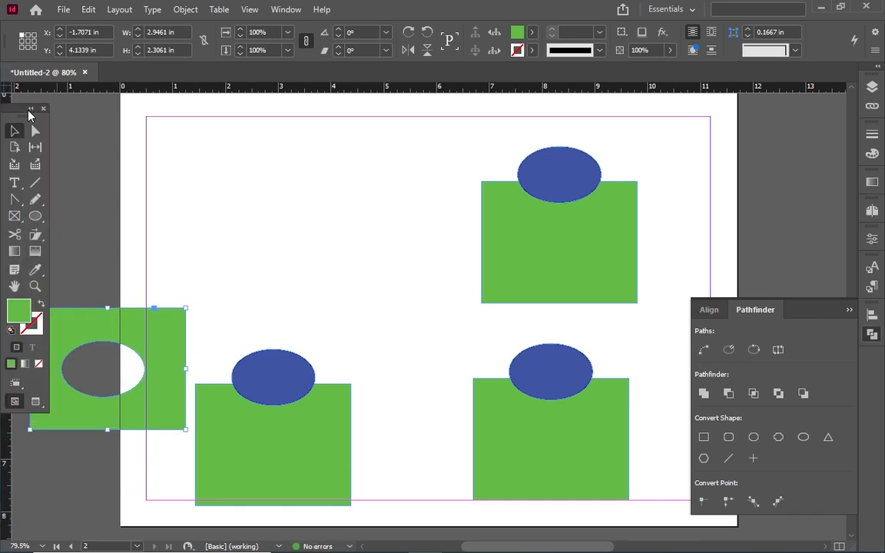
pyautogui.moveTo(96, 341); pyautogui.dragTo(93, 242)
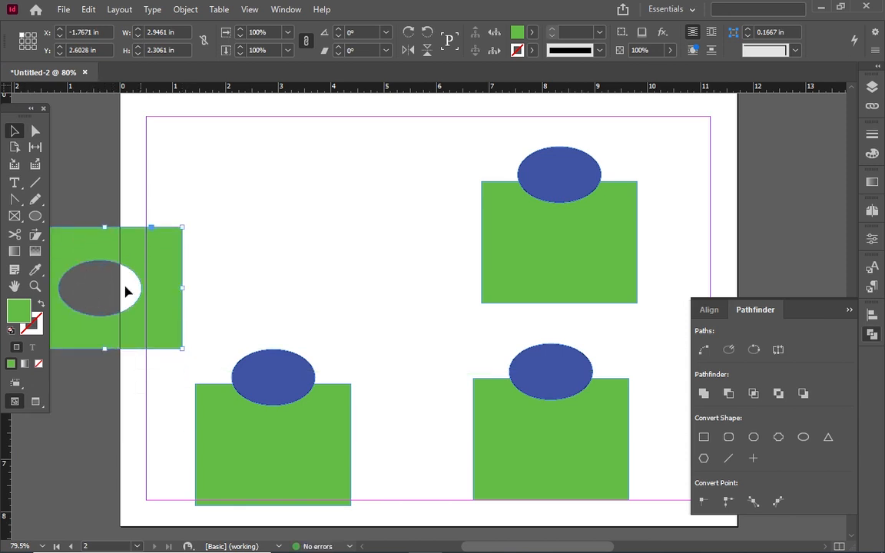
pyautogui.moveTo(104, 242); pyautogui.dragTo(308, 191)
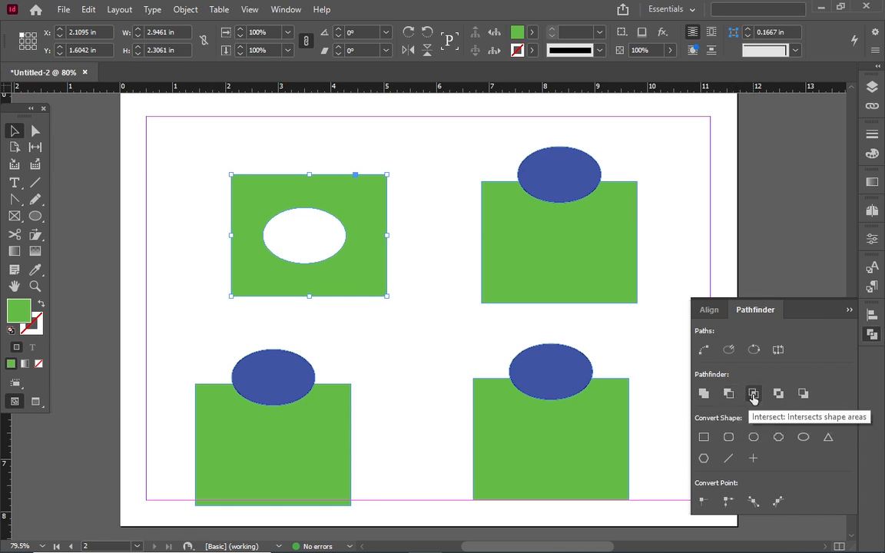
# - Try keeping only the shared area of the upper-right pair with Pathfinder Intersect, and undo it
pyautogui.moveTo(463, 127); pyautogui.dragTo(667, 312)
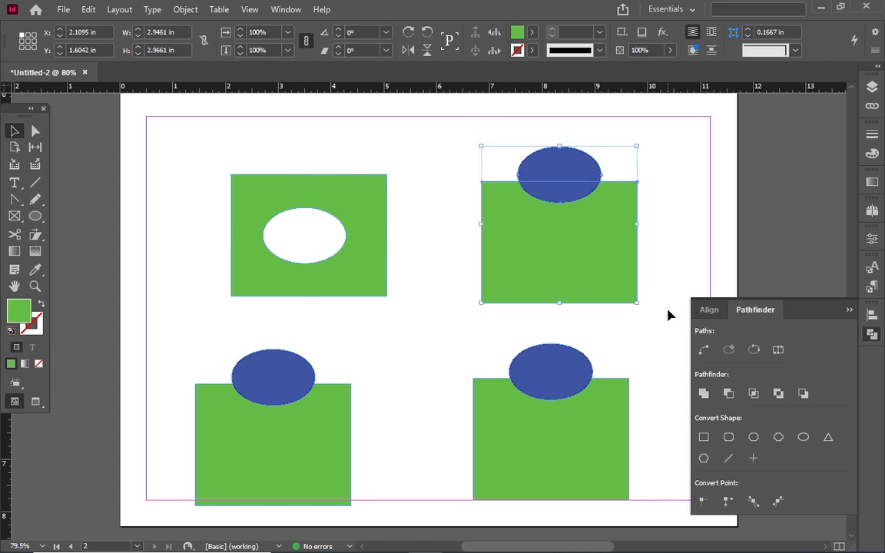
pyautogui.click(754, 394)
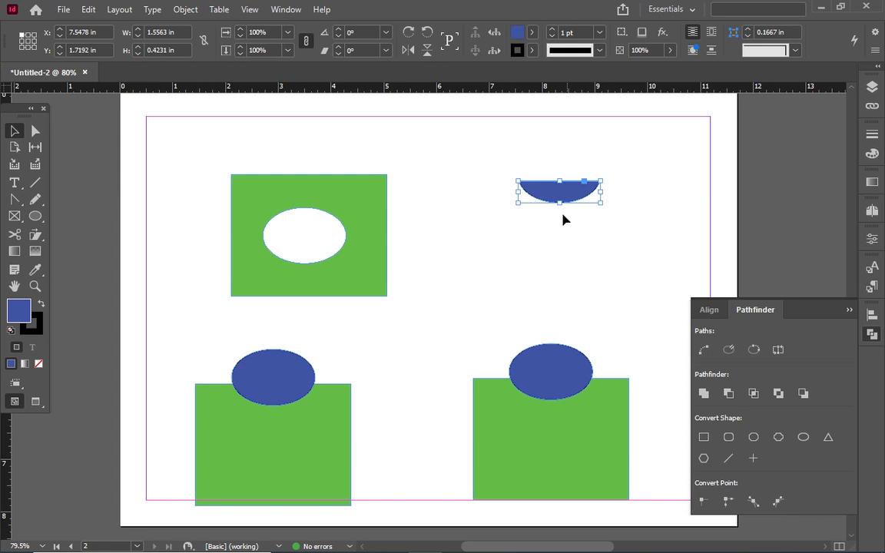
pyautogui.hotkey('ctrl', 'z')
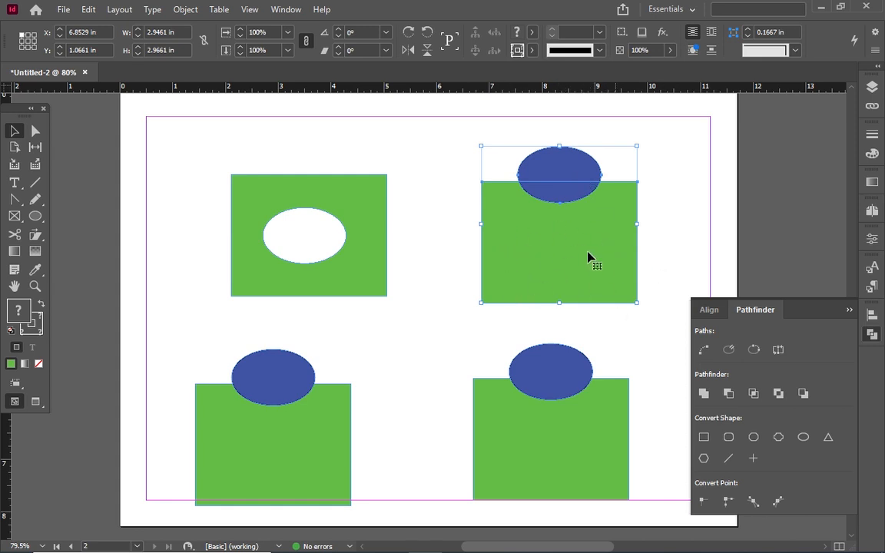
# - Move the upper-right pair slightly up the page and adjust its ellipse over the rectangle's top edge
pyautogui.moveTo(563, 184)
pyautogui.mouseDown()
pyautogui.moveTo(568, 209)
pyautogui.moveTo(568, 158)
pyautogui.moveTo(568, 166)
pyautogui.mouseUp()
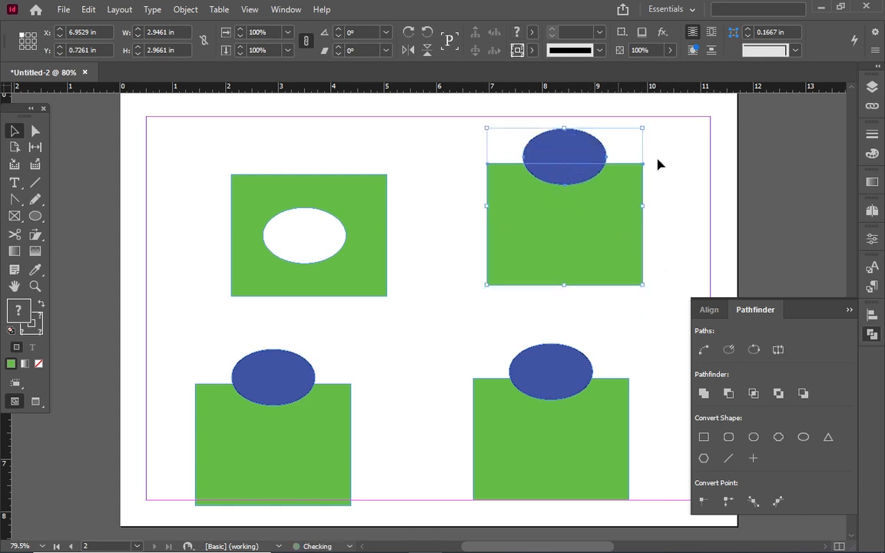
pyautogui.click(658, 161)
pyautogui.click(577, 152)
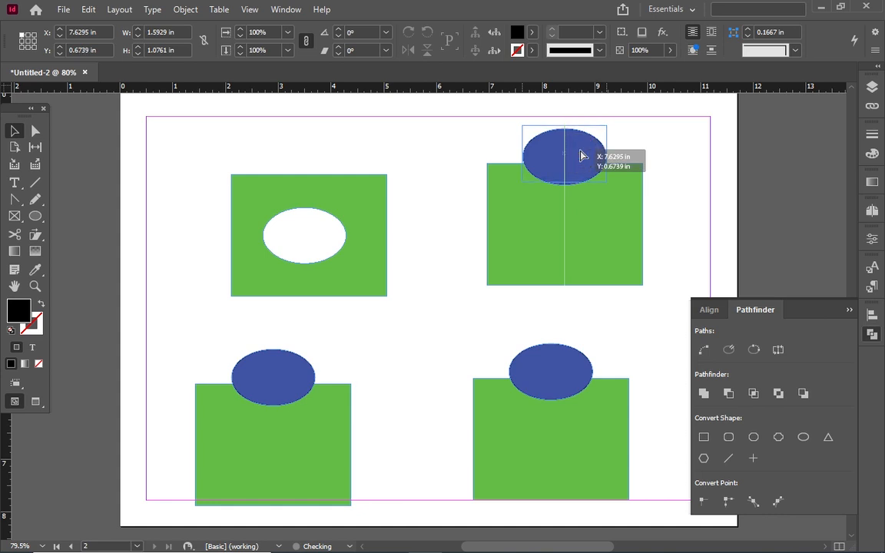
pyautogui.click(563, 165)
pyautogui.moveTo(563, 165); pyautogui.dragTo(563, 169)
# - Try Pathfinder Exclude Overlap on the upper-right pair, undo it, and apply Intersect to the two shapes instead
pyautogui.moveTo(456, 103); pyautogui.dragTo(681, 327)
pyautogui.click(779, 395)
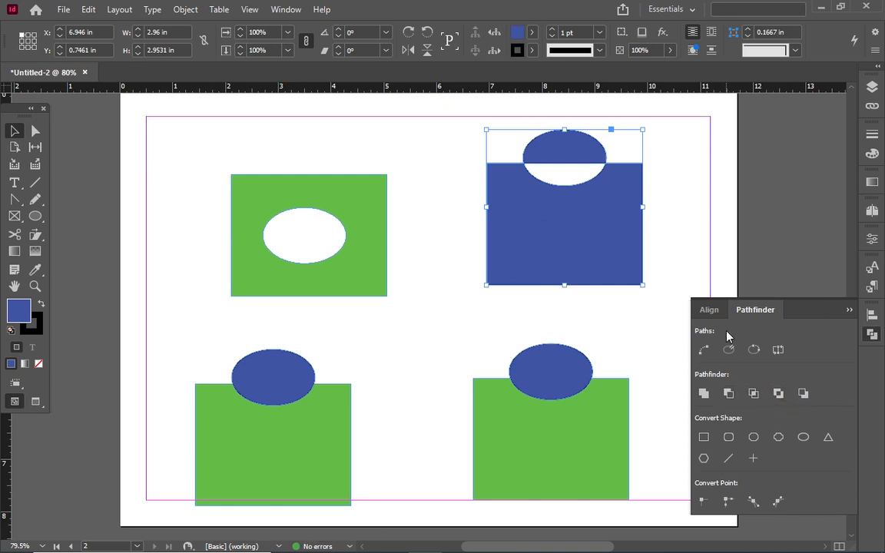
pyautogui.hotkey('ctrl', 'z')
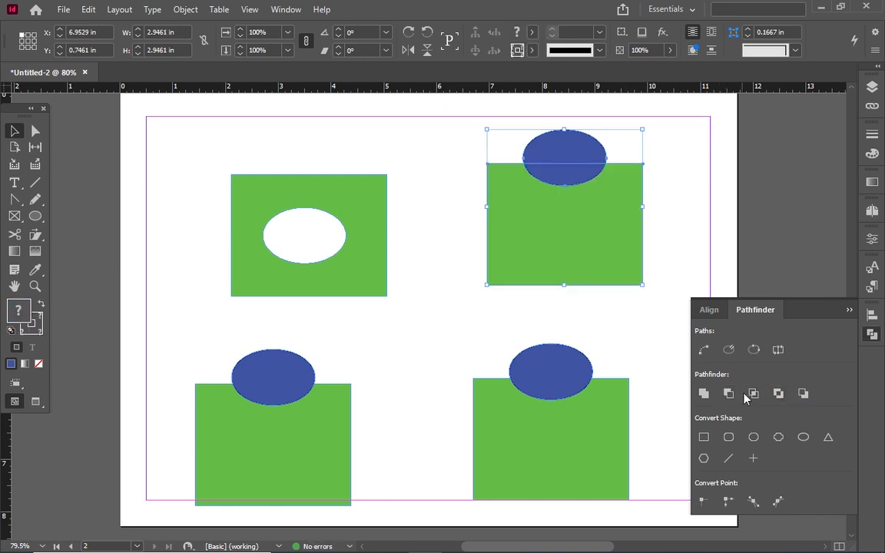
pyautogui.click(754, 395)
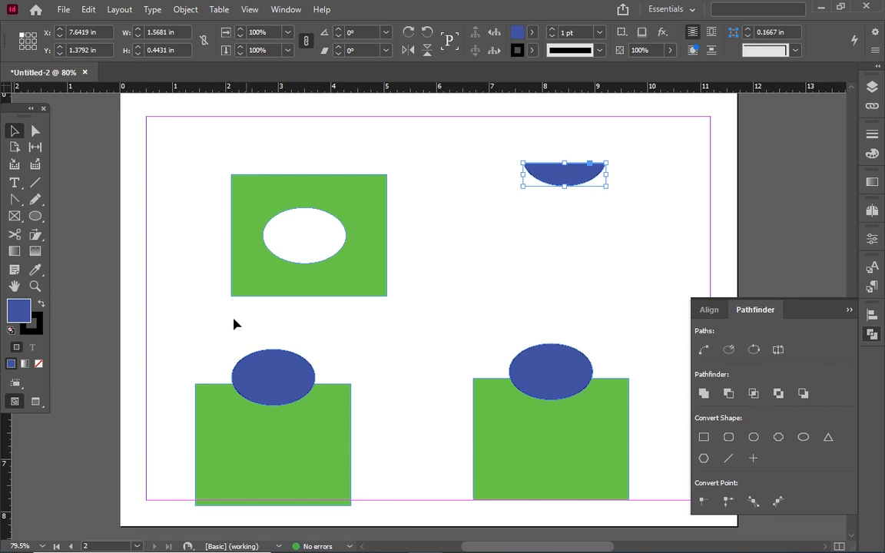
# - Try Pathfinder Exclude Overlap on the lower-left ellipse and rectangle, and undo it
pyautogui.moveTo(176, 336); pyautogui.dragTo(401, 512)
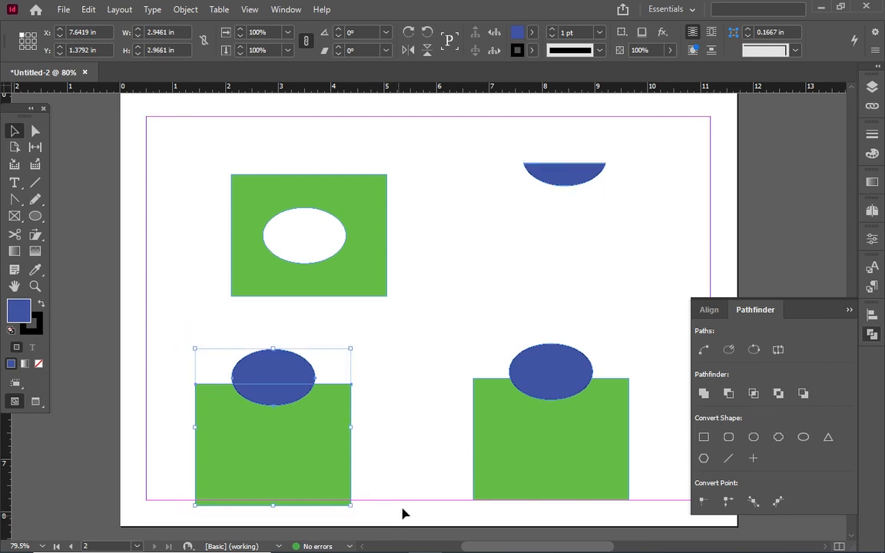
pyautogui.scroll(-1, 425, 385)
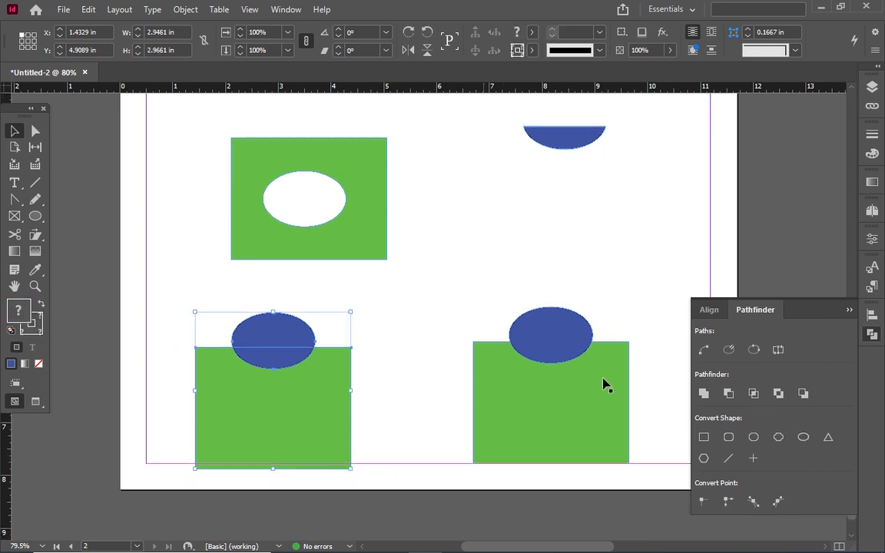
pyautogui.click(776, 393)
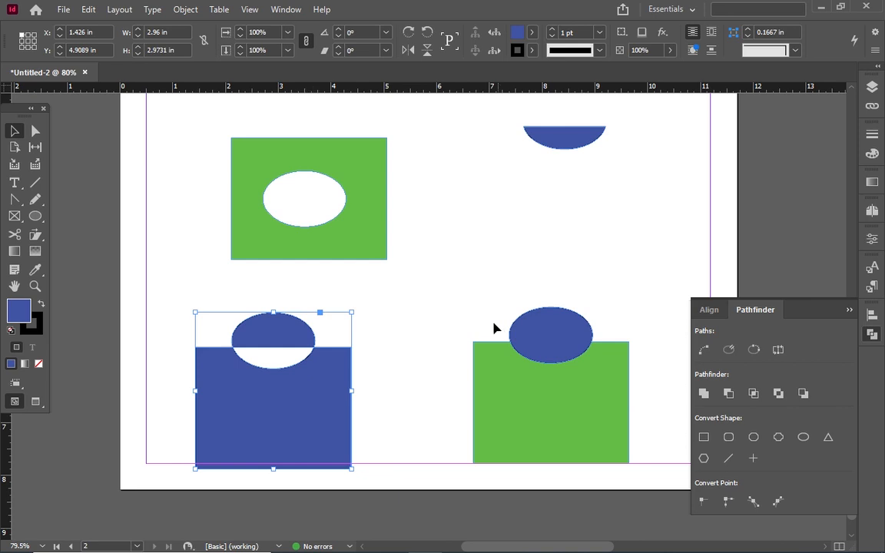
pyautogui.hotkey('ctrl', 'z')
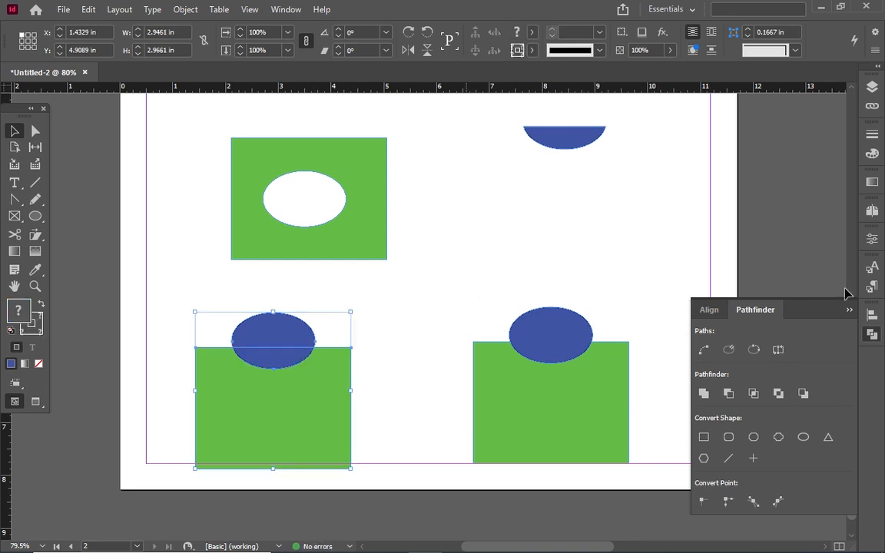
# - Reposition the lower-left ellipse so it is centred on its rectangle's top edge, at about X 2.11 in, Y 5.03 in
pyautogui.click(489, 286)
pyautogui.moveTo(272, 355)
pyautogui.mouseDown()
pyautogui.moveTo(358, 282)
pyautogui.moveTo(269, 364)
pyautogui.moveTo(270, 374)
pyautogui.mouseUp()
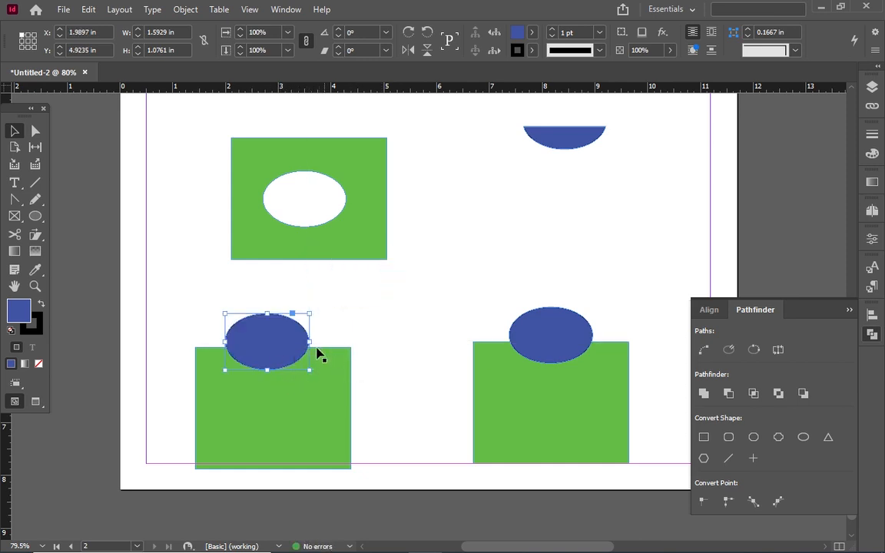
pyautogui.moveTo(281, 347)
pyautogui.mouseDown()
pyautogui.moveTo(389, 363)
pyautogui.moveTo(287, 360)
pyautogui.mouseUp()
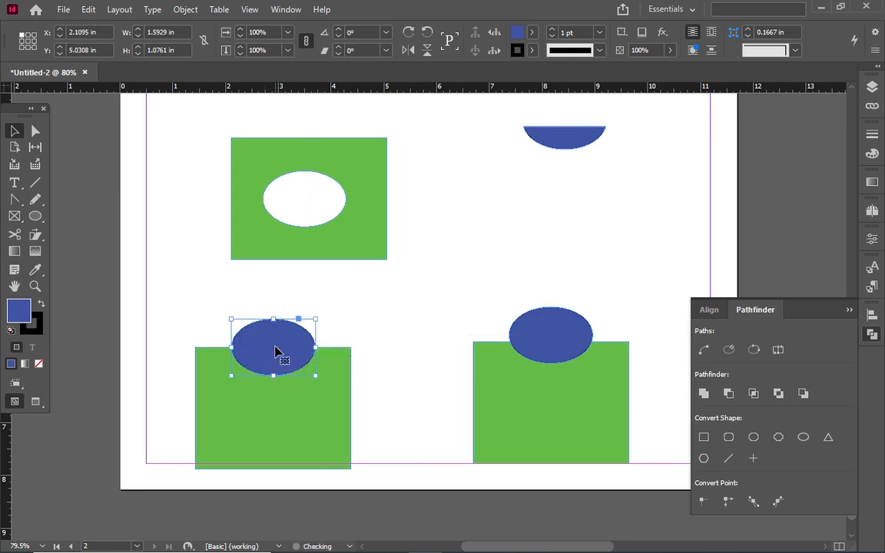
# - Combine the lower-left ellipse and rectangle with Exclude Overlap, and move the result to about X 1.79 in, Y 4.45 in
pyautogui.moveTo(172, 286); pyautogui.dragTo(377, 481)
pyautogui.click(778, 394)
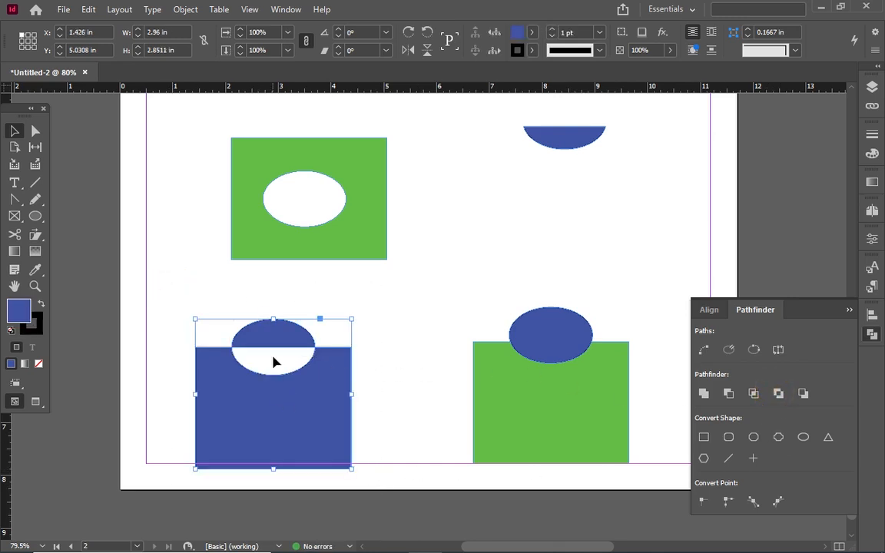
pyautogui.moveTo(300, 341); pyautogui.dragTo(296, 301)
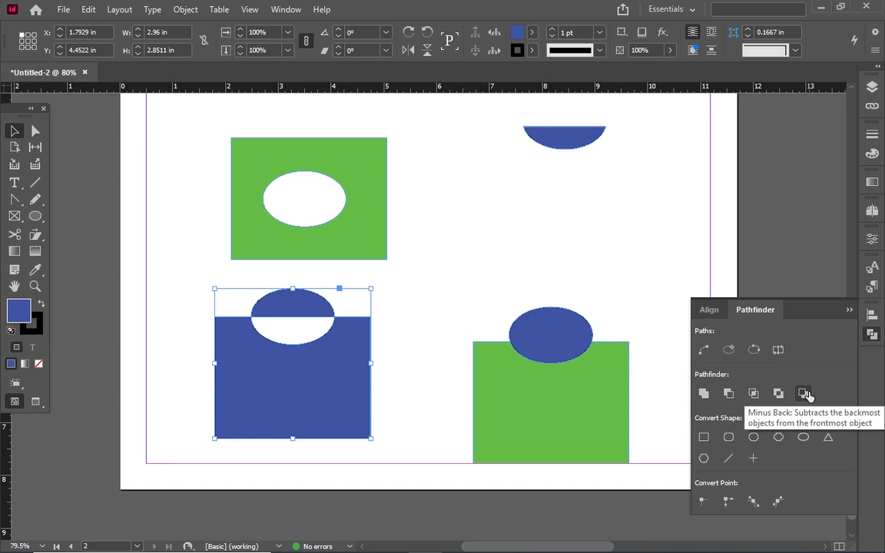
# - Subtract the green rectangle from the ellipse in the lower-right pair with Pathfinder Minus Back
pyautogui.moveTo(488, 253); pyautogui.dragTo(626, 453)
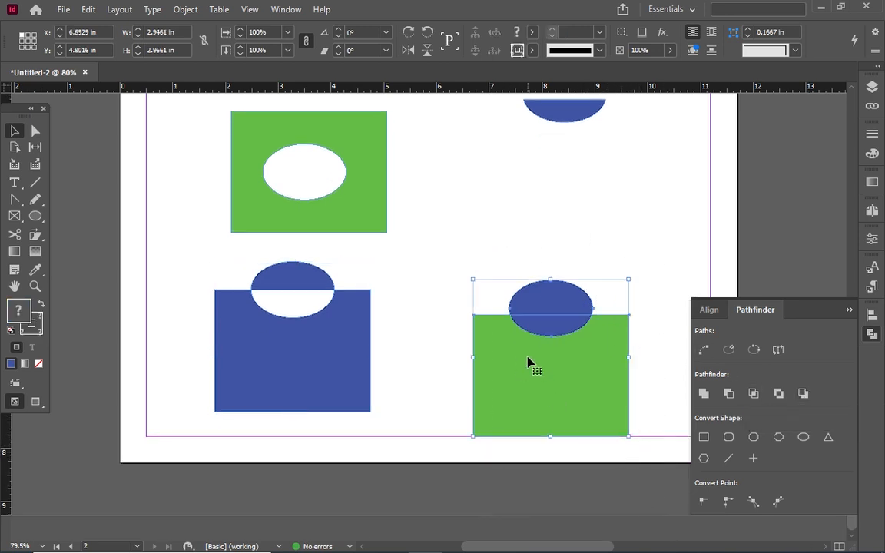
pyautogui.click(803, 393)
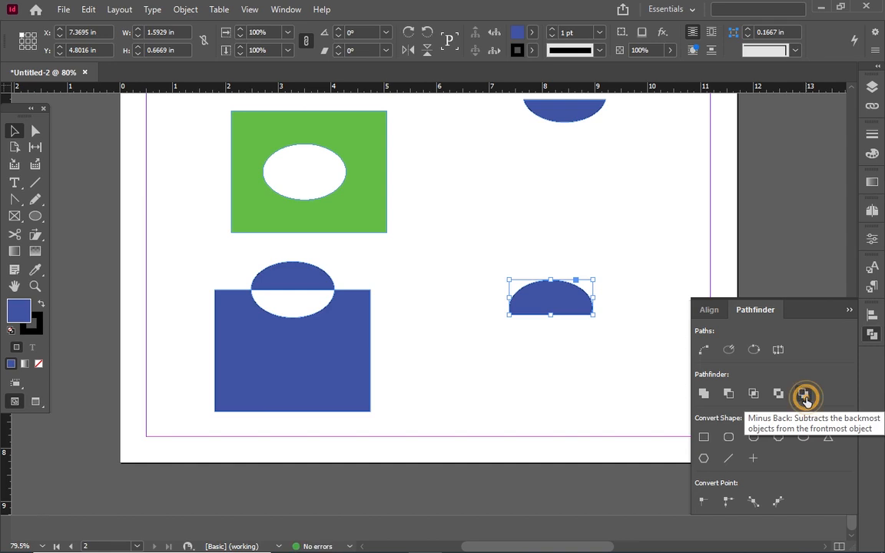
pyautogui.scroll(1, 618, 273)
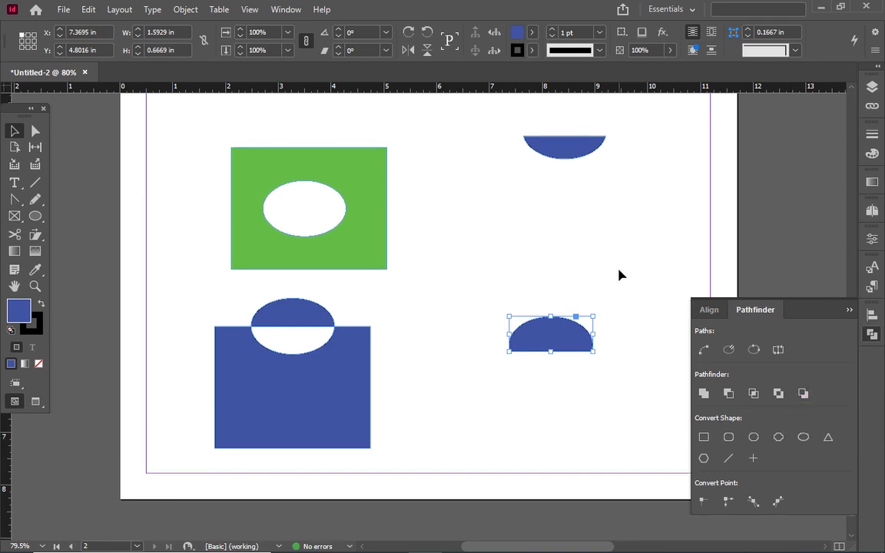
pyautogui.scroll(-1, 618, 273)
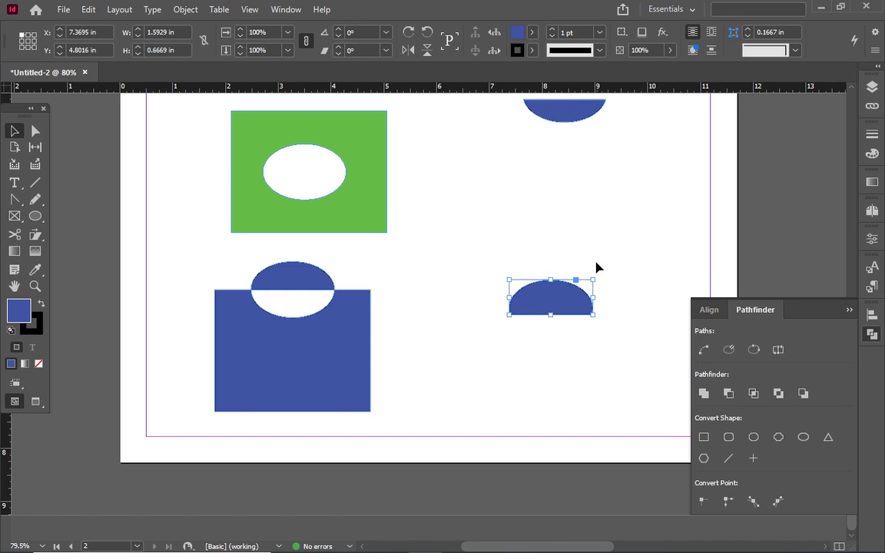
pyautogui.scroll(1, 559, 299)
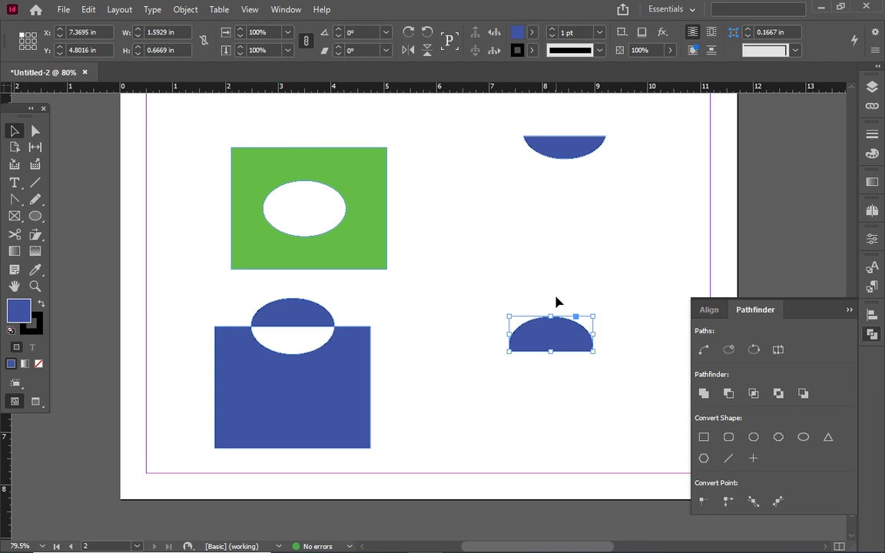
# - Move the Minus Back half-ellipse up to about X 7.5 in, Y 2.53 in, below the other half-ellipse
pyautogui.scroll(-1, 559, 302)
pyautogui.moveTo(558, 302); pyautogui.dragTo(565, 182)
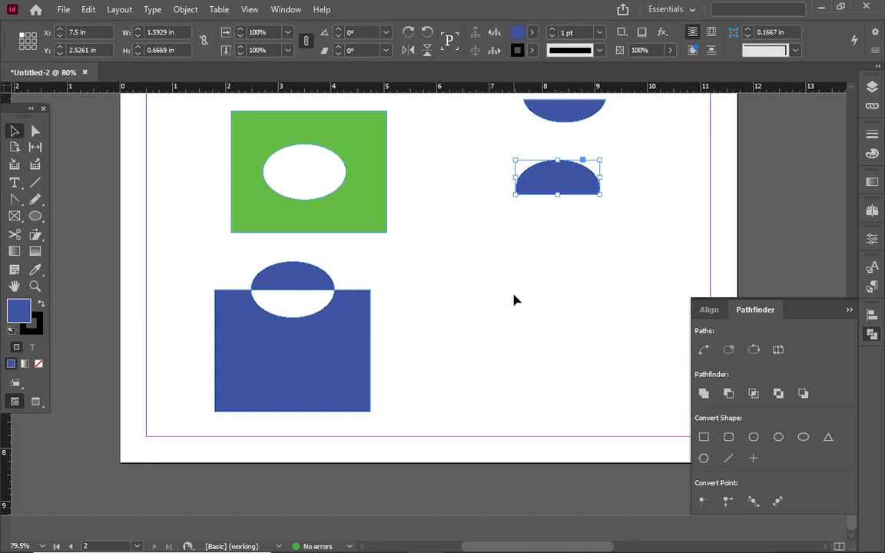
# - Add a new page after page 2 and bring the Pathfinder options back up
pyautogui.click(29, 199)
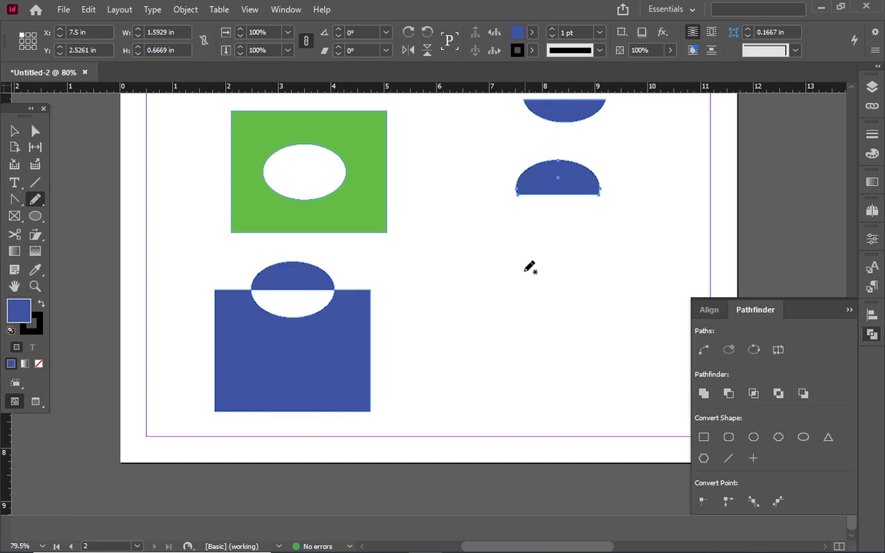
pyautogui.scroll(2, 526, 281)
pyautogui.scroll(-2, 652, 205)
pyautogui.click(849, 309)
pyautogui.click(874, 212)
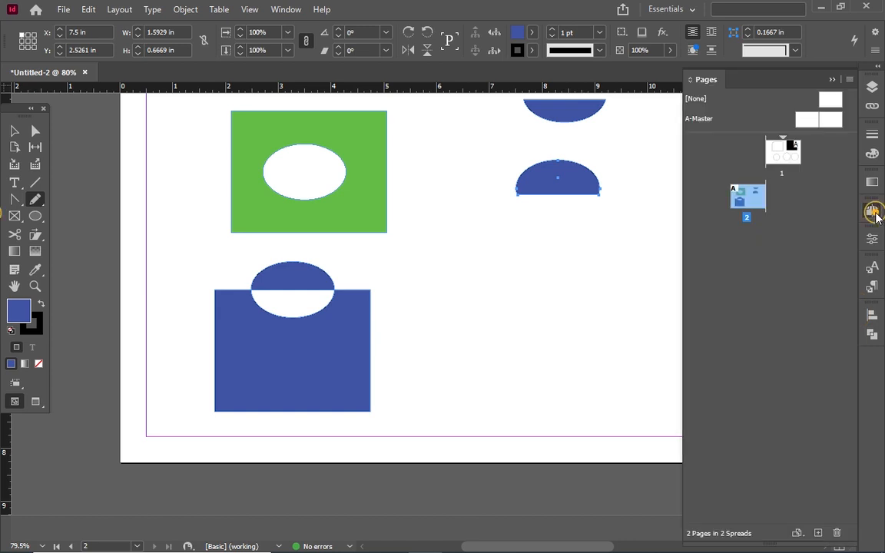
pyautogui.click(818, 532)
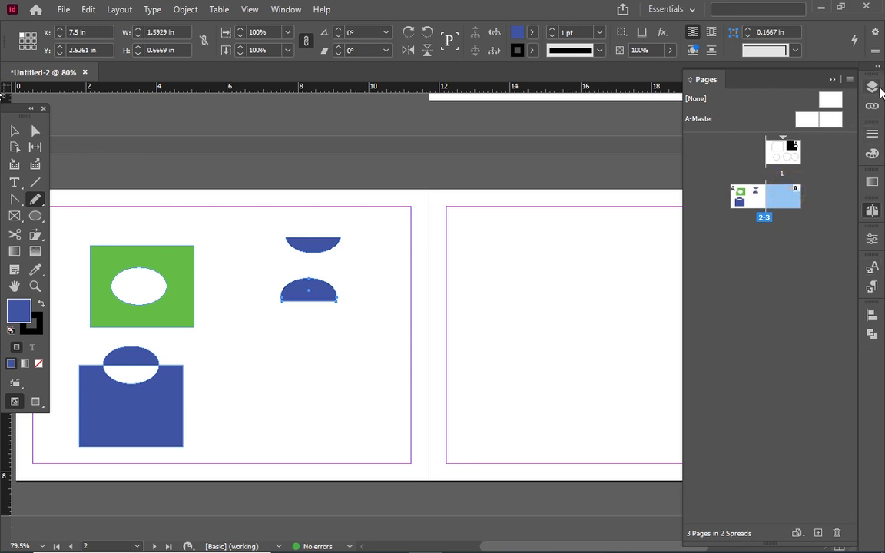
pyautogui.click(872, 214)
pyautogui.click(872, 214)
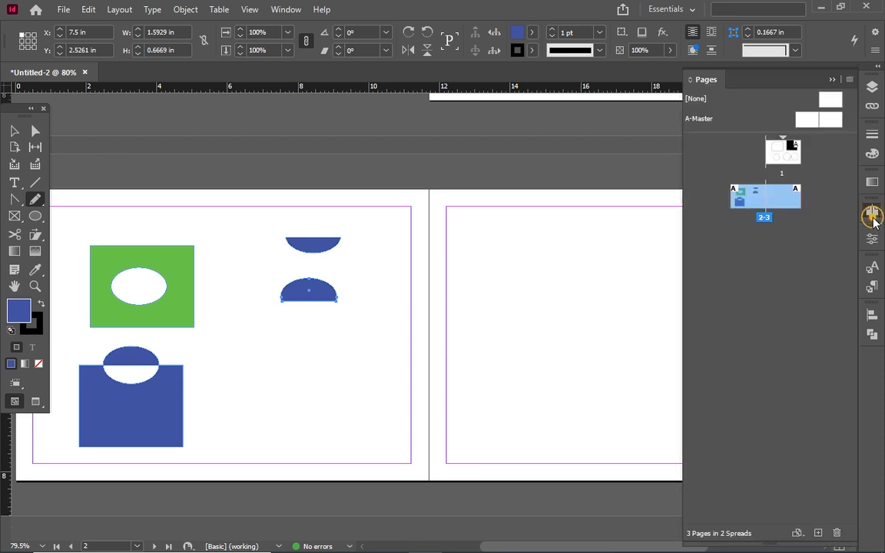
pyautogui.click(688, 80)
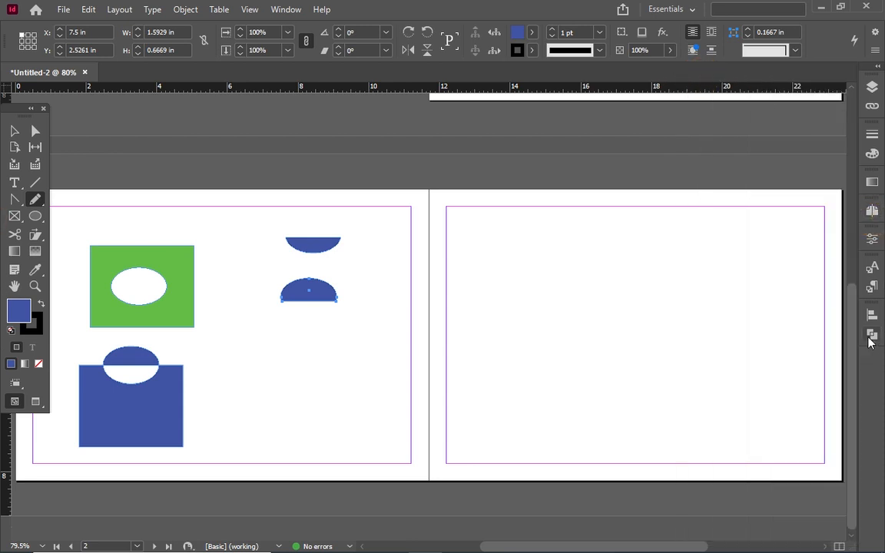
pyautogui.click(869, 338)
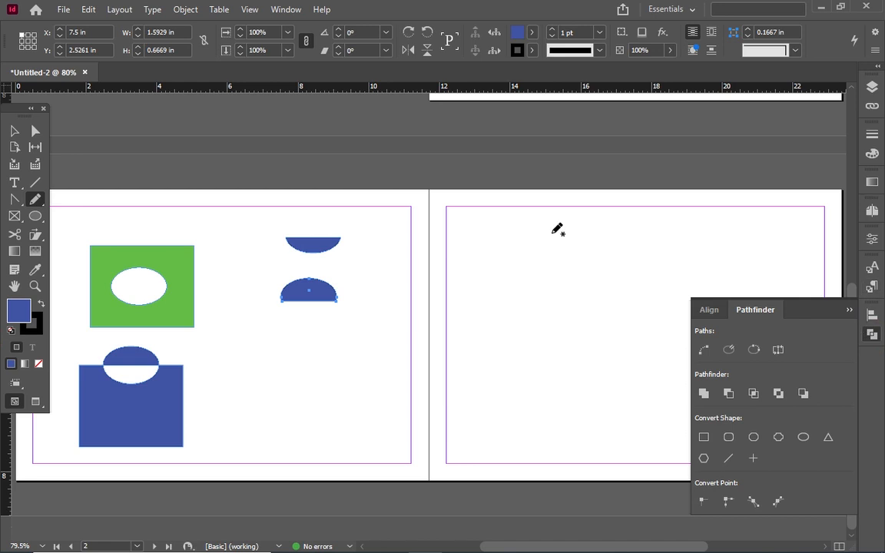
# - Draw a closed freehand cloud-like shape about 3.17 by 2.95 in on page 3 with the Pencil tool, undoing the first attempt
pyautogui.click(36, 131)
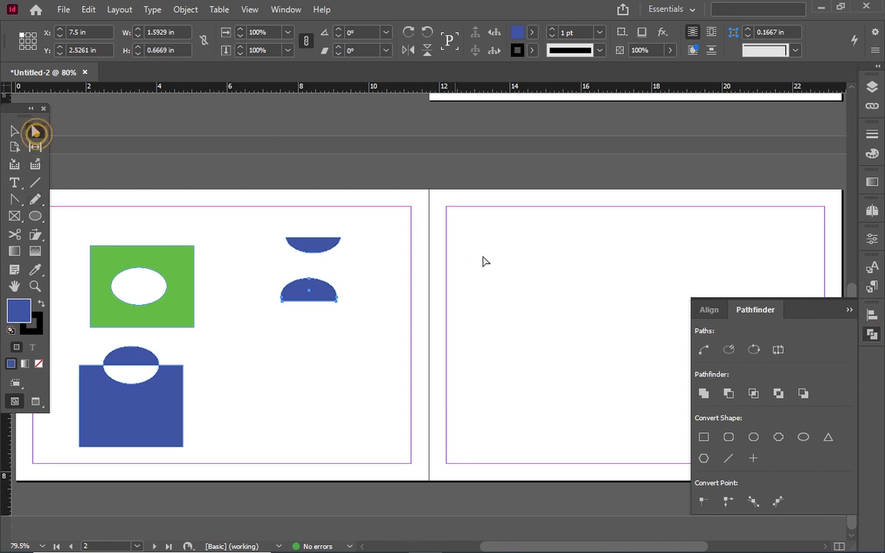
pyautogui.click(479, 264)
pyautogui.click(507, 265)
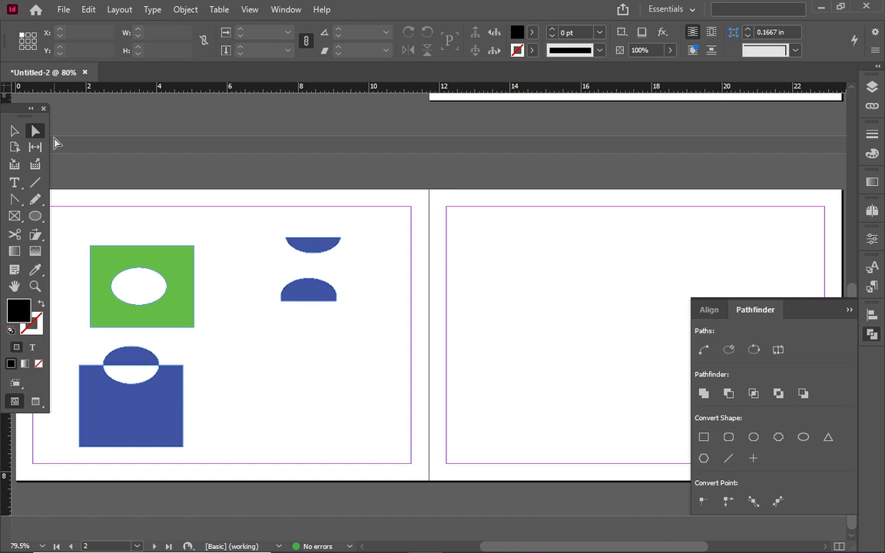
pyautogui.hotkey('ctrl', '=')
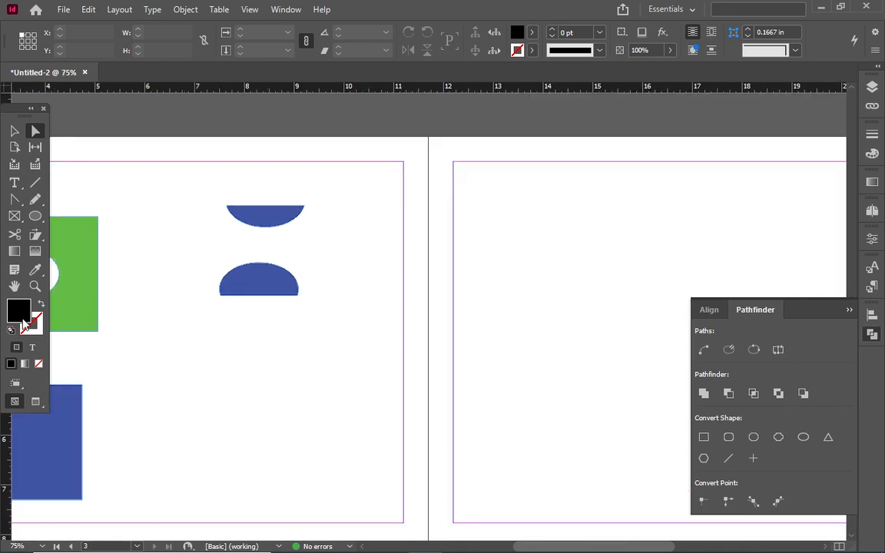
pyautogui.moveTo(594, 548); pyautogui.dragTo(635, 539)
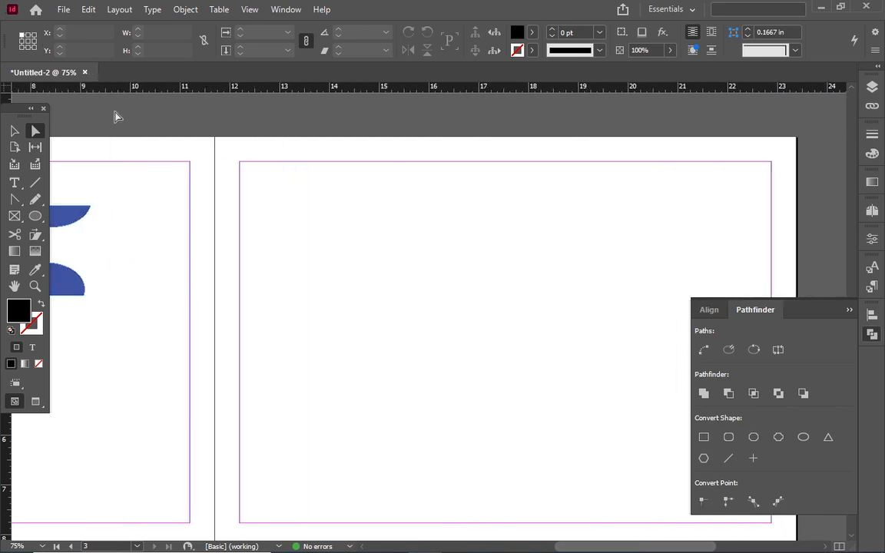
pyautogui.click(35, 199)
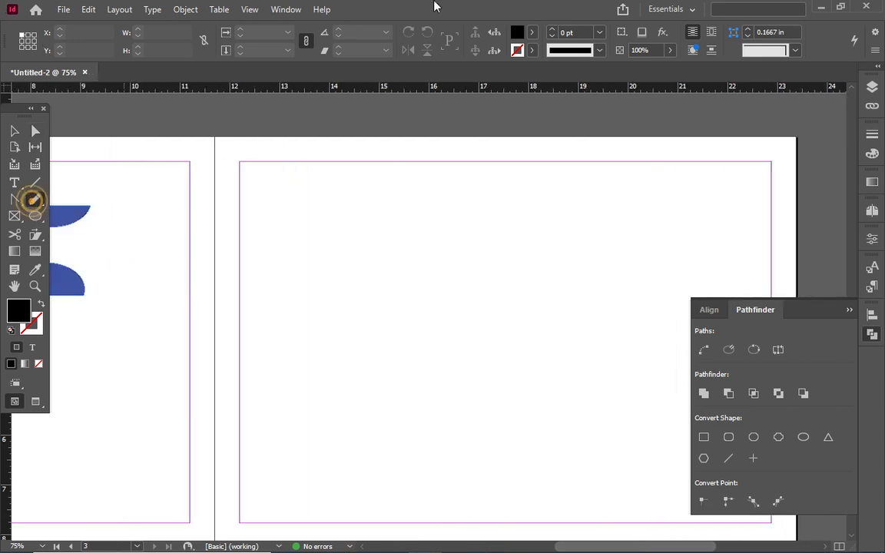
pyautogui.moveTo(332, 225)
pyautogui.mouseDown()
pyautogui.moveTo(287, 274)
pyautogui.moveTo(299, 286)
pyautogui.moveTo(294, 329)
pyautogui.moveTo(350, 343)
pyautogui.moveTo(408, 296)
pyautogui.moveTo(422, 260)
pyautogui.moveTo(333, 227)
pyautogui.mouseUp()
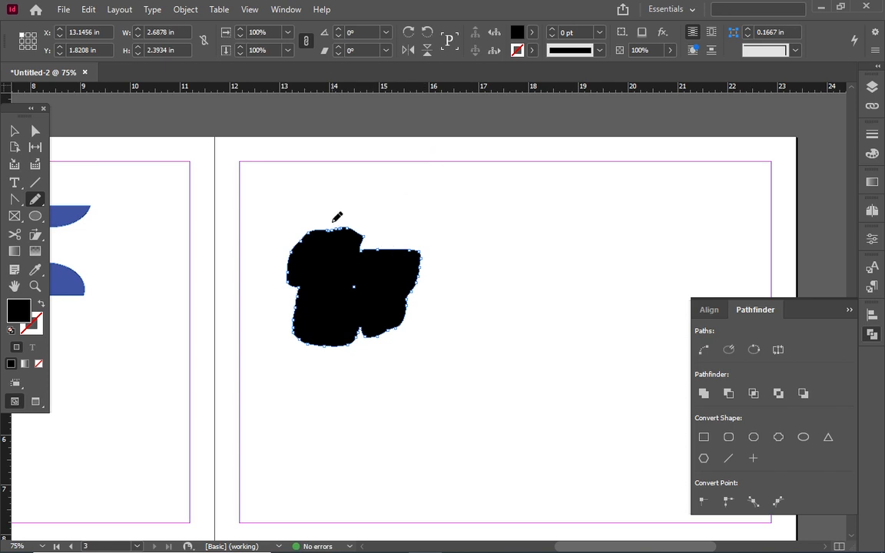
pyautogui.hotkey('ctrl', 'z')
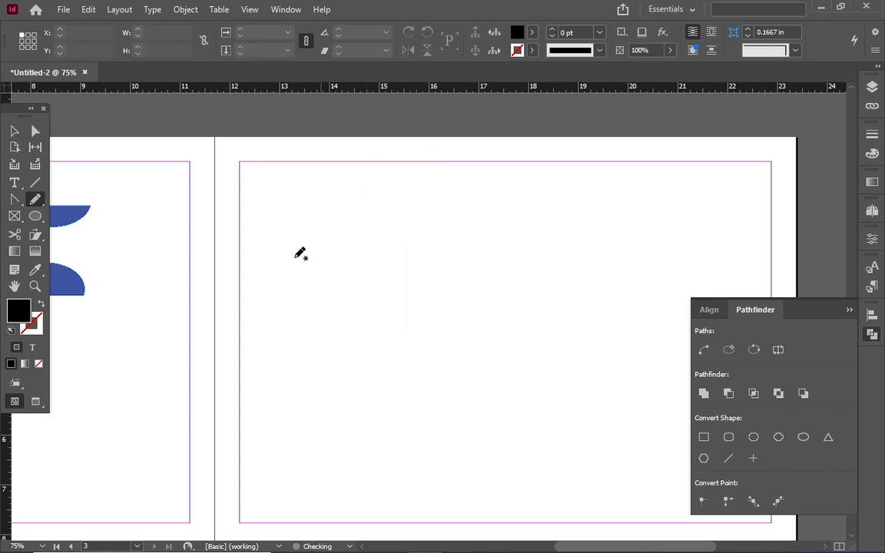
pyautogui.moveTo(357, 232)
pyautogui.mouseDown()
pyautogui.moveTo(287, 282)
pyautogui.moveTo(312, 308)
pyautogui.moveTo(306, 352)
pyautogui.moveTo(375, 377)
pyautogui.moveTo(434, 336)
pyautogui.moveTo(444, 302)
pyautogui.moveTo(415, 281)
pyautogui.moveTo(415, 261)
pyautogui.moveTo(364, 231)
pyautogui.mouseUp()
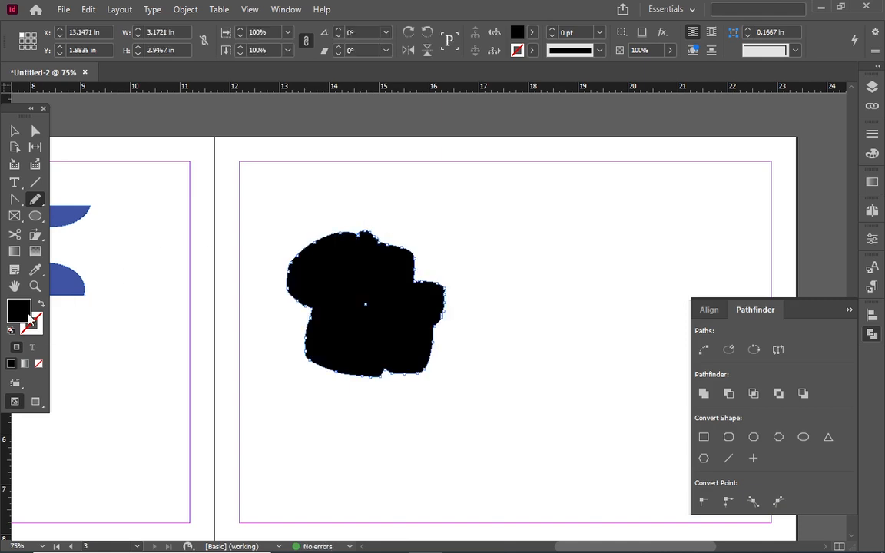
# - Set the freehand shape's fill to None and its stroke to Black at 2 pt
pyautogui.click(532, 33)
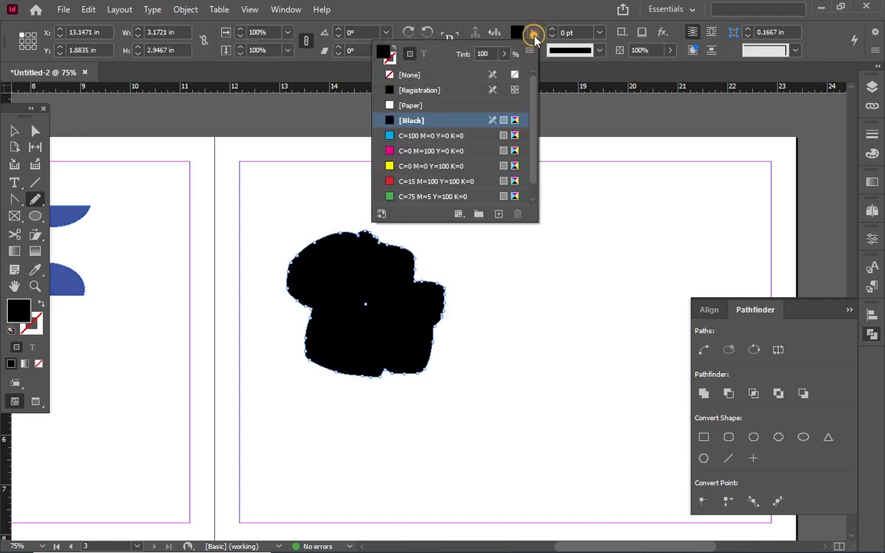
pyautogui.click(475, 76)
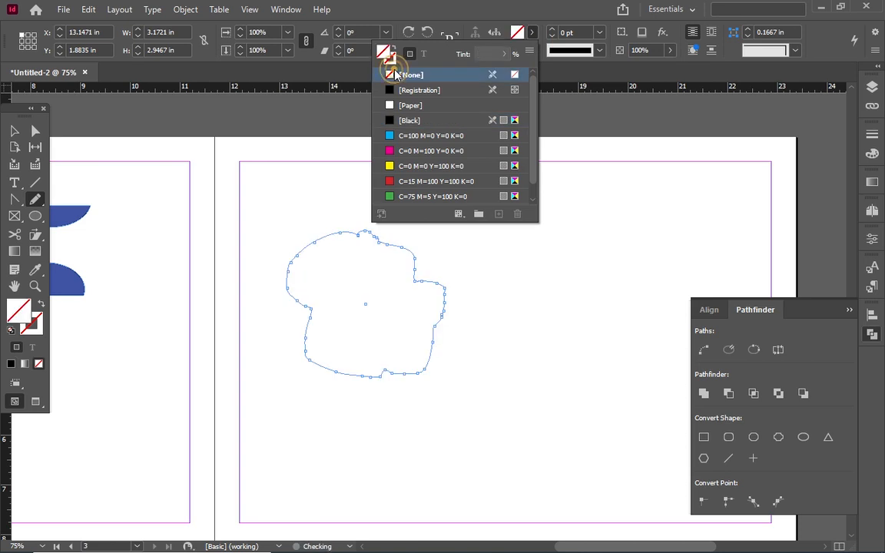
pyautogui.click(529, 34)
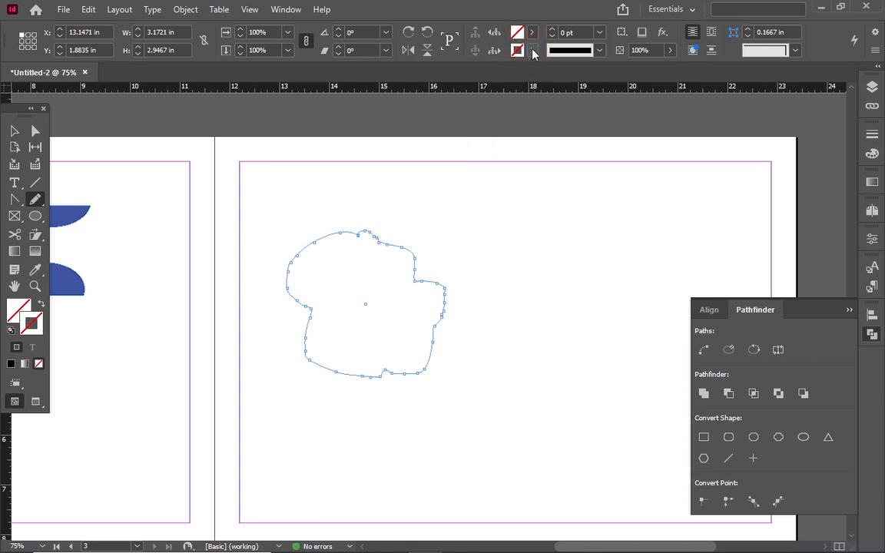
pyautogui.click(520, 51)
pyautogui.click(433, 141)
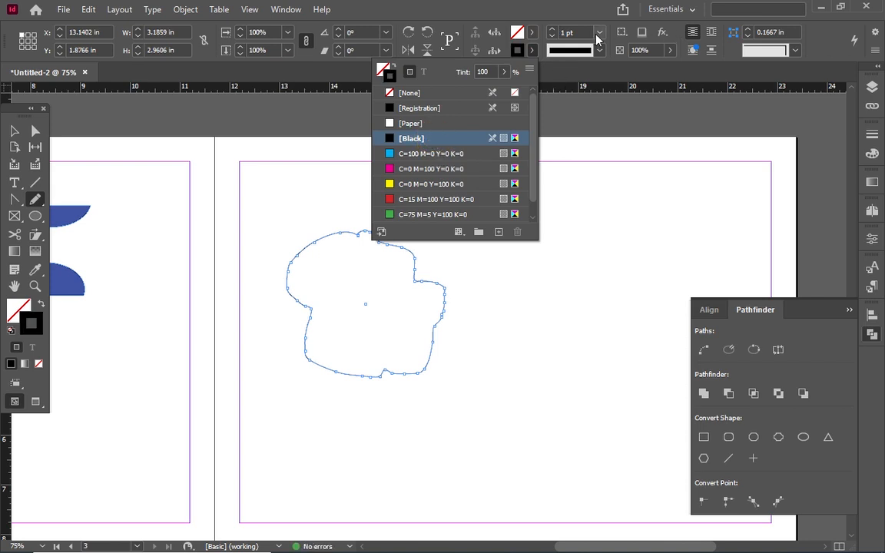
pyautogui.click(551, 28)
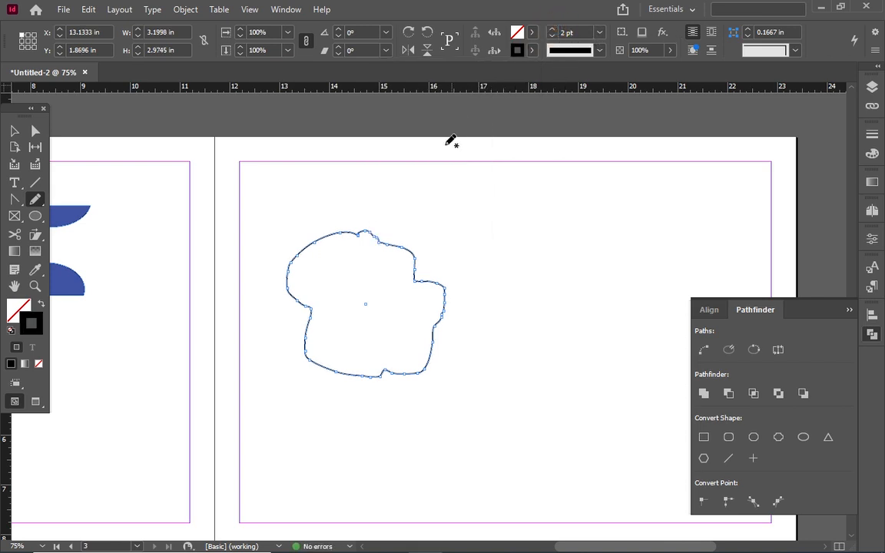
# - Move the freehand outline to about X 10.39 in, Y 1.38 in, across the spine between pages 2 and 3
pyautogui.click(13, 132)
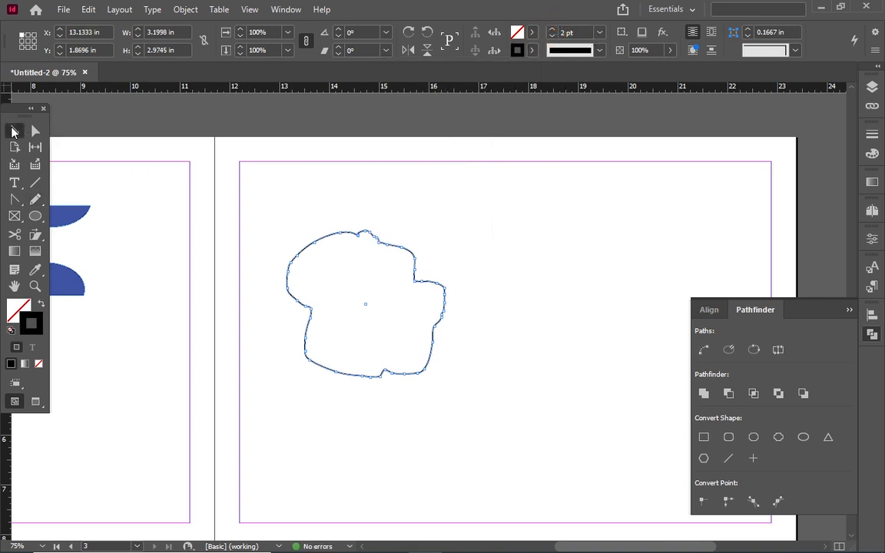
pyautogui.click(247, 174)
pyautogui.click(371, 232)
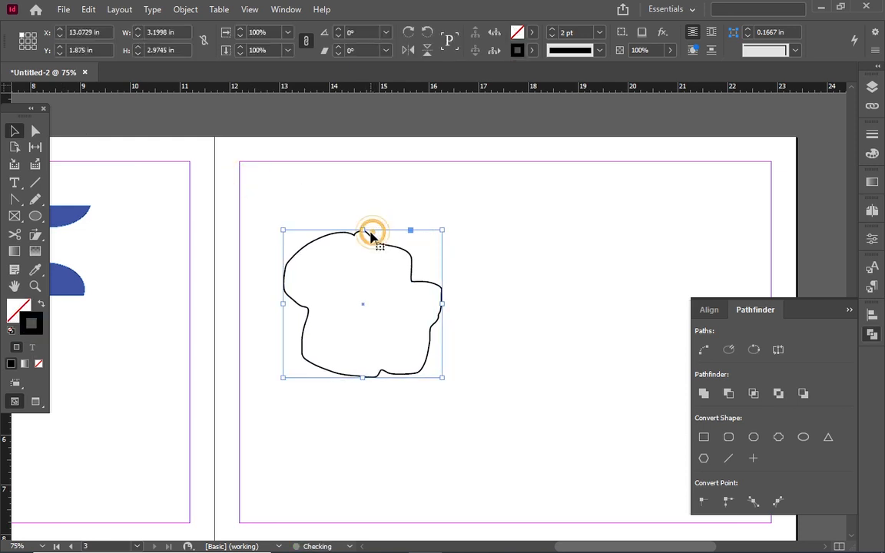
pyautogui.moveTo(369, 233); pyautogui.dragTo(235, 208)
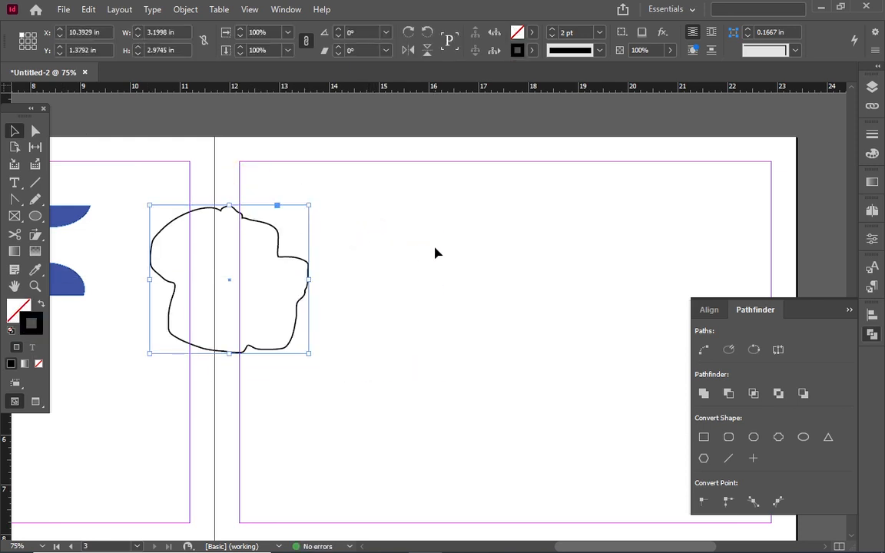
# - Draw three black ellipses descending diagonally on page 3, about 0.8 by 0.79 in, 1.18 by 0.79 in and 0.94 by 0.58 in
pyautogui.moveTo(35, 216); pyautogui.dragTo(53, 248)
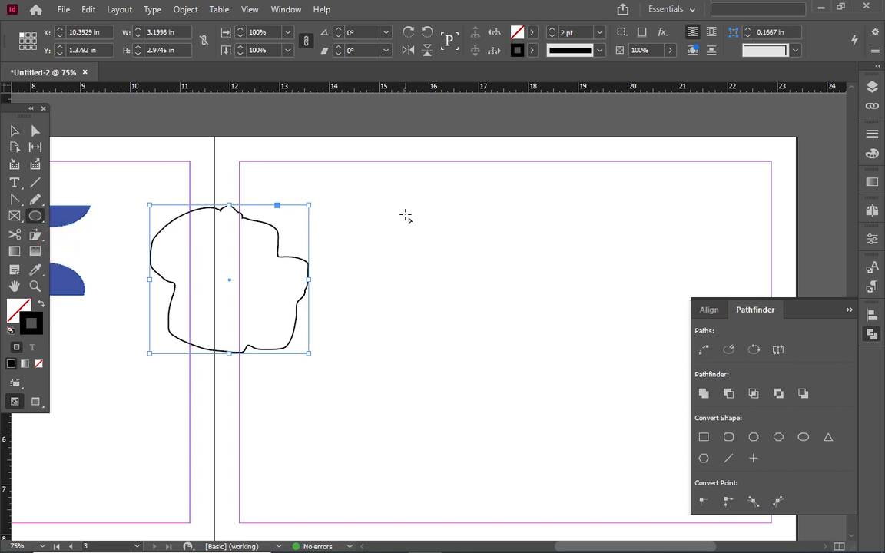
pyautogui.moveTo(383, 206); pyautogui.dragTo(422, 245)
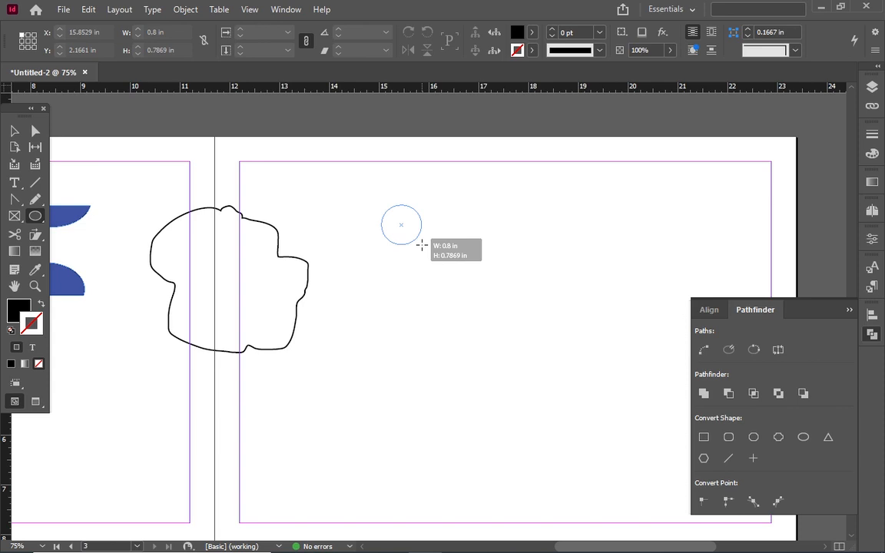
pyautogui.moveTo(422, 245); pyautogui.dragTo(422, 245)
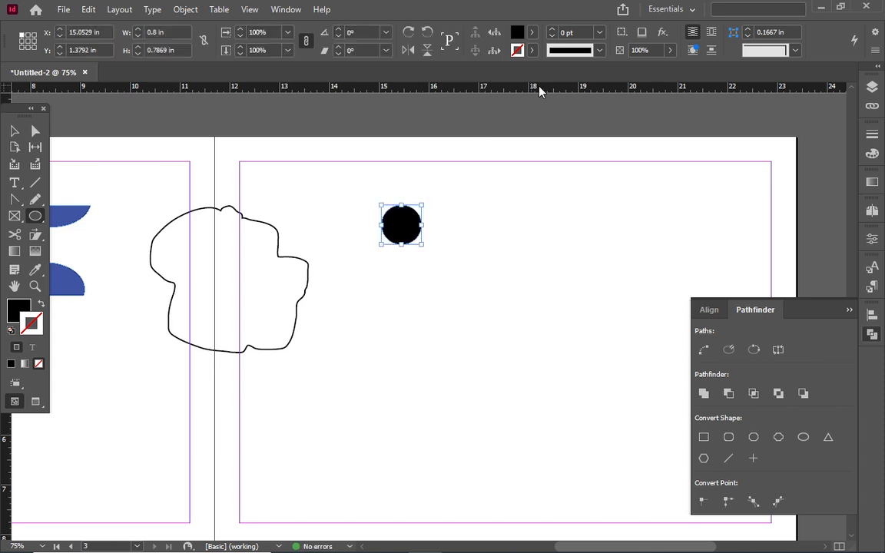
pyautogui.click(531, 50)
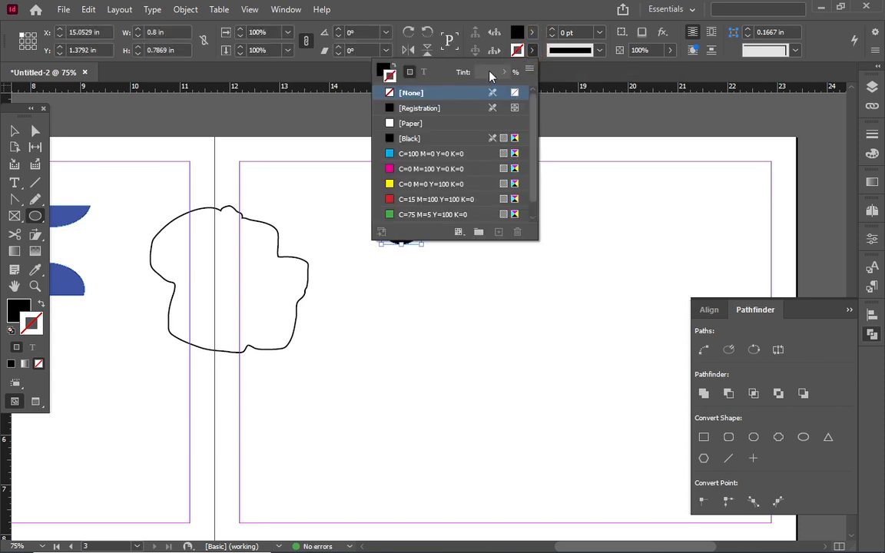
pyautogui.click(537, 21)
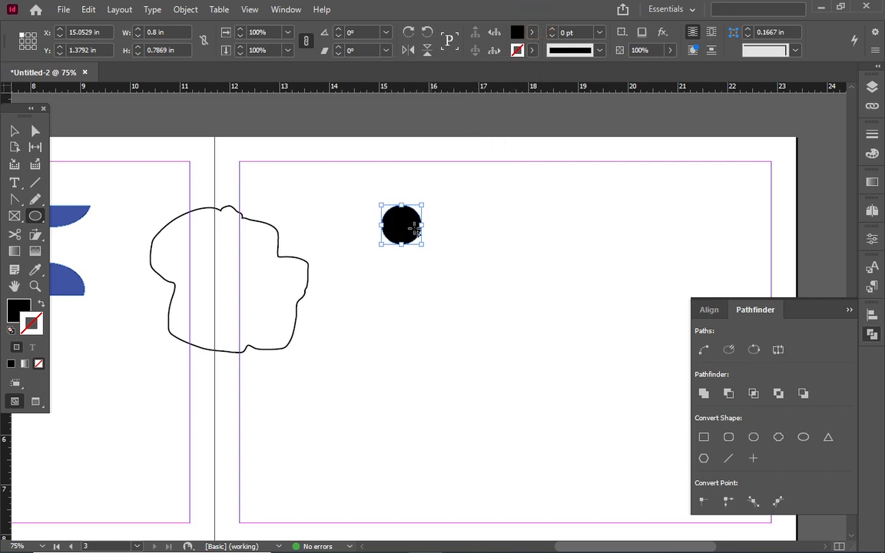
pyautogui.moveTo(413, 230); pyautogui.dragTo(458, 256)
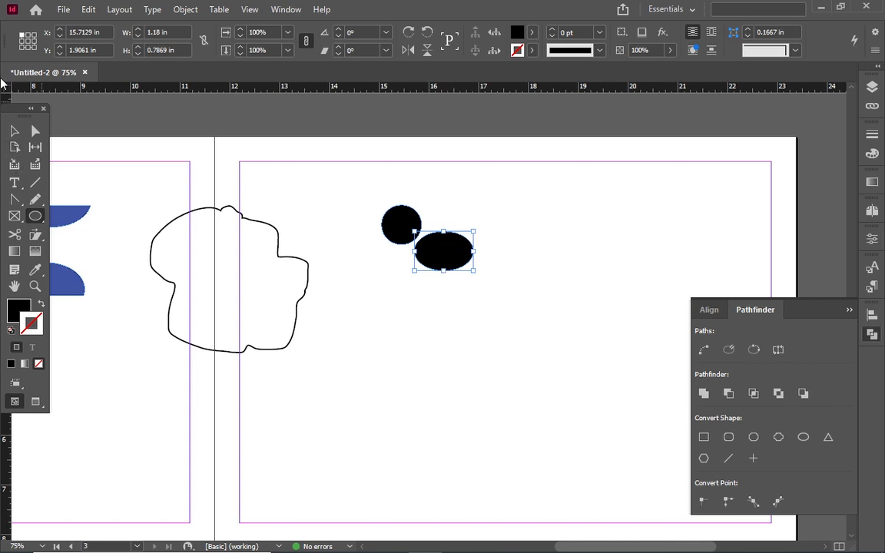
pyautogui.moveTo(455, 265); pyautogui.dragTo(501, 292)
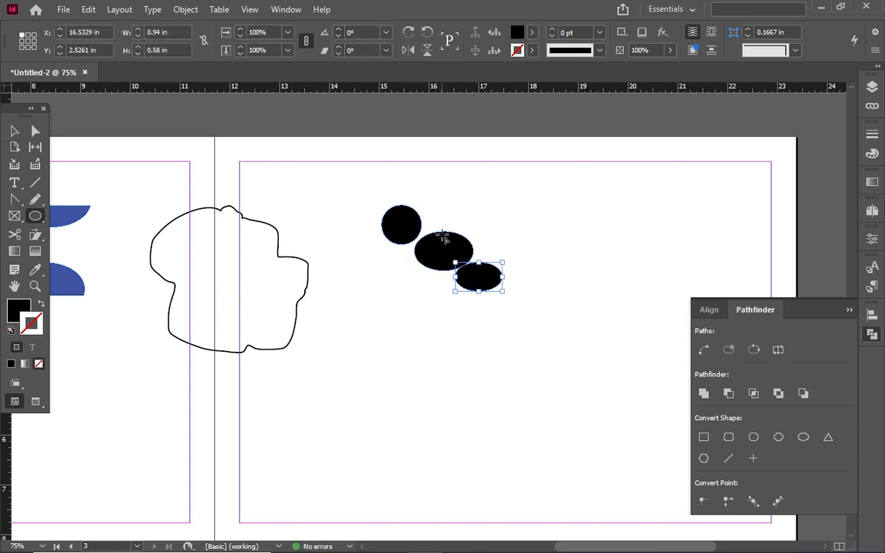
# - Move the two lower ellipses so all three overlap in a chain, placing the smallest at about X 15.84 in, Y 2.13 in
pyautogui.click(14, 131)
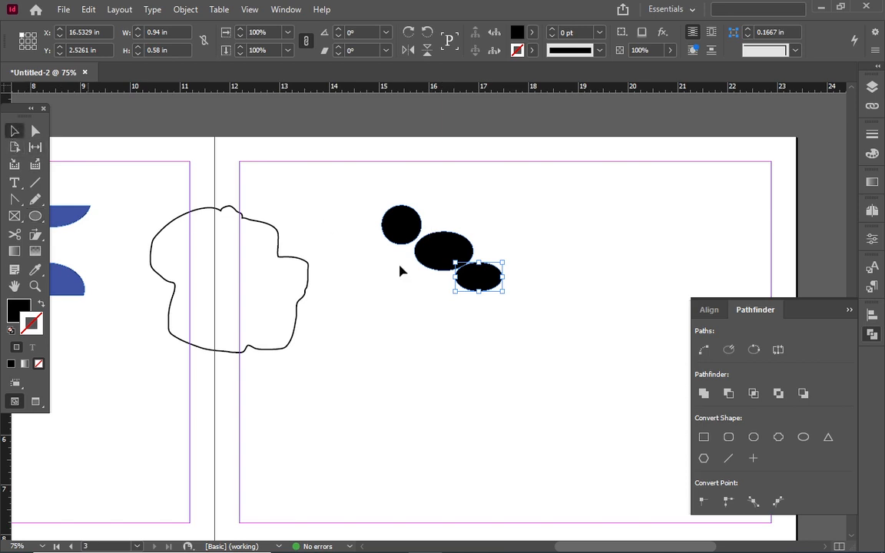
pyautogui.click(435, 248)
pyautogui.moveTo(436, 247); pyautogui.dragTo(408, 236)
pyautogui.moveTo(477, 279); pyautogui.dragTo(443, 269)
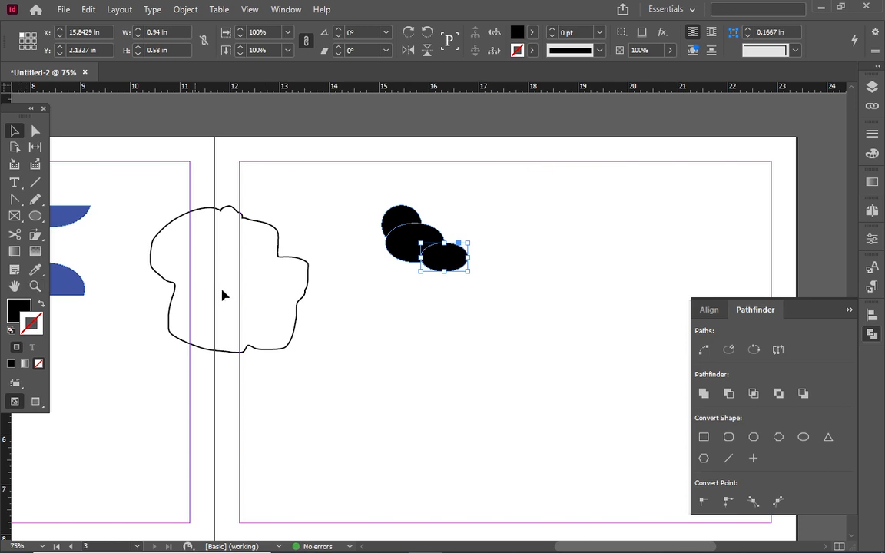
# - Draw two more ellipses above the chain, the upper one about 1.01 by 0.44 in, and move that one to about X 15.45 in, Y 0.83 in
pyautogui.click(35, 216)
pyautogui.moveTo(384, 178); pyautogui.dragTo(472, 171)
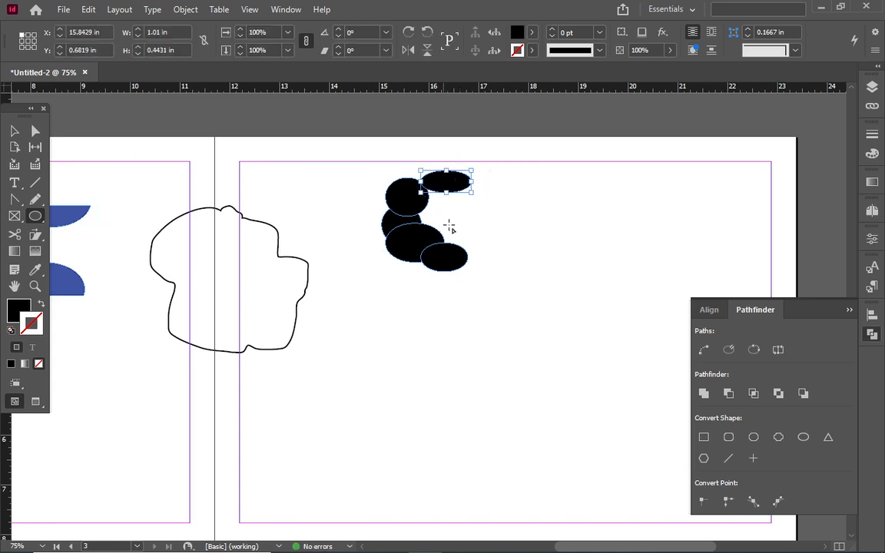
pyautogui.click(14, 131)
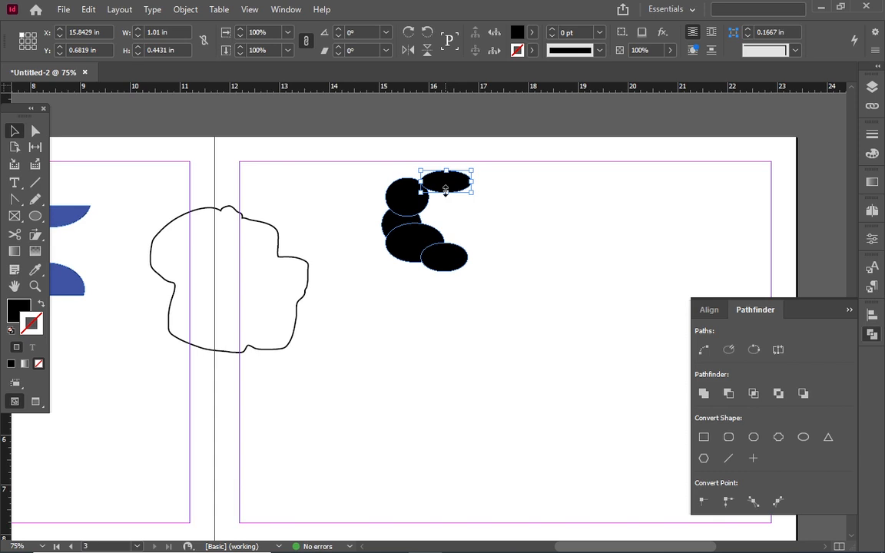
pyautogui.moveTo(446, 189); pyautogui.dragTo(429, 196)
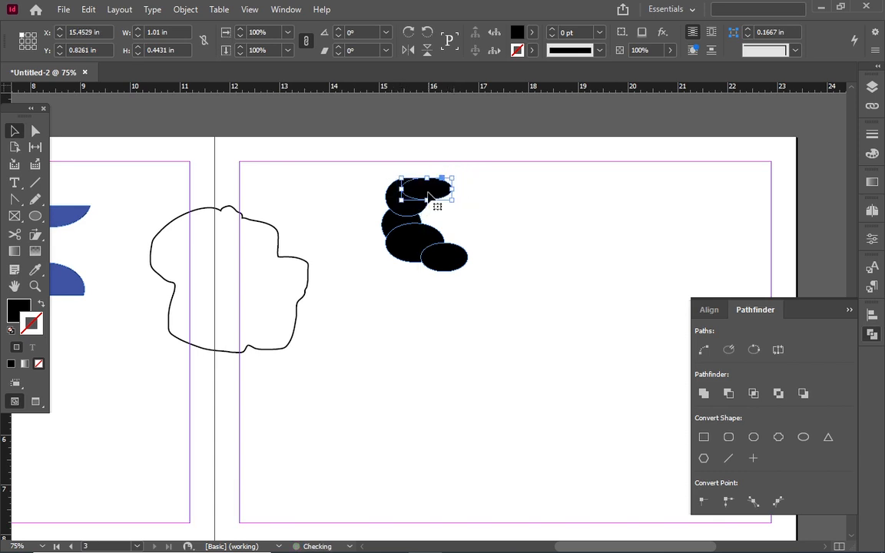
# - Draw more overlapping black ellipses to close the cloud's ring, ending with one about 1.08 by 0.59 in at the lower edge
pyautogui.click(35, 216)
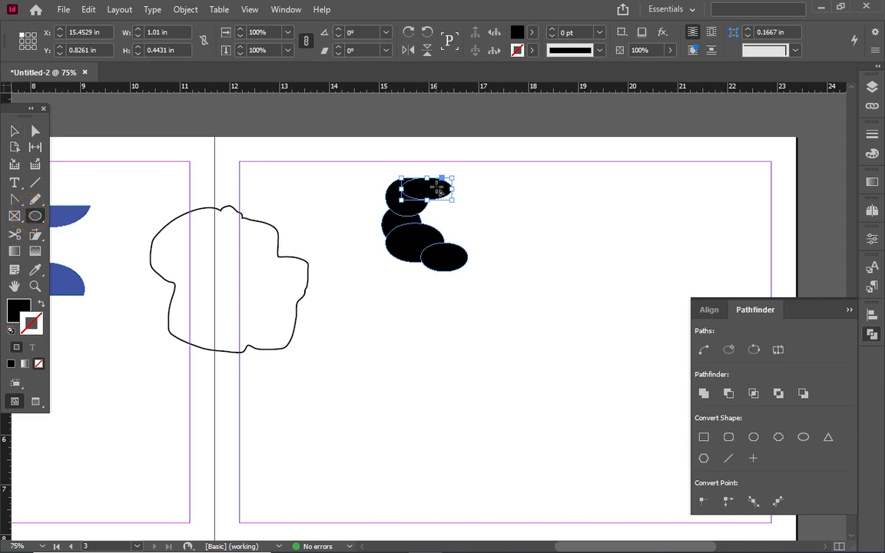
pyautogui.moveTo(439, 182); pyautogui.dragTo(523, 265)
pyautogui.moveTo(448, 252); pyautogui.dragTo(507, 283)
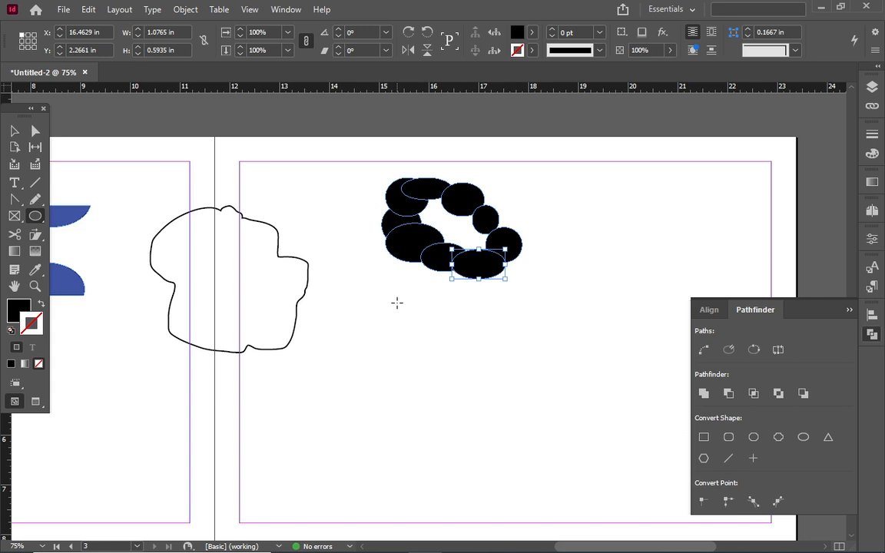
# - Draw a large ellipse over the ring's open centre and enlarge it to about 1.92 by 1.31 in to cover the gap
pyautogui.moveTo(407, 195); pyautogui.dragTo(500, 263)
pyautogui.click(12, 129)
pyautogui.moveTo(492, 202); pyautogui.dragTo(489, 205)
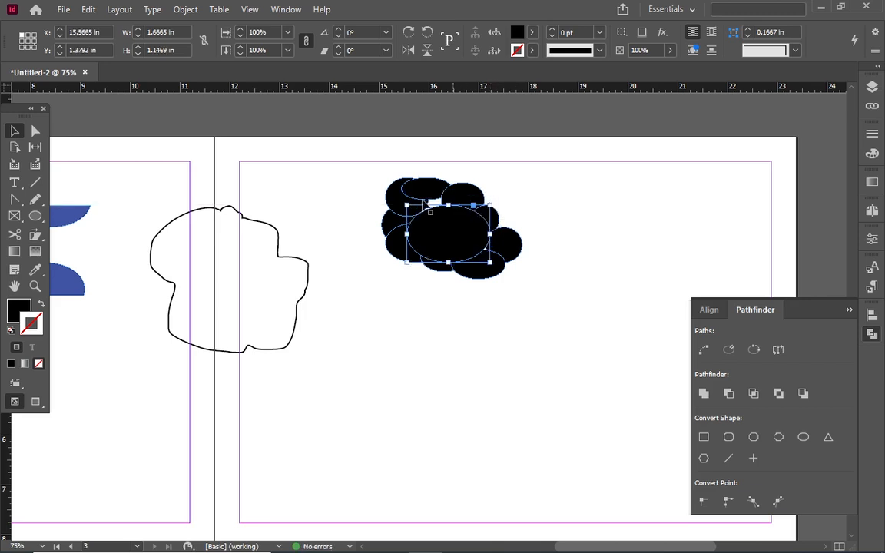
pyautogui.moveTo(407, 206); pyautogui.dragTo(394, 197)
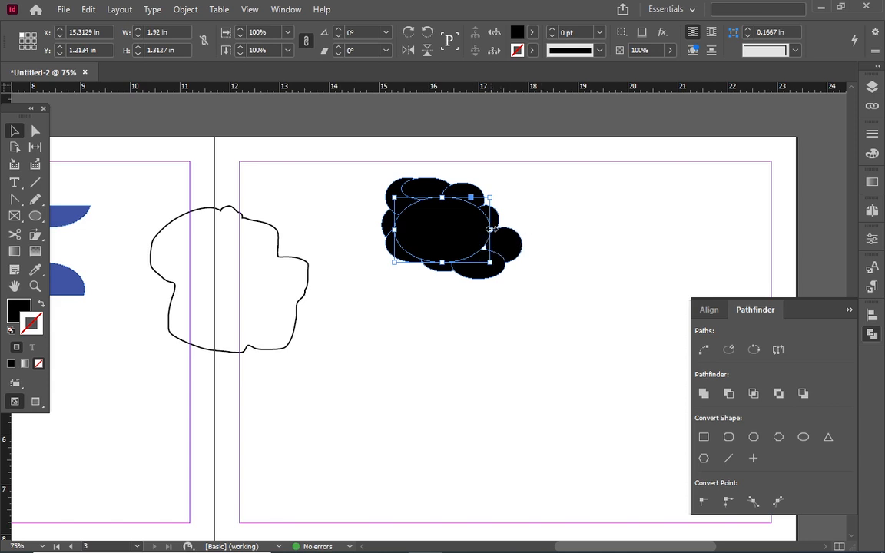
pyautogui.moveTo(491, 229); pyautogui.dragTo(493, 229)
# - Give all the cloud's ellipses no fill and a 2 pt [Black] stroke
pyautogui.moveTo(315, 175); pyautogui.dragTo(547, 295)
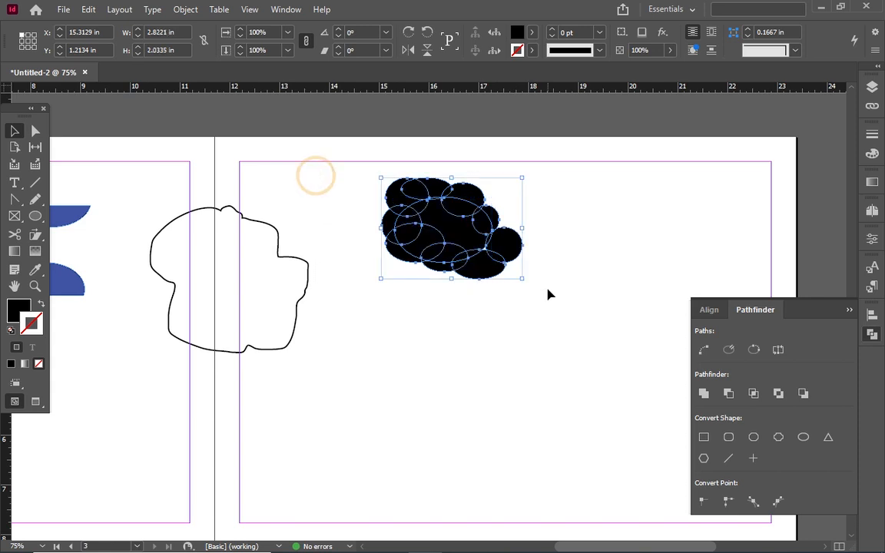
pyautogui.click(531, 32)
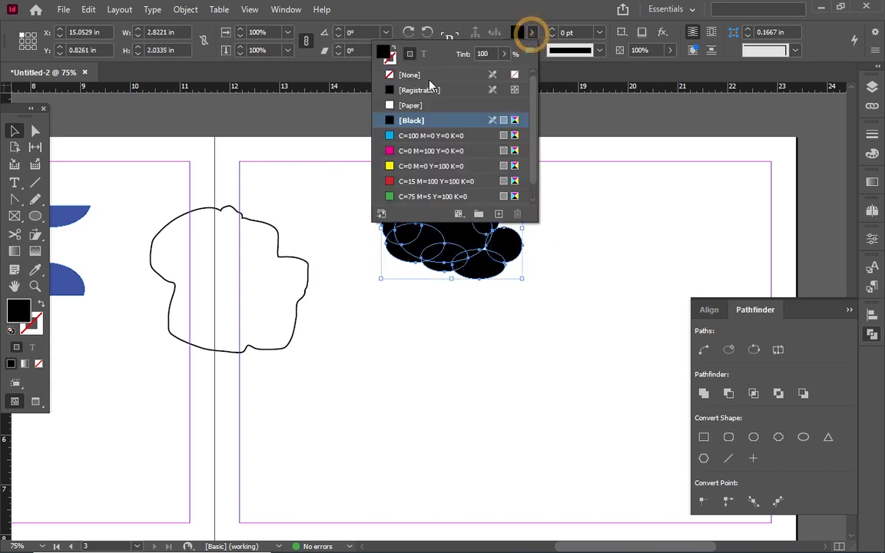
pyautogui.click(420, 75)
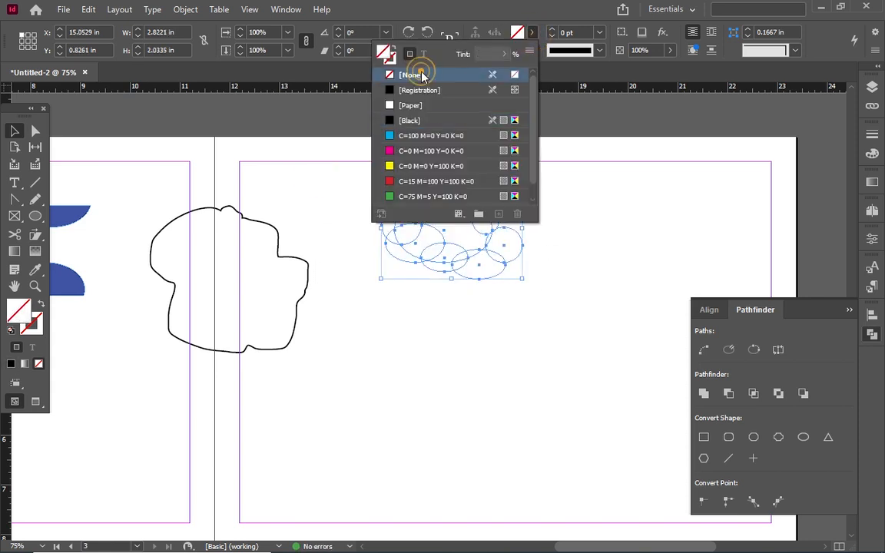
pyautogui.click(535, 32)
pyautogui.click(532, 50)
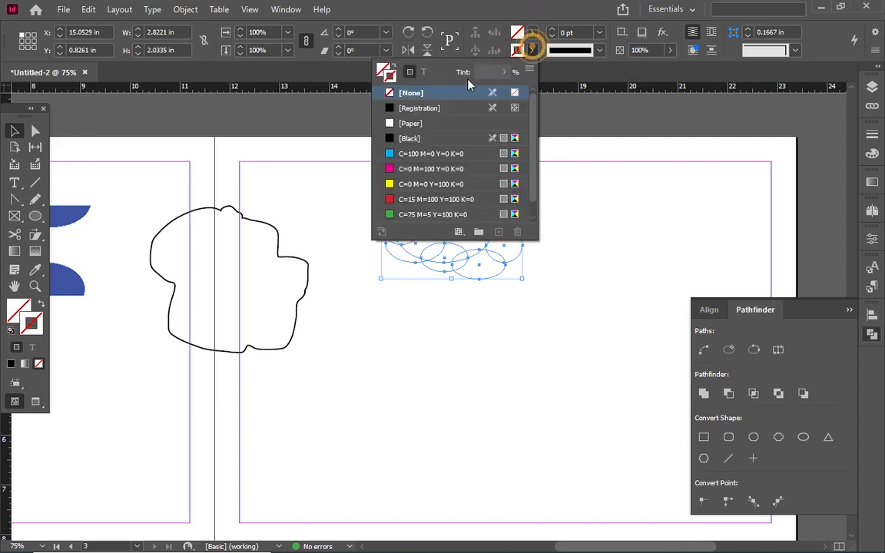
pyautogui.click(412, 139)
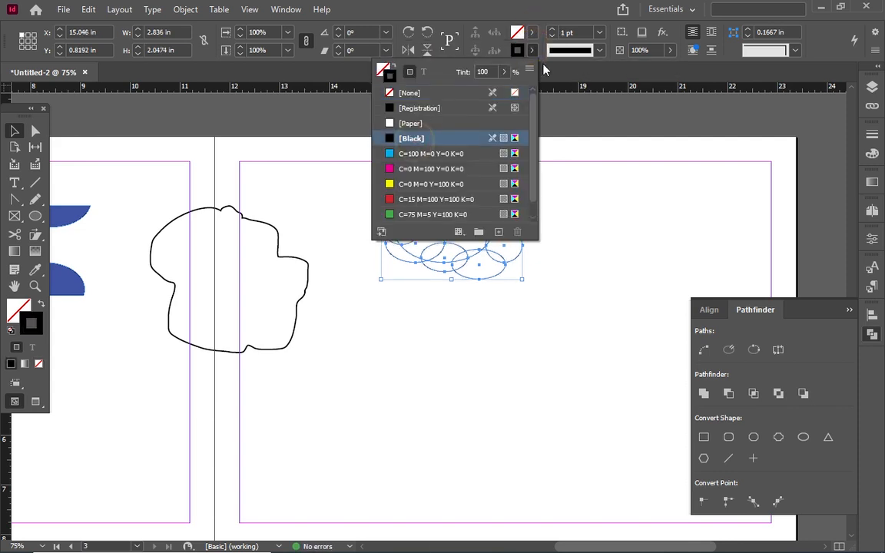
pyautogui.click(552, 29)
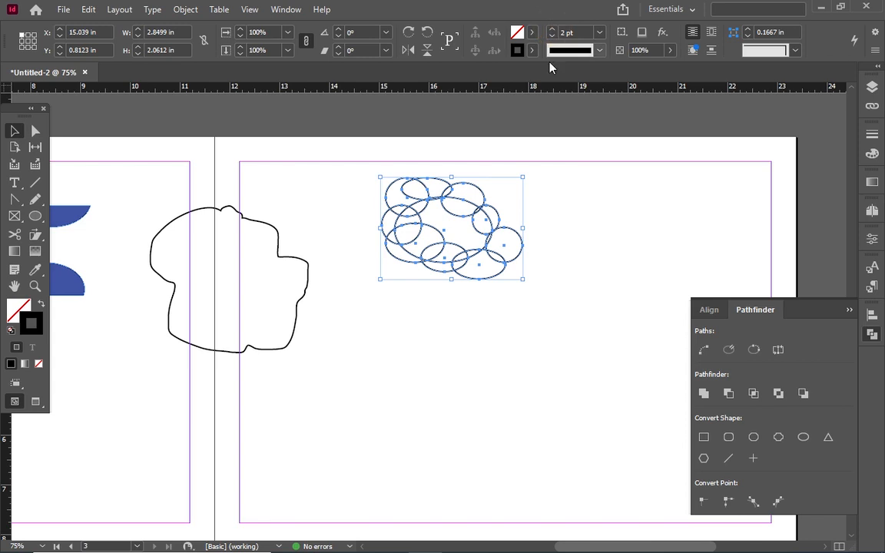
pyautogui.click(566, 167)
pyautogui.hotkey('shift', 'x')
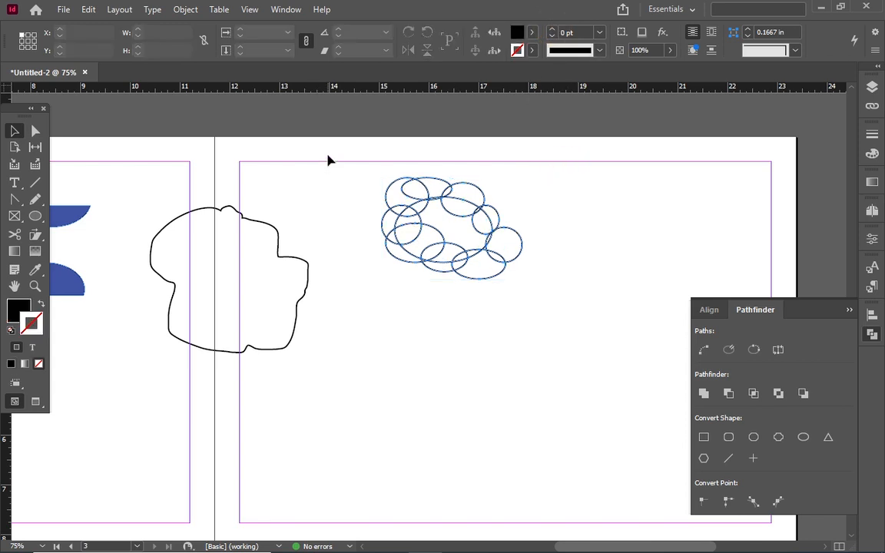
# - Merge all the overlapping ellipses into a single cloud outline with the Pathfinder Add operation
pyautogui.moveTo(328, 153); pyautogui.dragTo(560, 312)
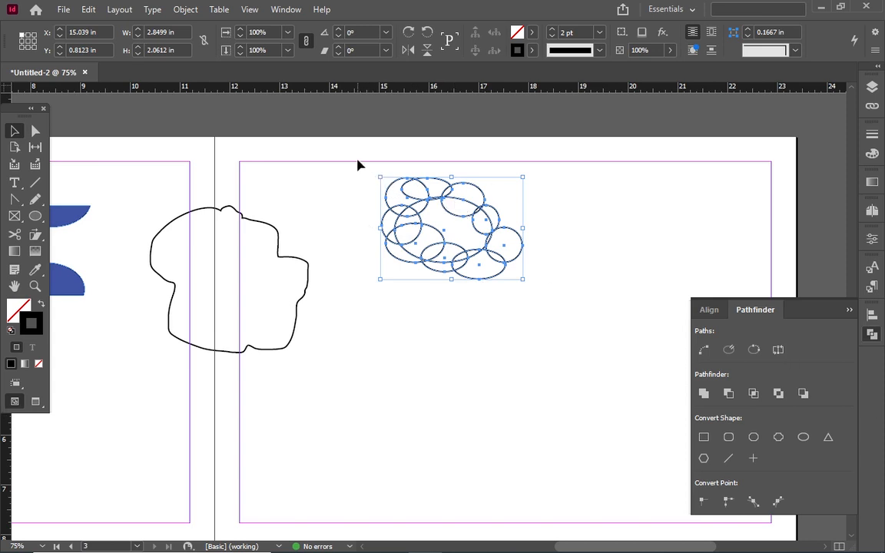
pyautogui.moveTo(358, 162); pyautogui.dragTo(598, 332)
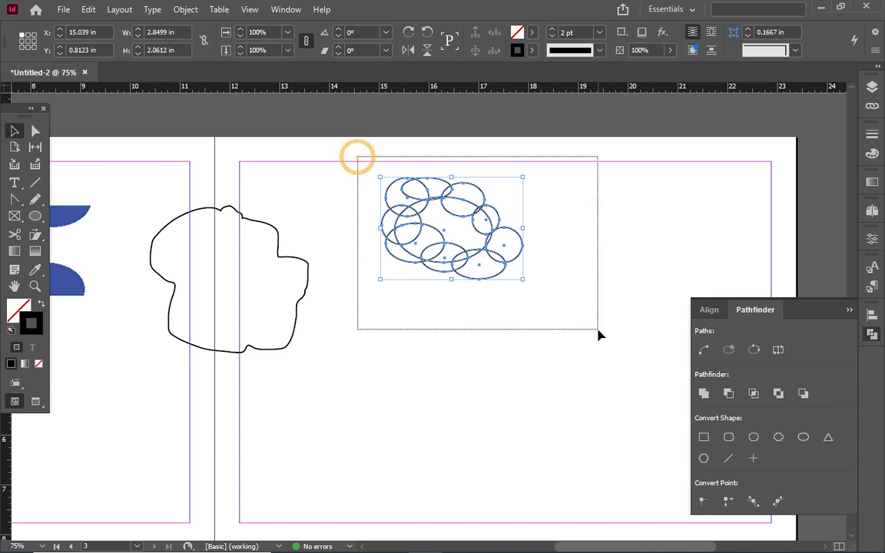
pyautogui.click(612, 267)
pyautogui.moveTo(362, 149); pyautogui.dragTo(567, 326)
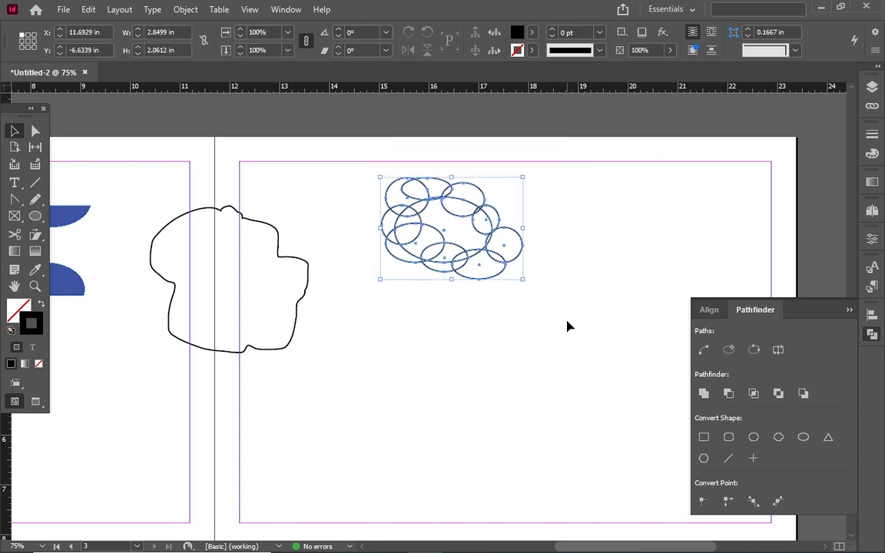
pyautogui.click(703, 392)
pyautogui.click(587, 372)
pyautogui.hotkey('shift', 'x')
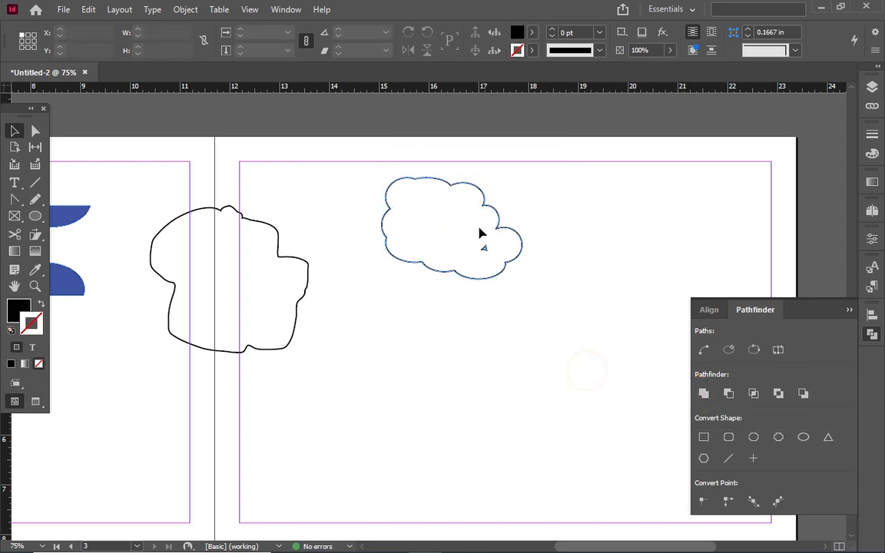
# - Place the cloud at about X 15.13 in, Y 1.77 in and the freehand outline beside it at about X 11.75 in, Y 1.5 in
pyautogui.moveTo(479, 195); pyautogui.dragTo(522, 245)
pyautogui.hotkey('shift', 'x')
pyautogui.moveTo(425, 288); pyautogui.dragTo(474, 428)
pyautogui.hotkey('shift', 'x')
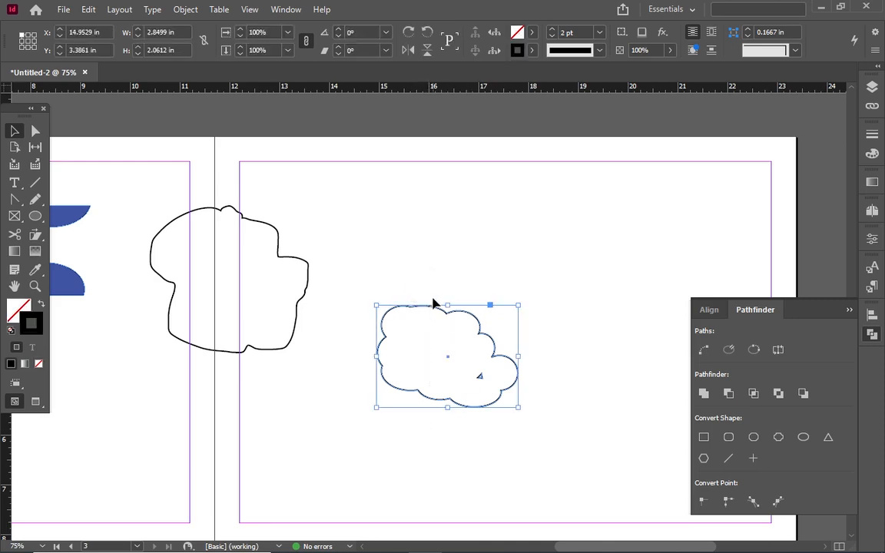
pyautogui.moveTo(434, 309); pyautogui.dragTo(444, 228)
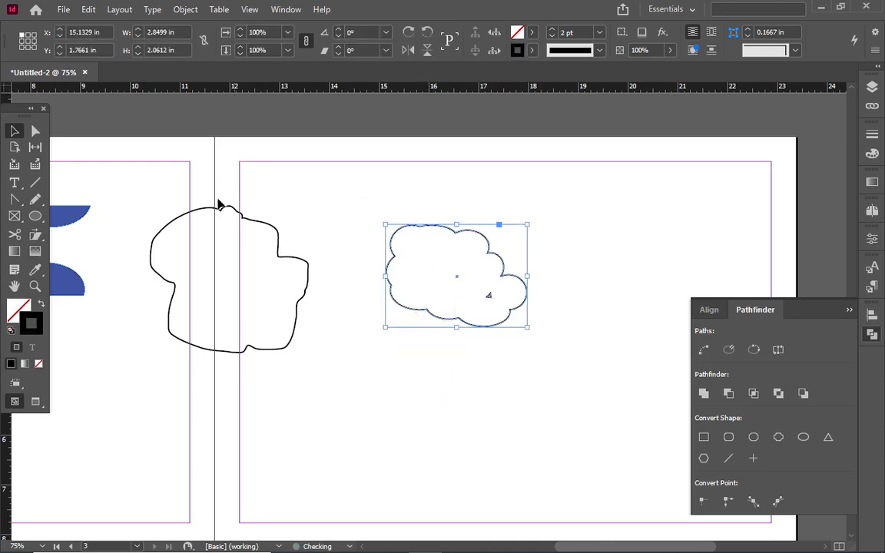
pyautogui.moveTo(233, 213); pyautogui.dragTo(301, 217)
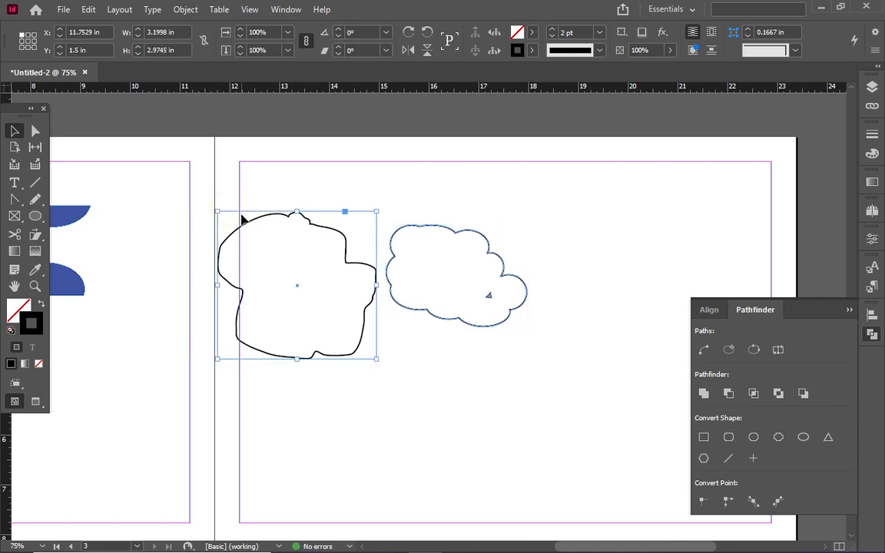
pyautogui.moveTo(363, 181); pyautogui.dragTo(565, 378)
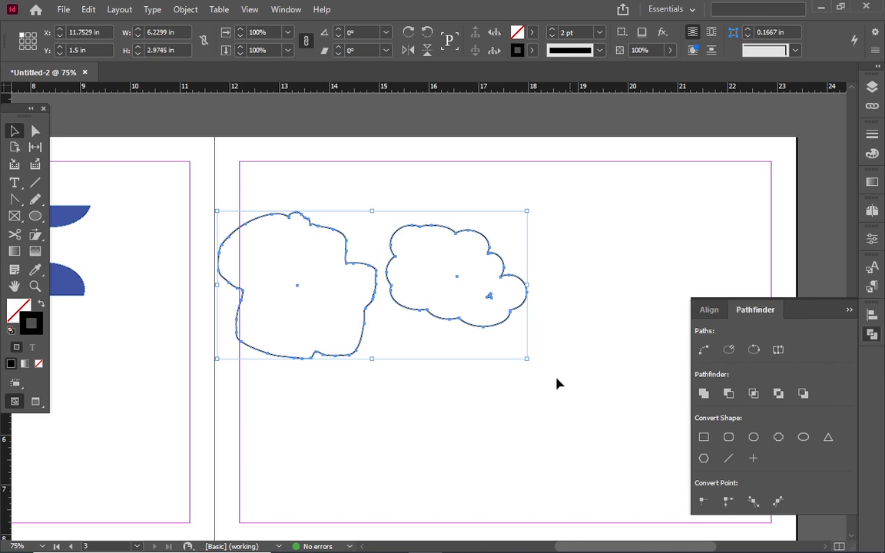
pyautogui.click(521, 412)
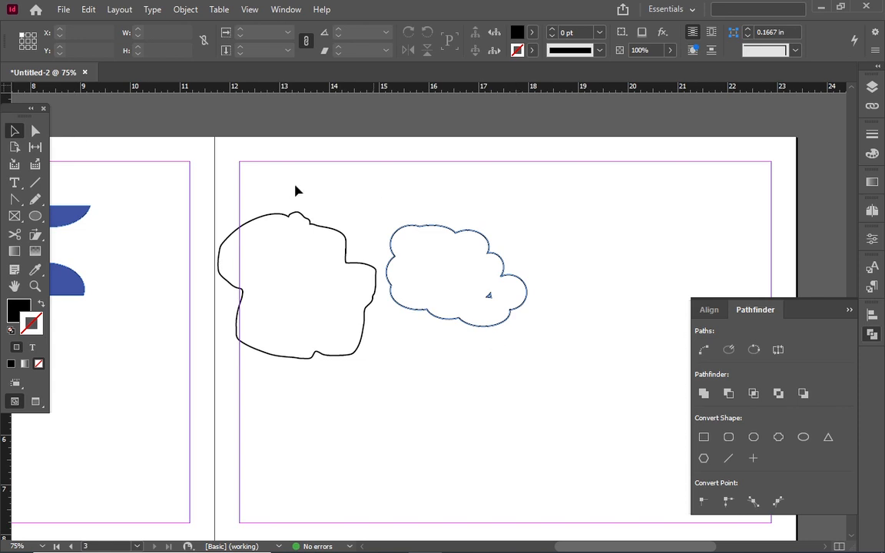
# - Delete the freehand outline and the cloud from page 3
pyautogui.scroll(-2, 320, 321)
pyautogui.hotkey('ctrl', 'a')
pyautogui.press('Delete')
pyautogui.scroll(3, 439, 186)
pyautogui.scroll(-1, 439, 186)
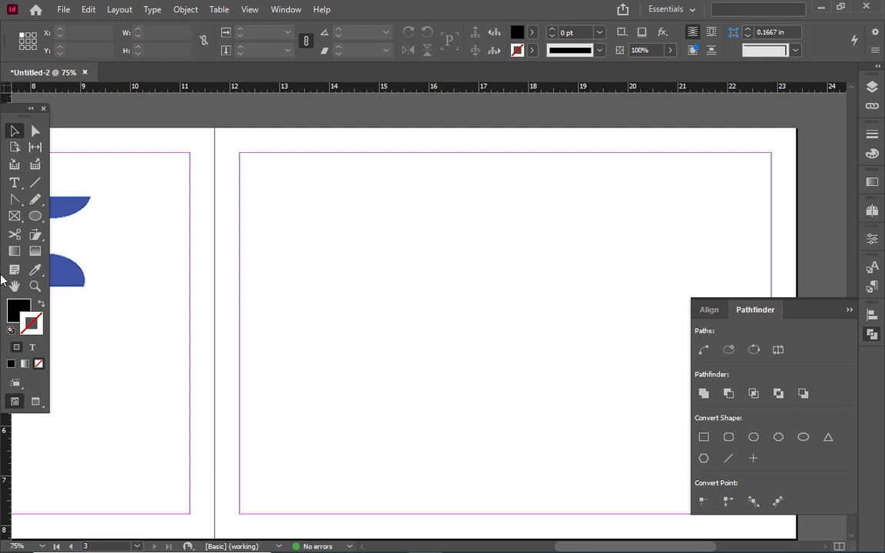
# - Draw a rectangle about 3.36 by 3.2 in on page 3 and fill it with green 23f839
pyautogui.moveTo(36, 218); pyautogui.dragTo(49, 205)
pyautogui.moveTo(253, 218); pyautogui.dragTo(421, 378)
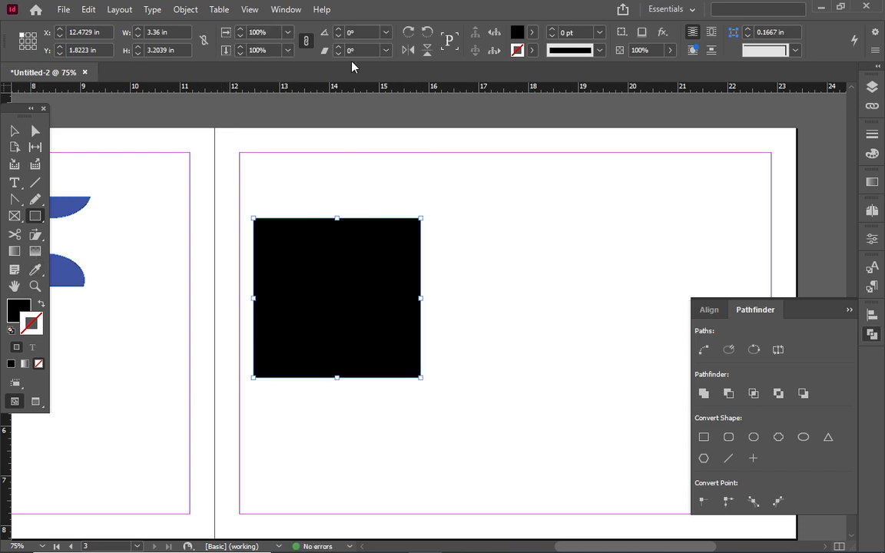
pyautogui.doubleClick(516, 34)
pyautogui.click(83, 340)
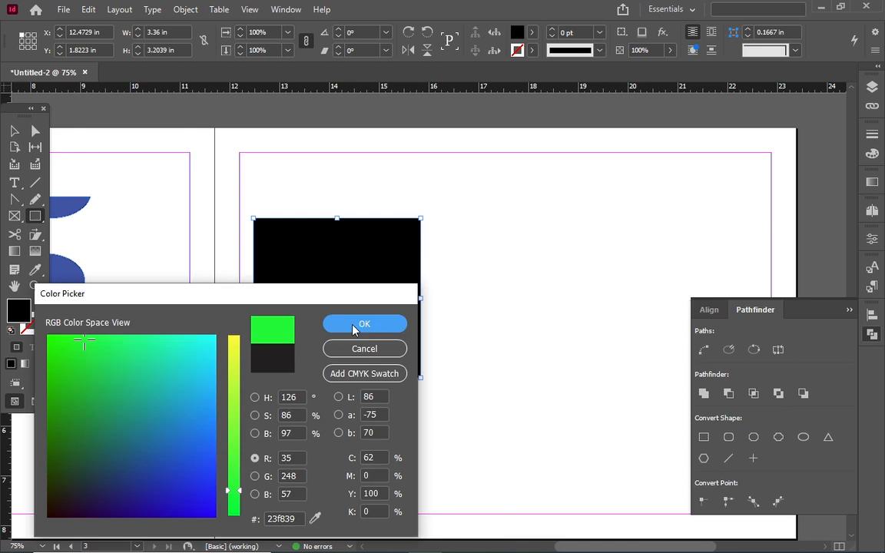
pyautogui.click(354, 327)
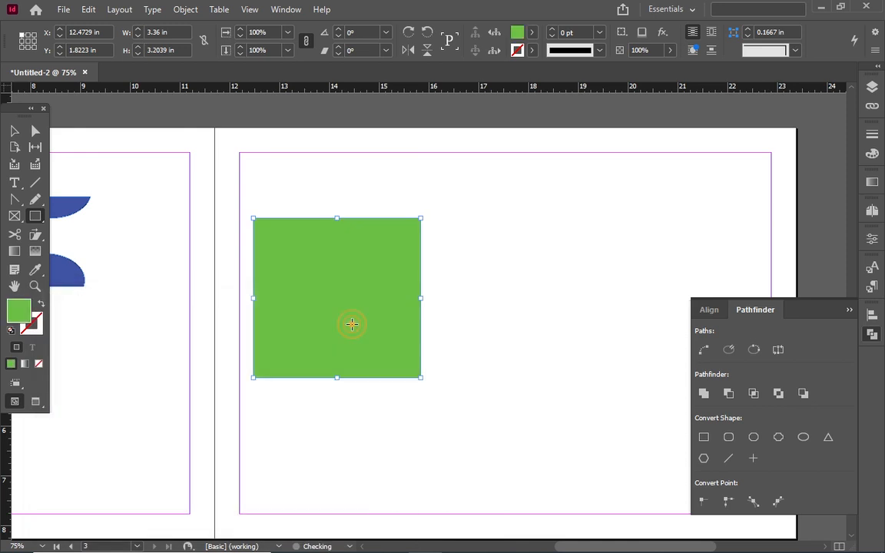
# - Give the green rectangle a 3 pt stroke in the [Registration] swatch
pyautogui.click(532, 50)
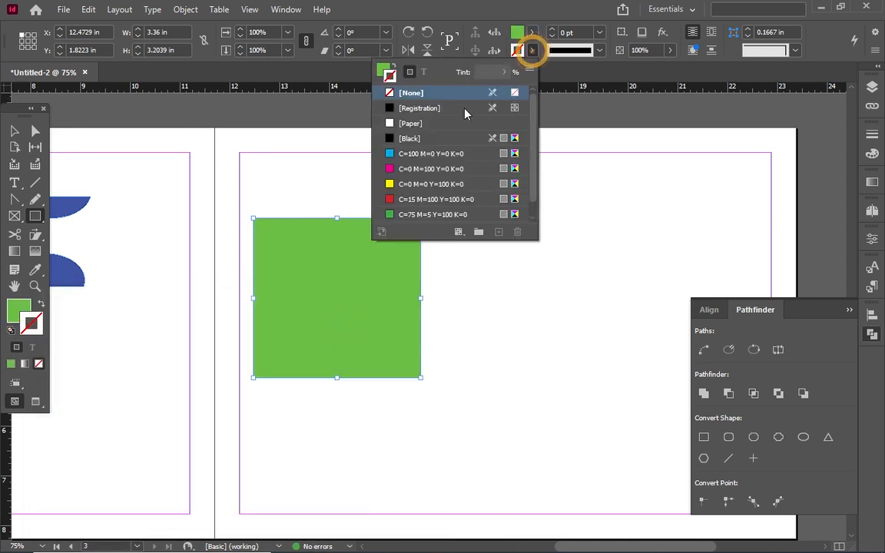
pyautogui.click(409, 138)
pyautogui.click(554, 28)
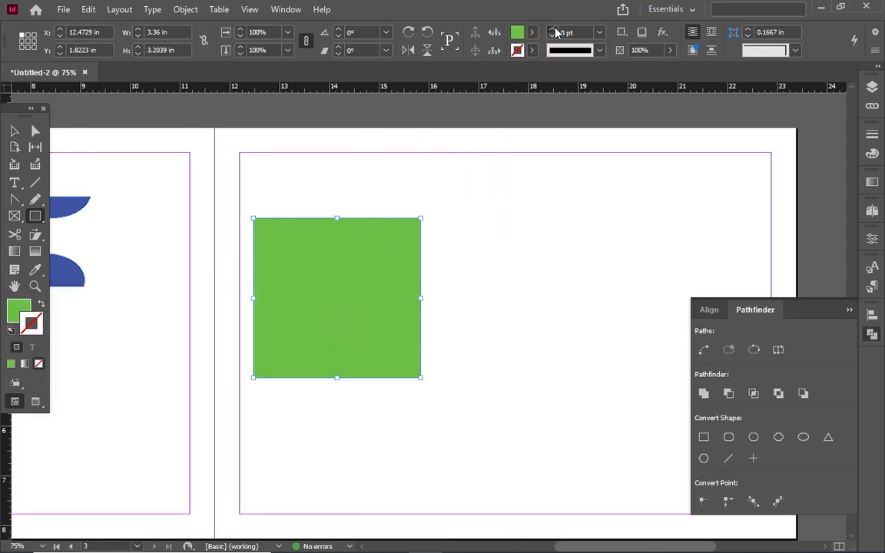
pyautogui.click(555, 32)
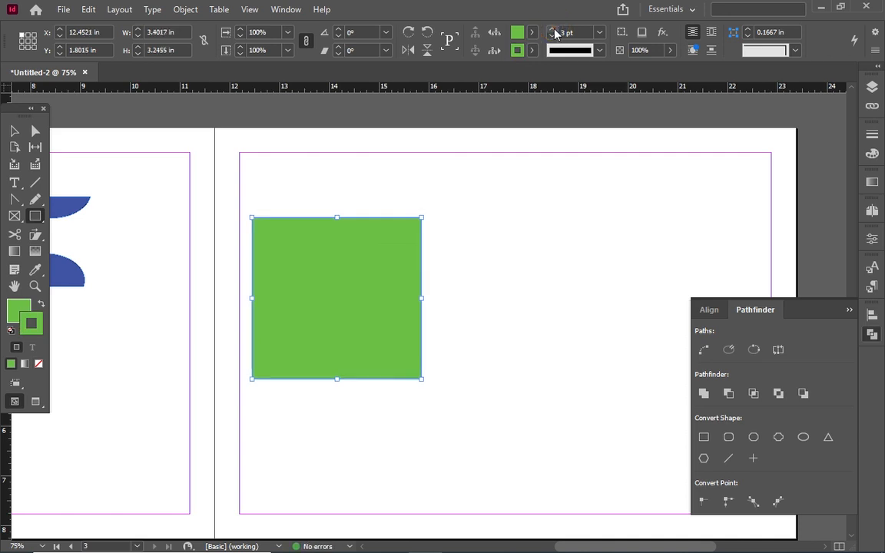
pyautogui.click(532, 50)
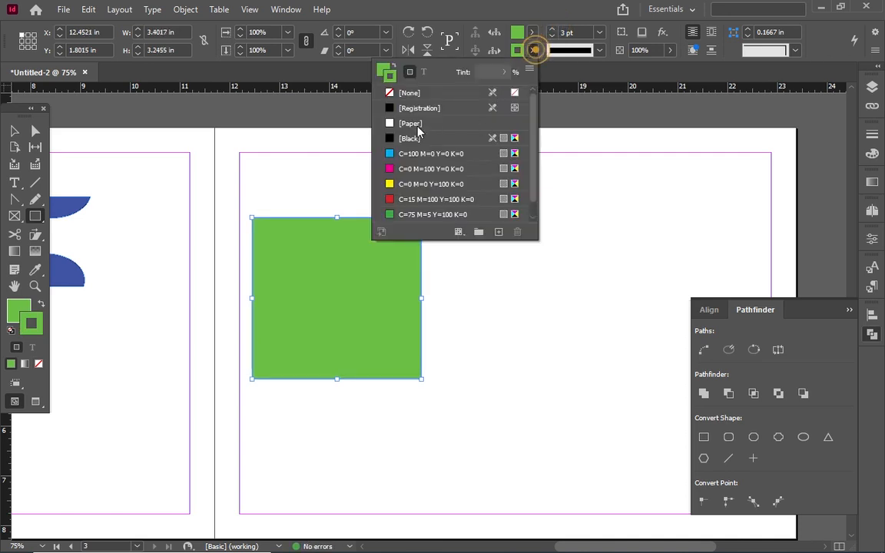
pyautogui.click(412, 109)
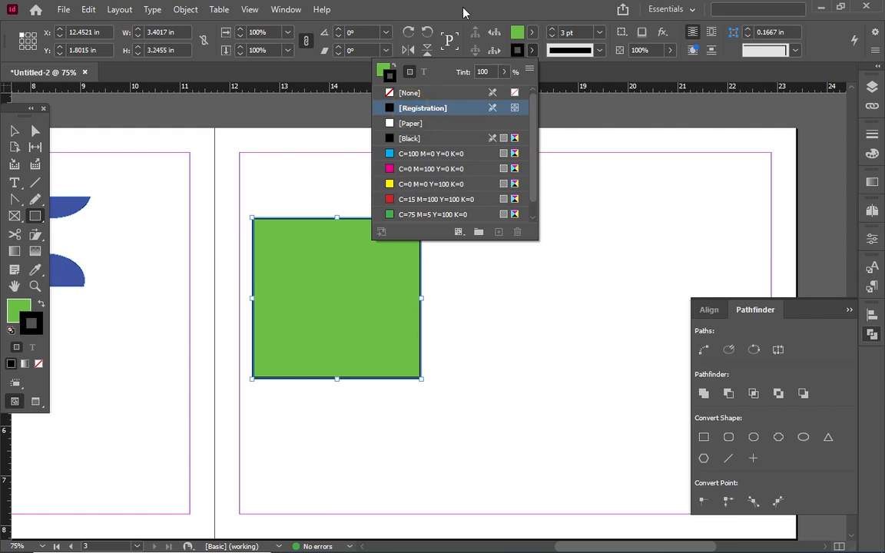
pyautogui.click(15, 131)
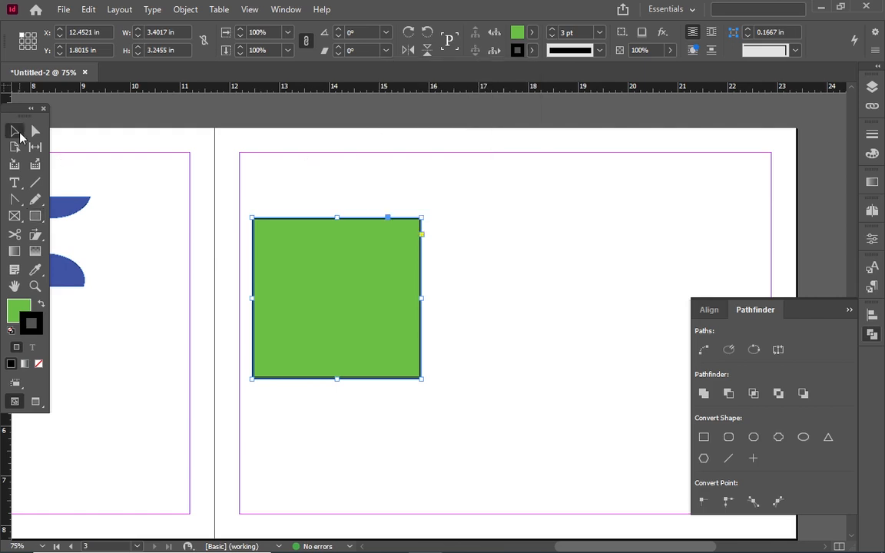
pyautogui.click(349, 177)
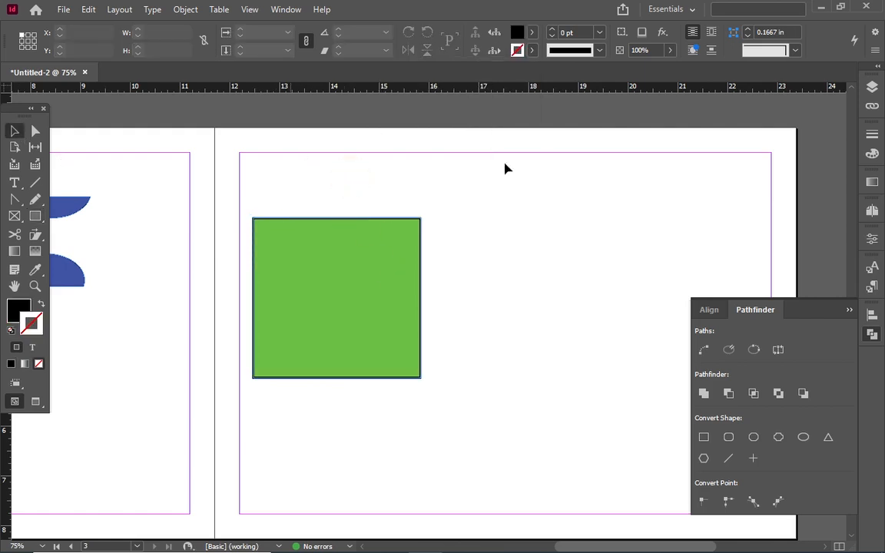
# - Cut the green rectangle with the Scissors tool near the middle of its top edge and on its right edge, separating the upper-right corner
pyautogui.moveTo(268, 190); pyautogui.dragTo(450, 421)
pyautogui.click(448, 416)
pyautogui.moveTo(253, 183); pyautogui.dragTo(526, 360)
pyautogui.click(15, 235)
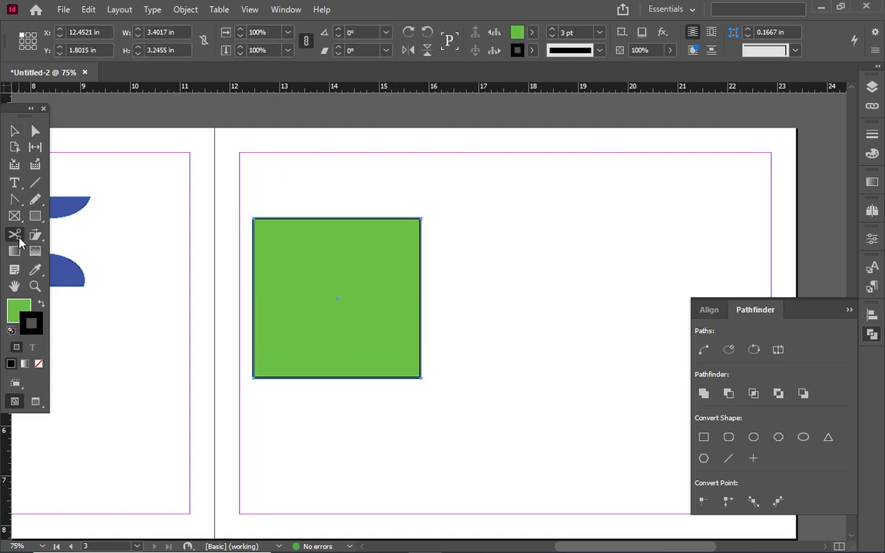
pyautogui.click(340, 218)
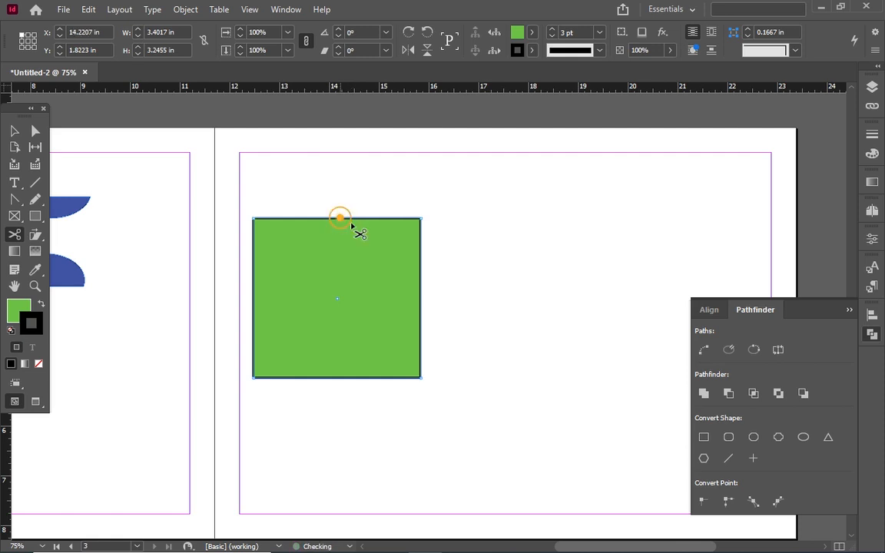
pyautogui.click(419, 275)
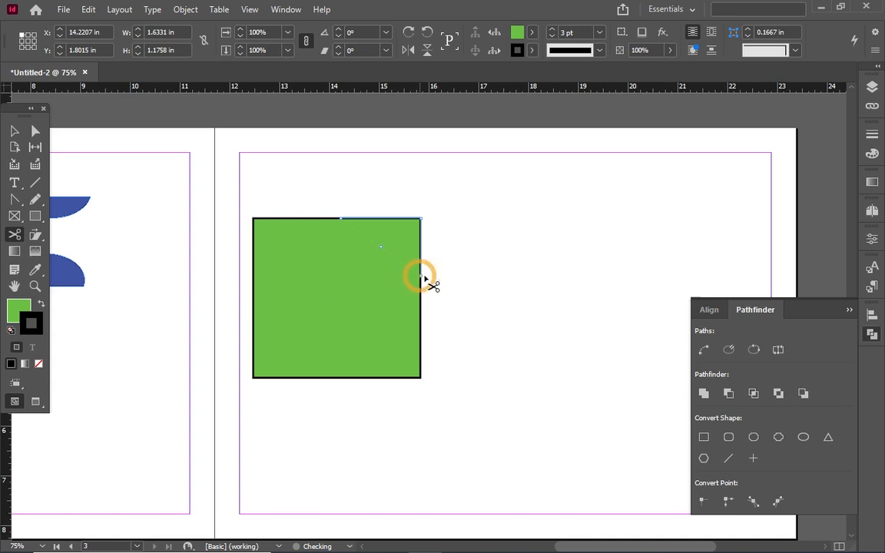
pyautogui.click(15, 130)
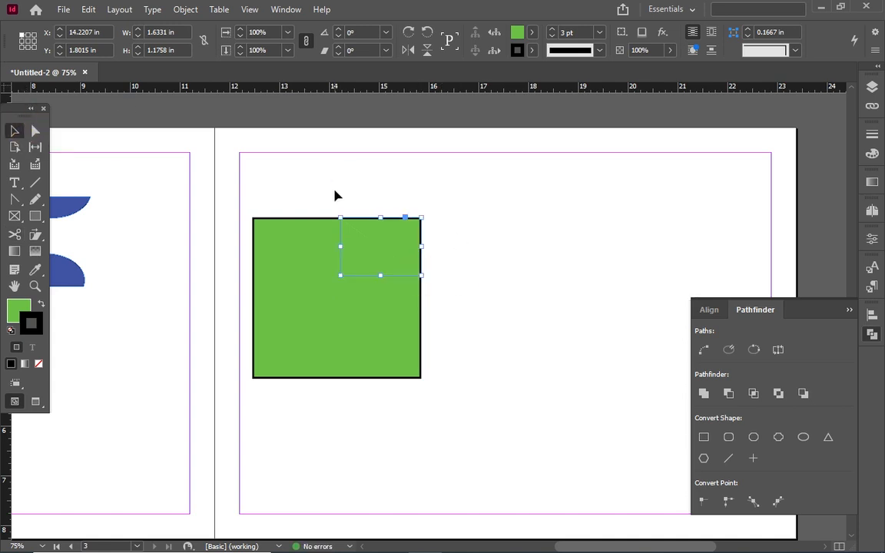
# - Move the cut corner piece away from the green shape and close the open paths of both pieces
pyautogui.moveTo(396, 243); pyautogui.dragTo(421, 241)
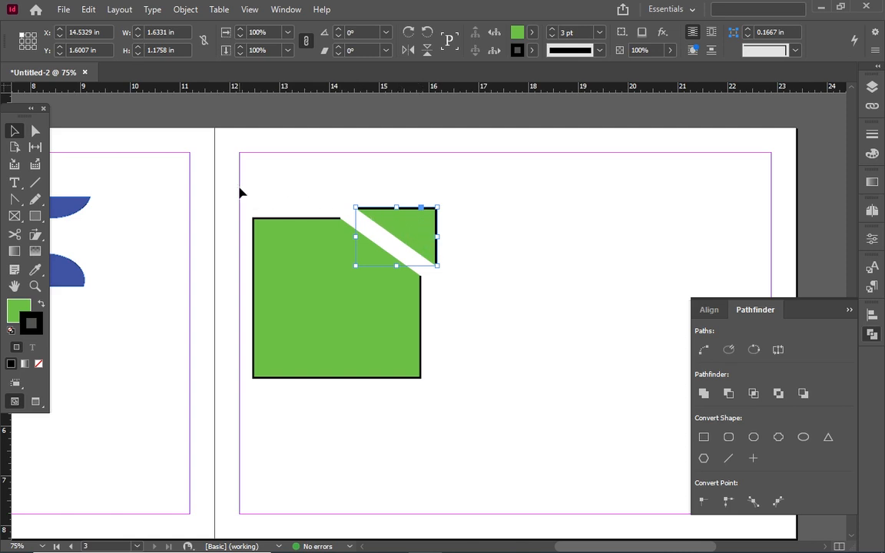
pyautogui.moveTo(235, 193); pyautogui.dragTo(454, 371)
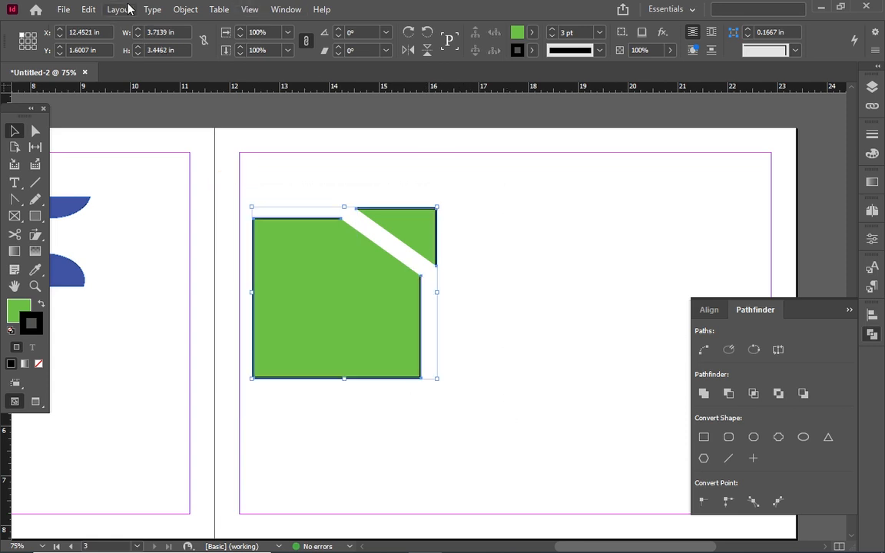
pyautogui.click(184, 10)
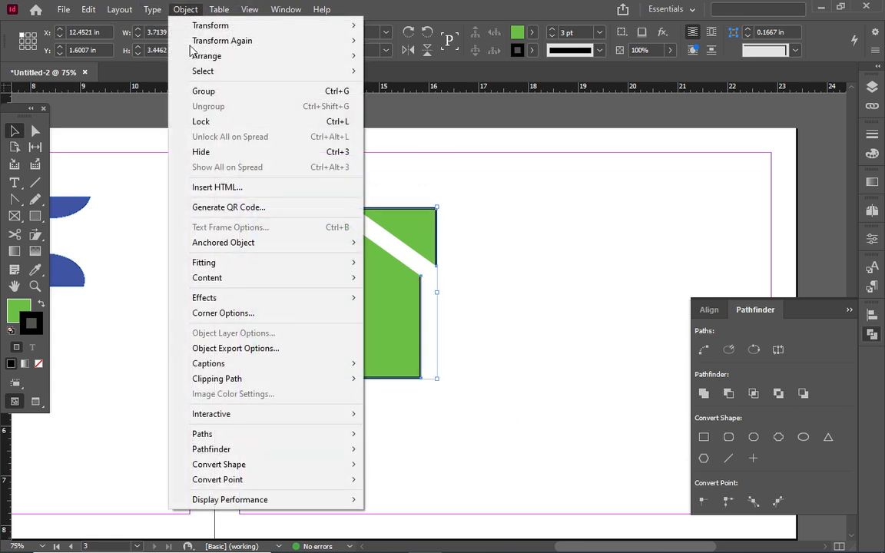
pyautogui.moveTo(278, 444)
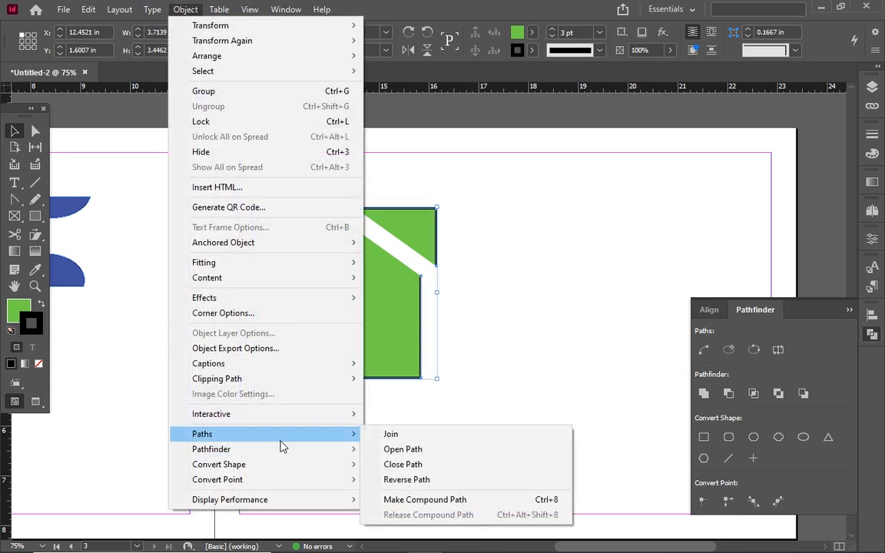
pyautogui.click(401, 465)
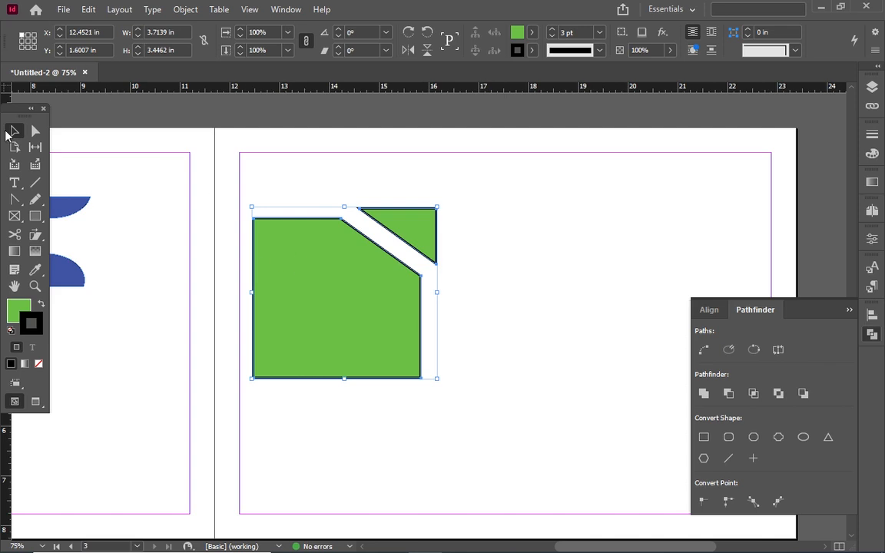
# - Cut the green shape with the Scissors tool on its left and bottom edges and move the lower-left corner piece away
pyautogui.click(14, 234)
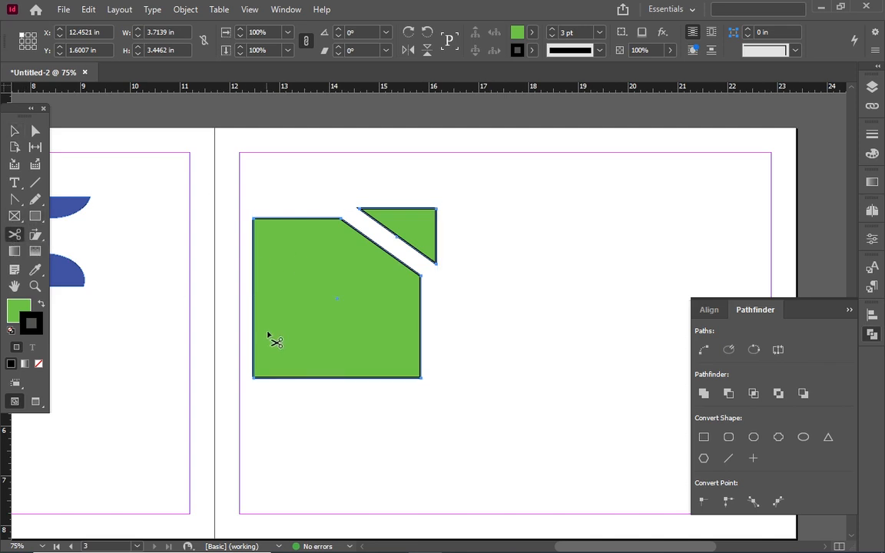
pyautogui.click(254, 313)
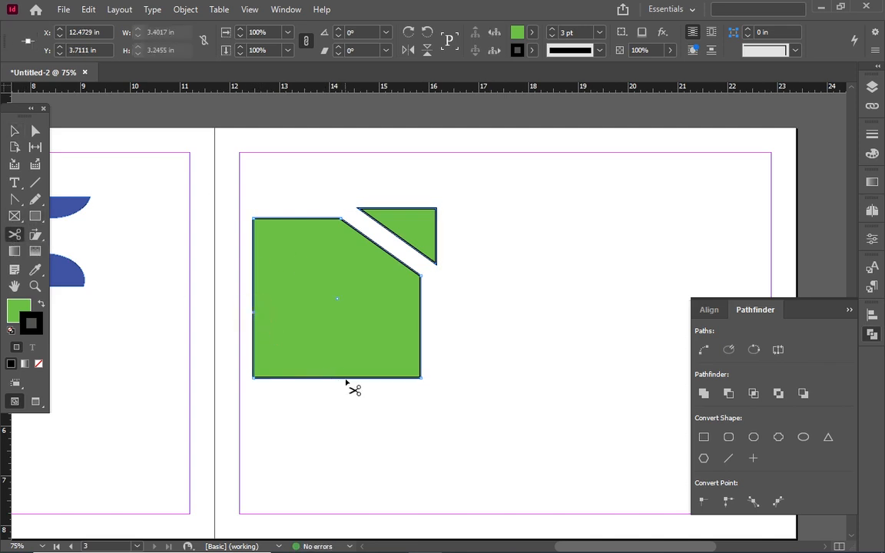
pyautogui.click(346, 378)
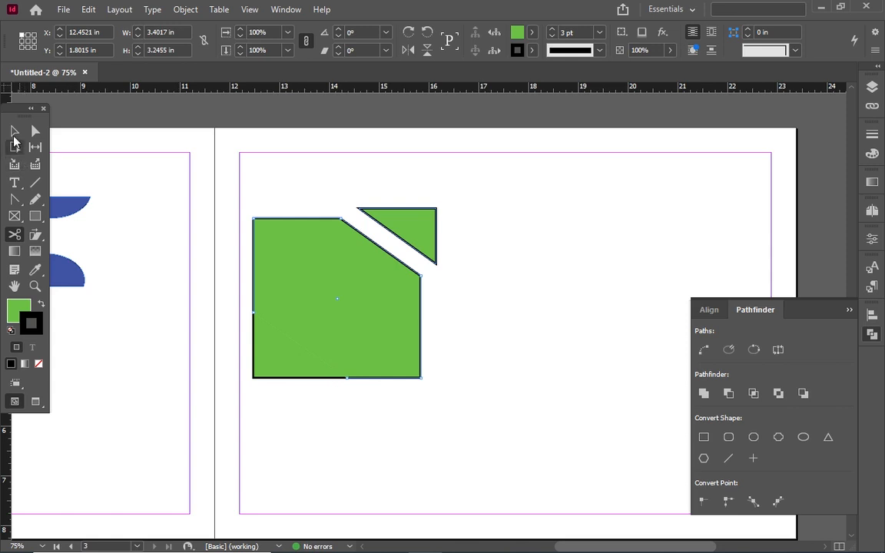
pyautogui.click(14, 131)
pyautogui.moveTo(269, 344); pyautogui.dragTo(271, 381)
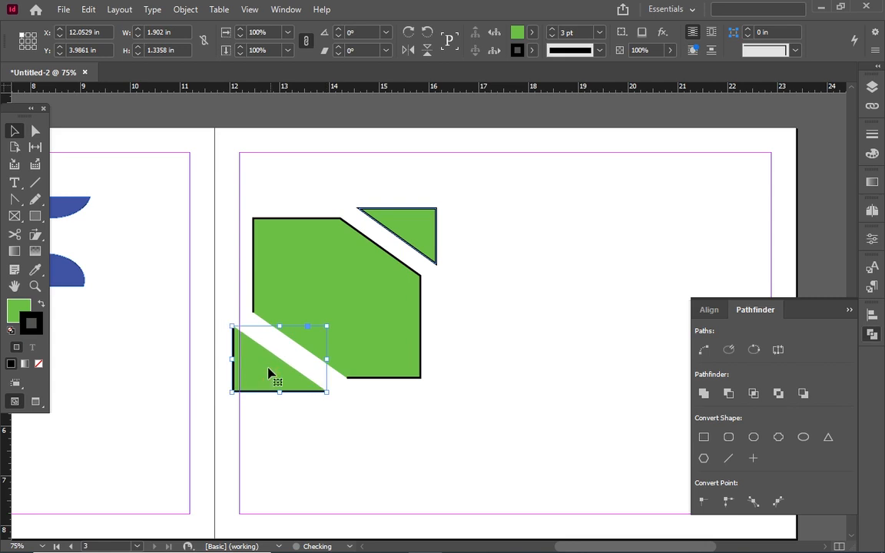
pyautogui.scroll(-1, 218, 151)
pyautogui.moveTo(219, 150); pyautogui.dragTo(518, 391)
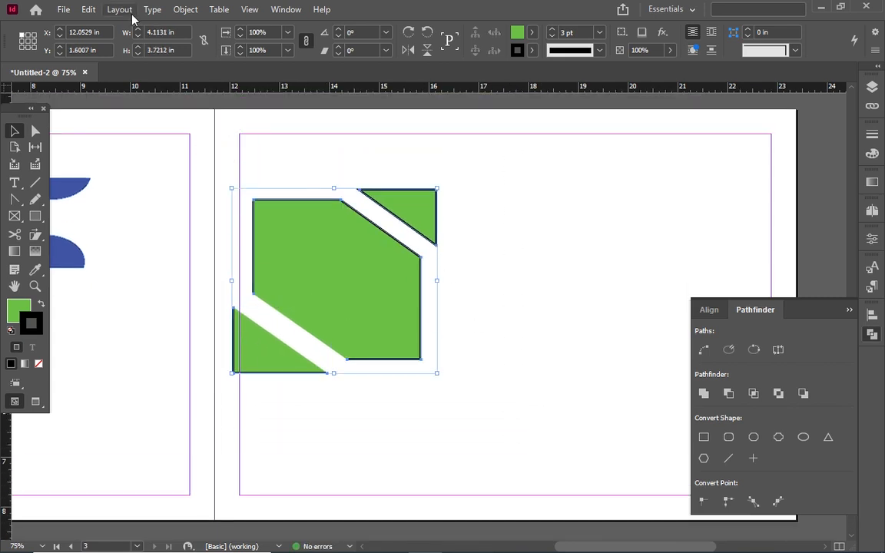
pyautogui.click(430, 222)
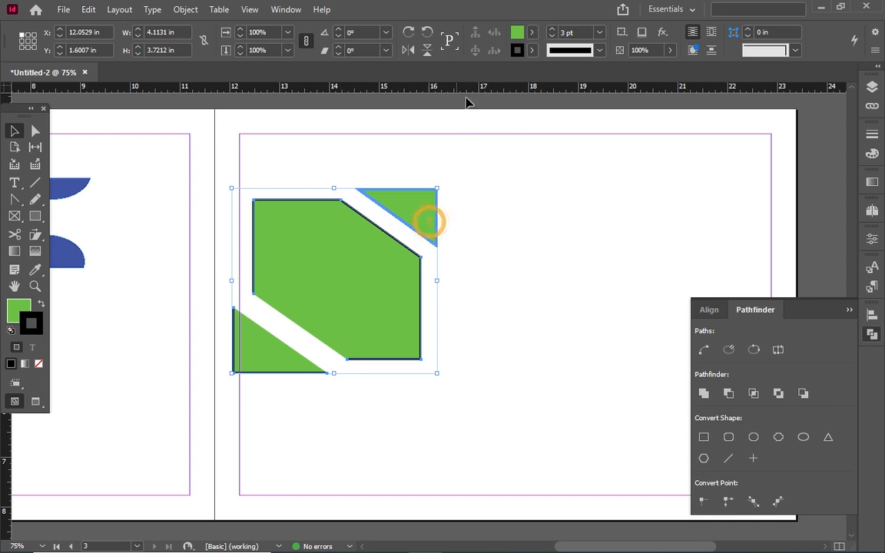
pyautogui.moveTo(193, 130); pyautogui.dragTo(478, 374)
pyautogui.scroll(-1, 429, 225)
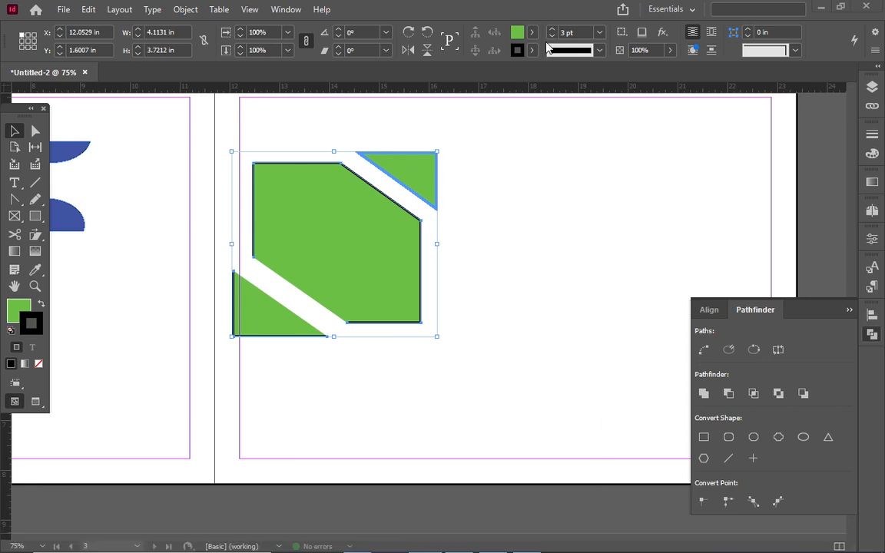
# - Draw a circle about 3.62 in across on page 3, to the right of the green pieces
pyautogui.moveTo(627, 550); pyautogui.dragTo(660, 550)
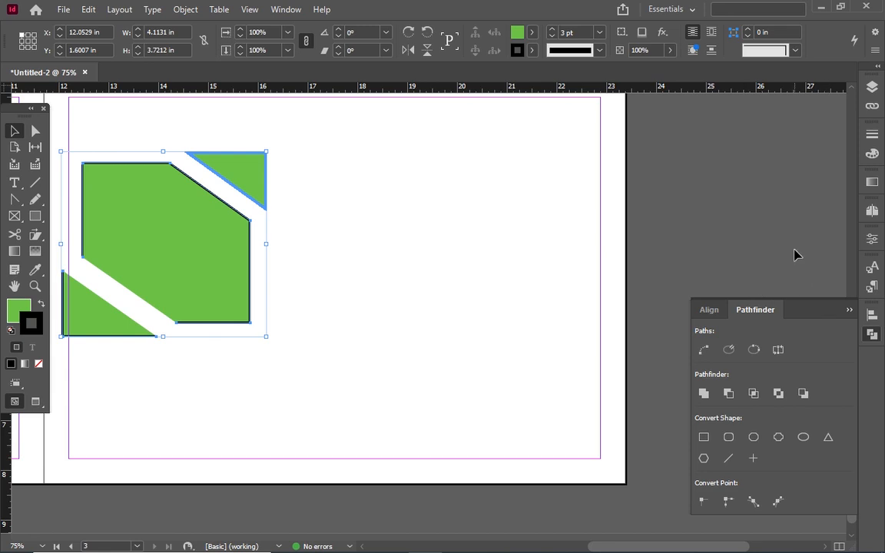
pyautogui.click(348, 242)
pyautogui.scroll(1, 348, 242)
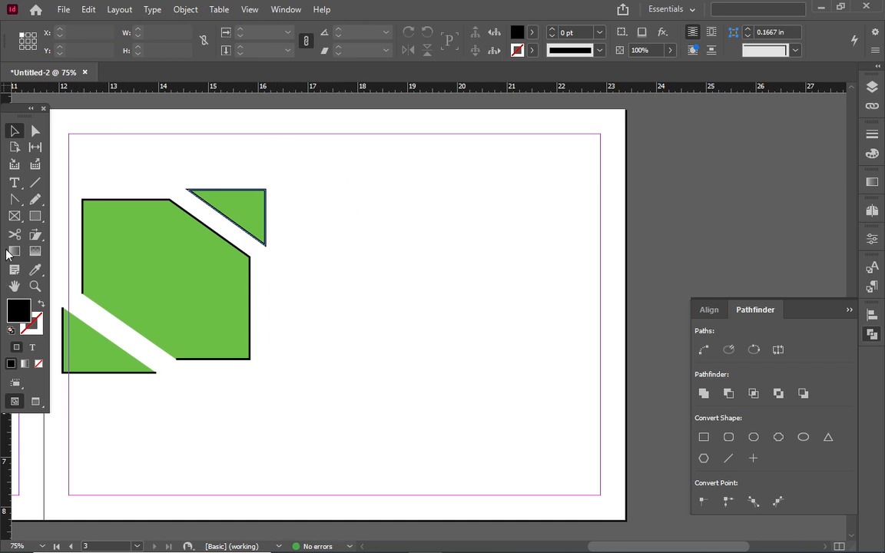
pyautogui.click(35, 216)
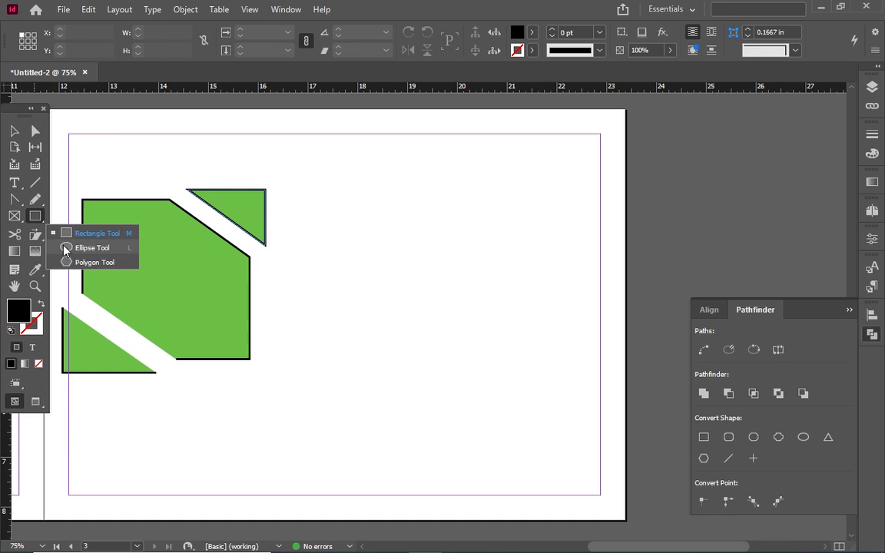
pyautogui.click(64, 248)
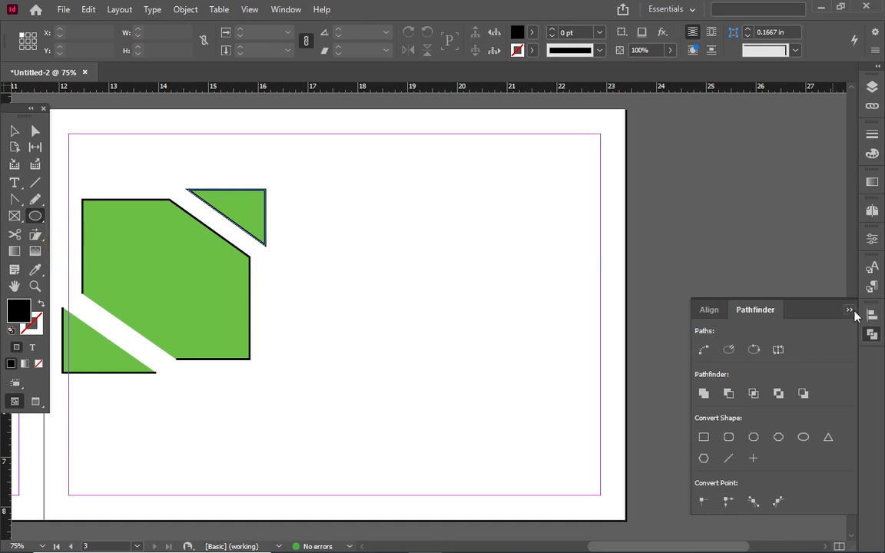
pyautogui.click(851, 310)
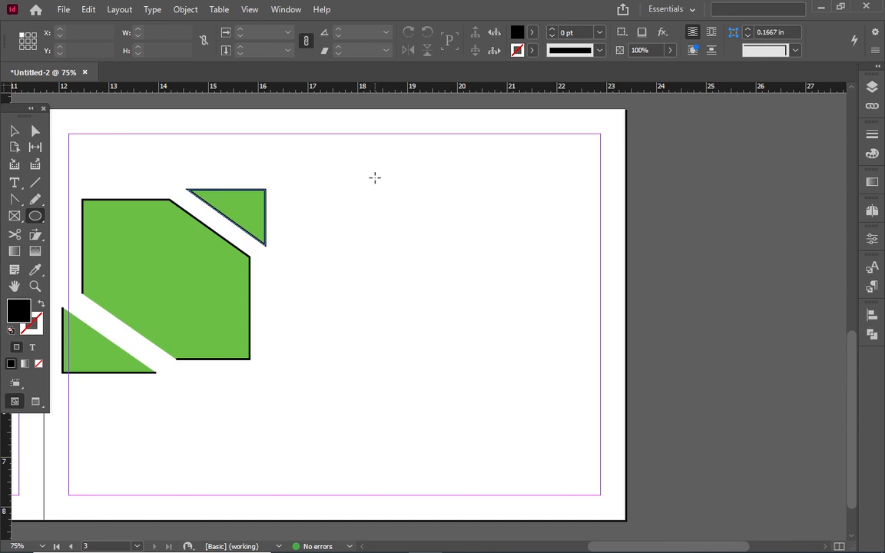
pyautogui.moveTo(389, 217); pyautogui.dragTo(609, 396)
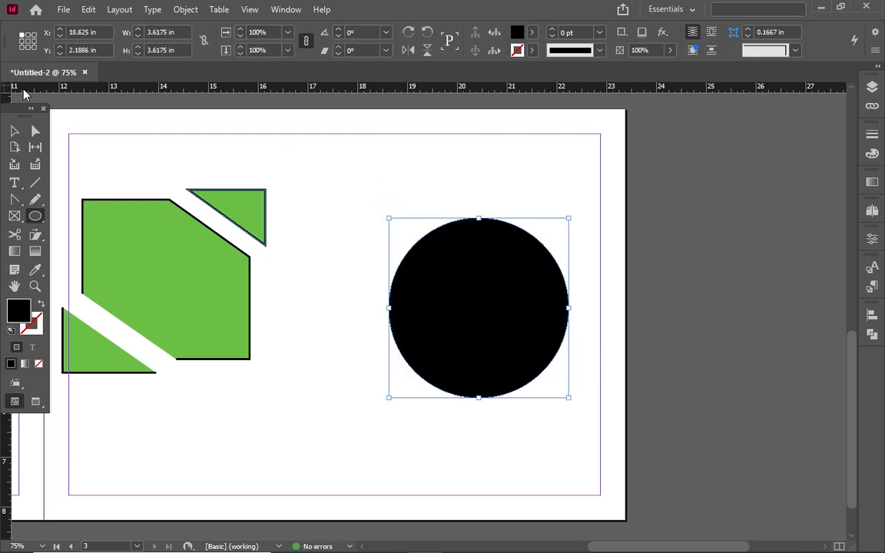
# - Fill the circle with blue 2300e9 and move it slightly left and up
pyautogui.click(13, 131)
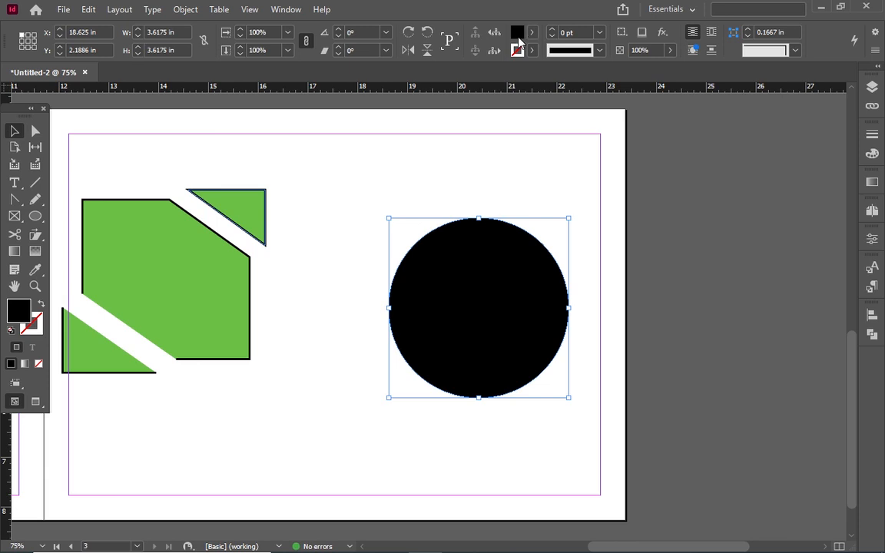
pyautogui.doubleClick(519, 42)
pyautogui.moveTo(146, 372); pyautogui.dragTo(201, 523)
pyautogui.click(377, 326)
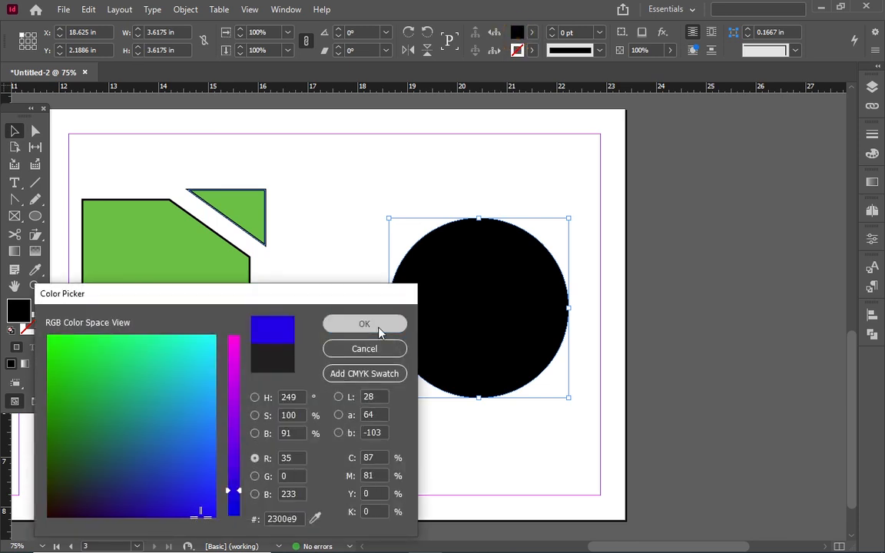
pyautogui.moveTo(456, 263); pyautogui.dragTo(419, 258)
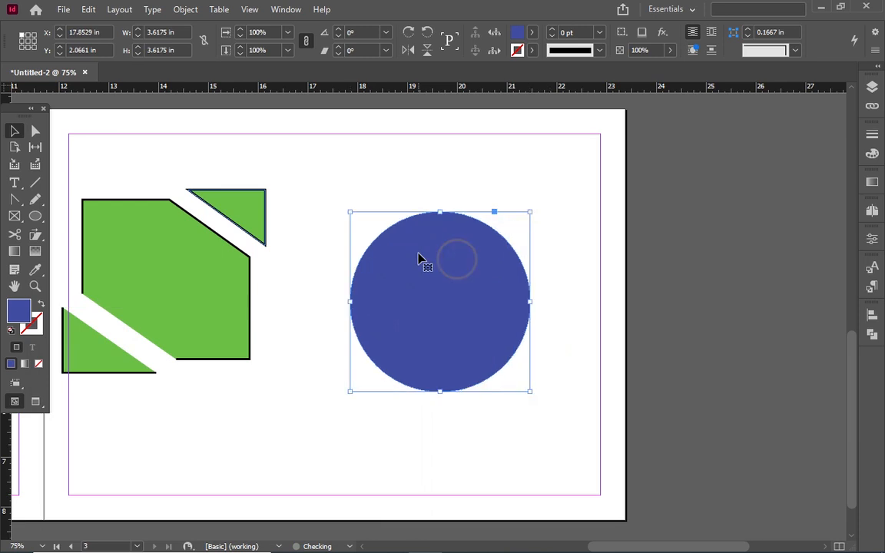
# - Draw a thin vertical rectangle about 0.15 by 5.58 in through the middle of the blue circle
pyautogui.click(34, 218)
pyautogui.click(75, 232)
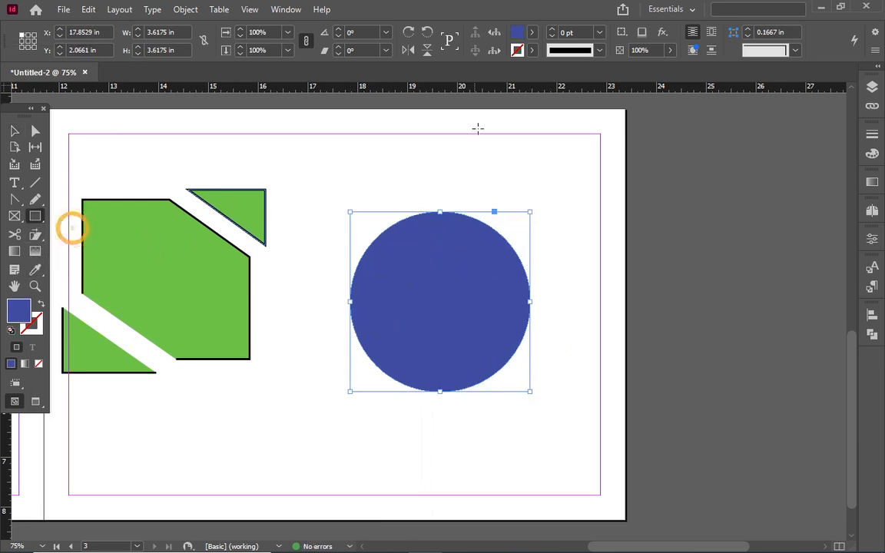
pyautogui.moveTo(440, 165); pyautogui.dragTo(447, 443)
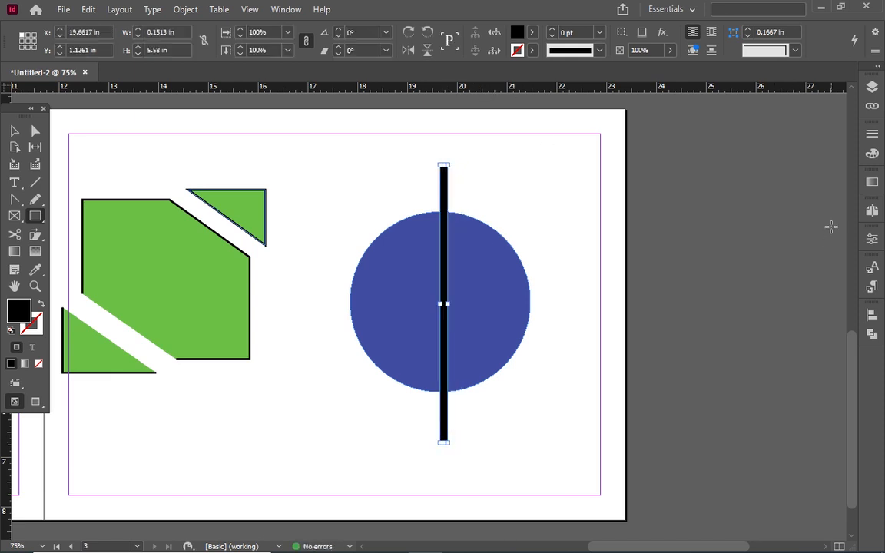
# - Copy the thin vertical bar, paste it in place and rotate one bar by -90° to form a cross over the circle
pyautogui.click(14, 131)
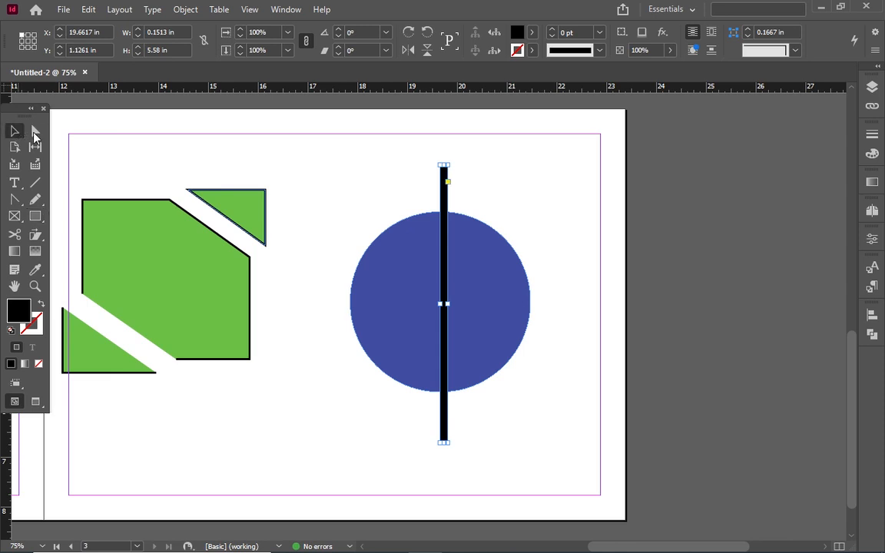
pyautogui.rightClick(443, 248)
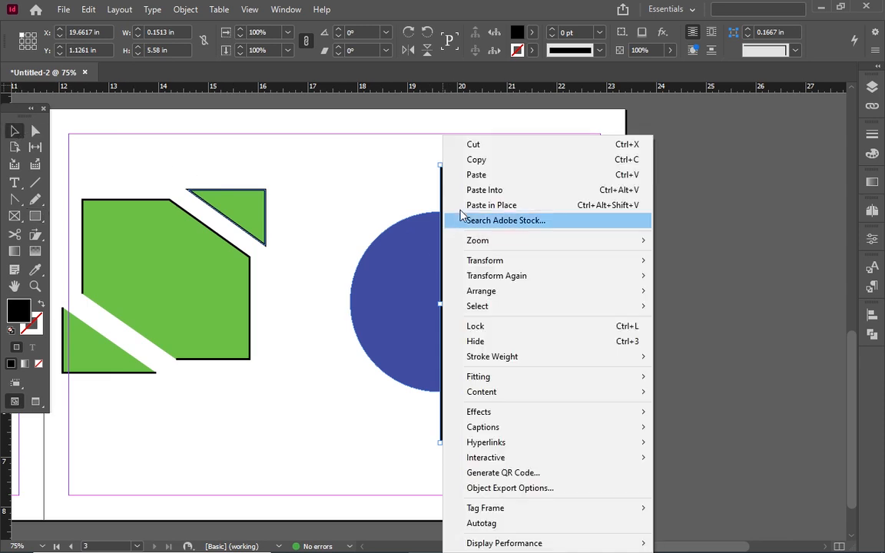
pyautogui.click(476, 160)
pyautogui.rightClick(446, 261)
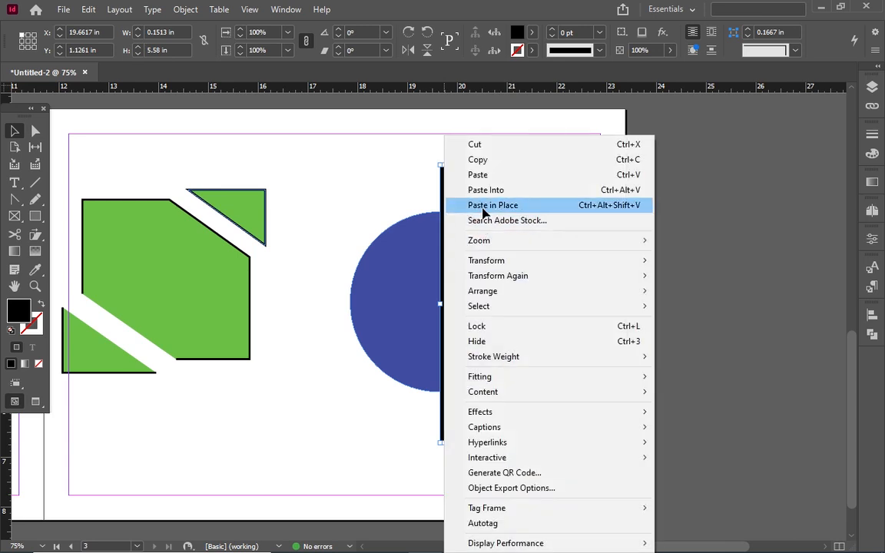
pyautogui.click(483, 206)
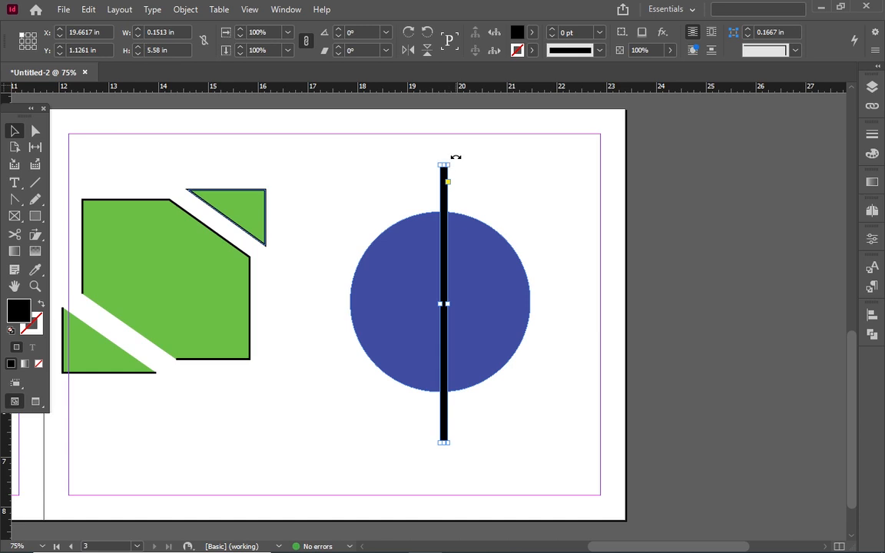
pyautogui.moveTo(455, 157); pyautogui.dragTo(564, 302)
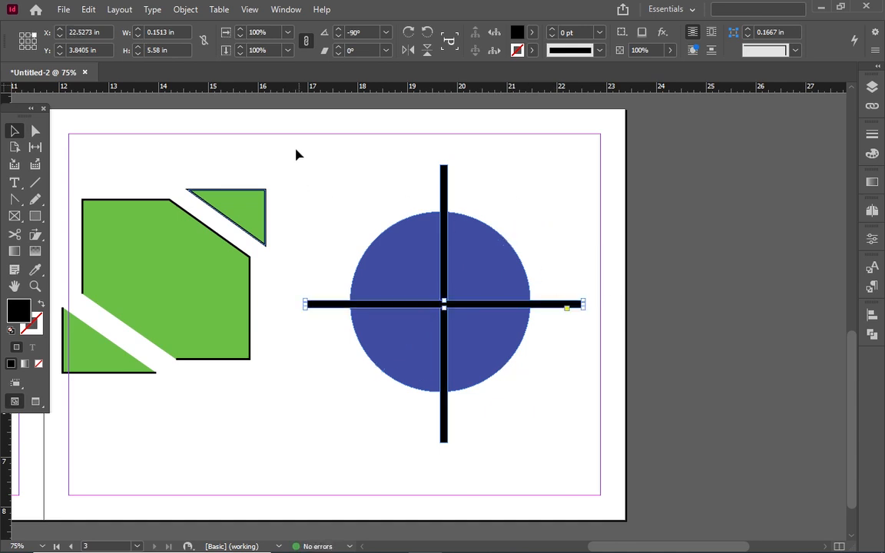
# - Subtract both crossing bars from the blue circle with Pathfinder, splitting it into four quarters
pyautogui.moveTo(294, 138); pyautogui.dragTo(595, 477)
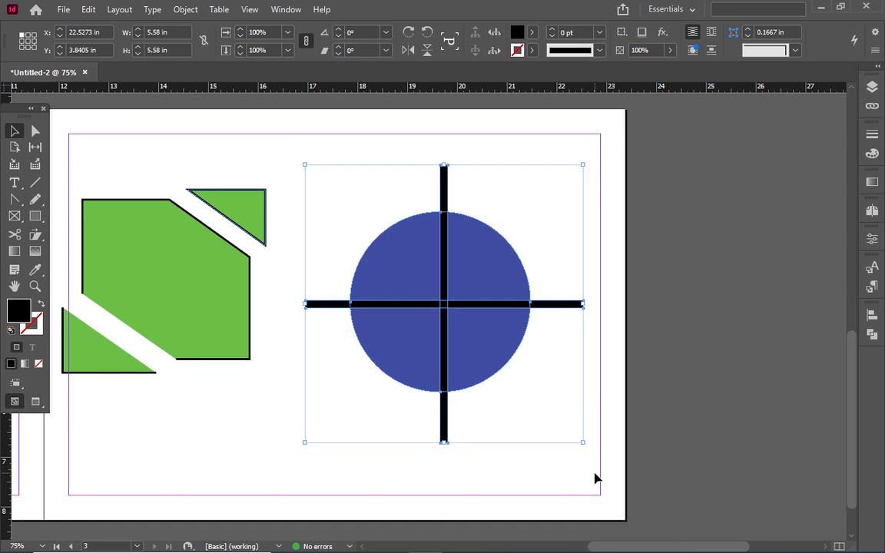
pyautogui.click(872, 335)
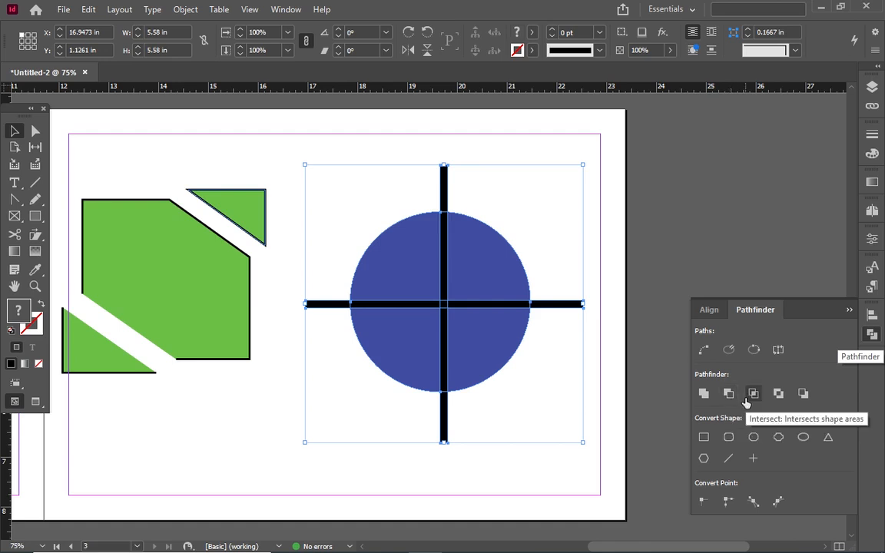
pyautogui.click(728, 394)
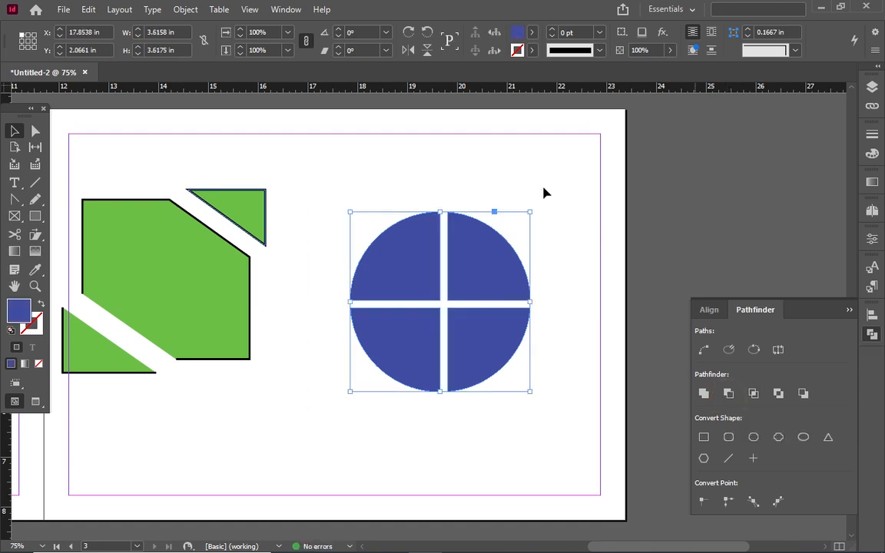
# - Reposition the quartered circle as one object, ending at about X 17.65 in, Y 1.17 in
pyautogui.click(531, 160)
pyautogui.moveTo(357, 178); pyautogui.dragTo(550, 428)
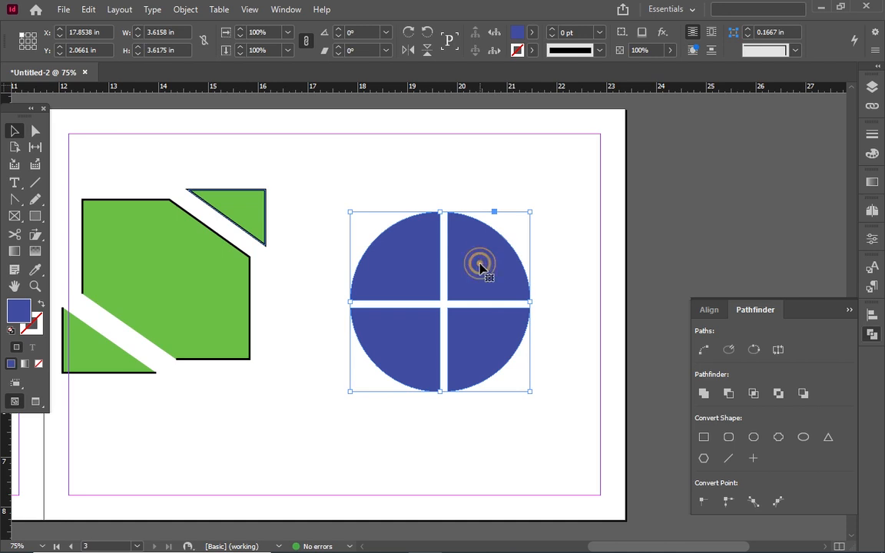
pyautogui.moveTo(438, 228); pyautogui.dragTo(415, 234)
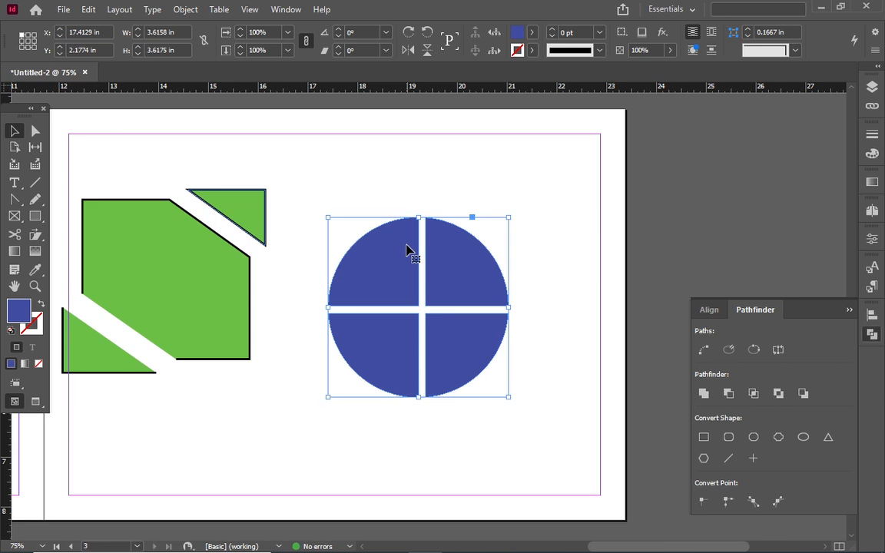
pyautogui.moveTo(407, 250); pyautogui.dragTo(420, 199)
# - Release the compound path of the quartered blue circle so each quarter is an independent object
pyautogui.click(185, 9)
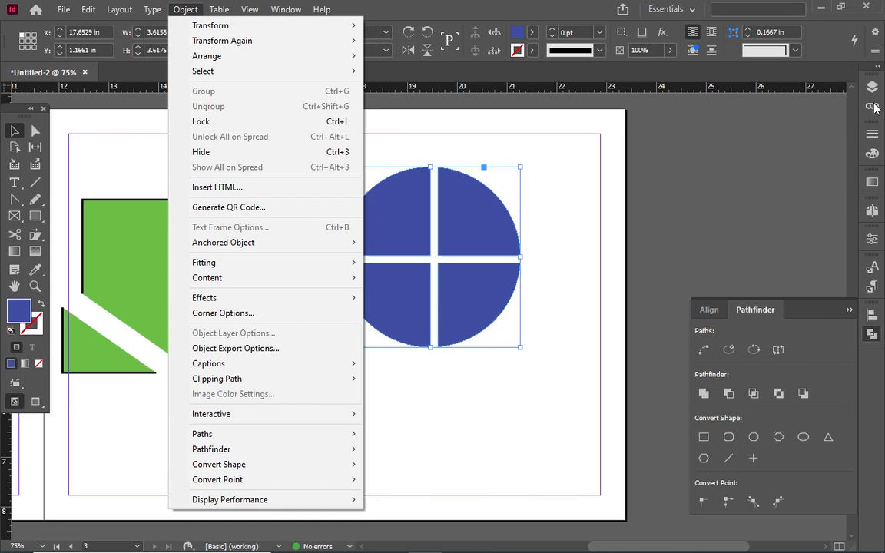
pyautogui.click(871, 245)
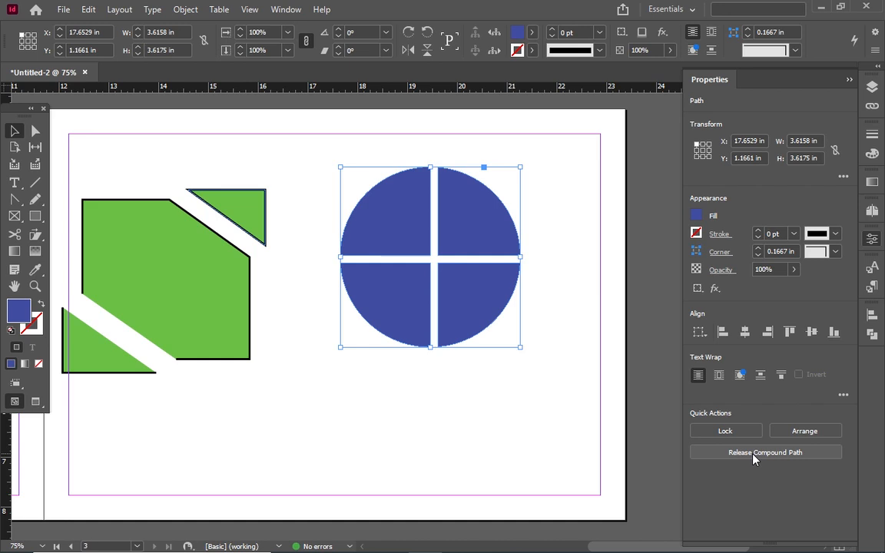
pyautogui.click(184, 9)
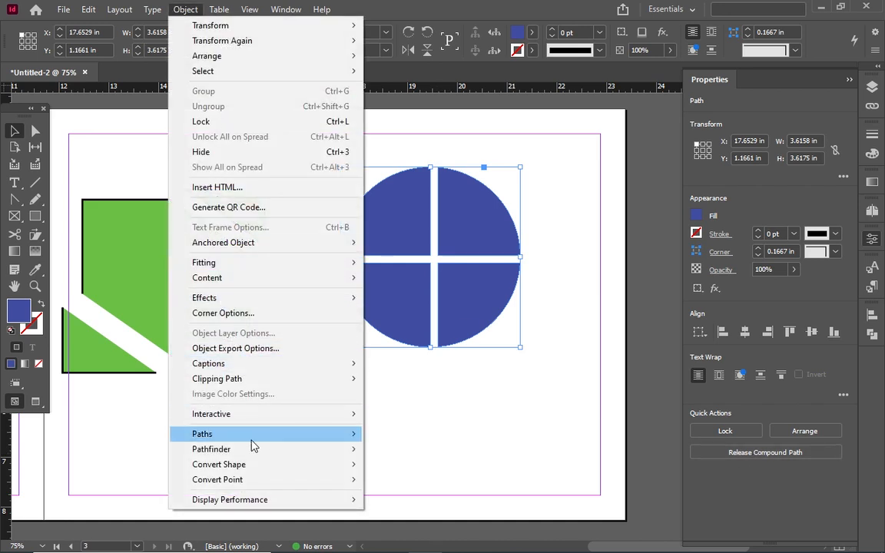
pyautogui.moveTo(252, 435)
pyautogui.click(419, 514)
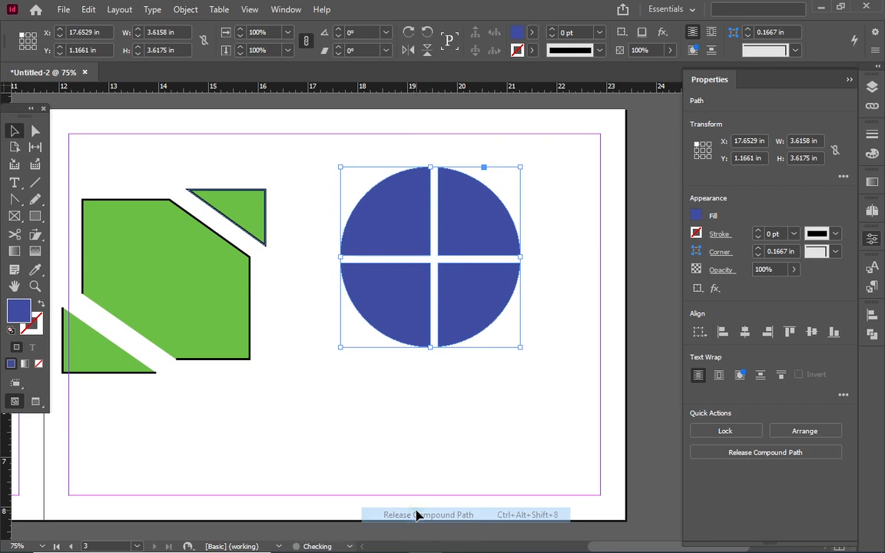
# - Move the released quarters apart, placing the upper-right one at about X 20.03, Y 1.09 in and the lower-right at about X 19.83, Y 3.91 in
pyautogui.moveTo(482, 227); pyautogui.dragTo(488, 206)
pyautogui.click(449, 189)
pyautogui.click(461, 251)
pyautogui.click(471, 350)
pyautogui.moveTo(471, 351); pyautogui.dragTo(484, 347)
# - Fill the circle's upper-right quarter with bright green, RGB 64, 255, 0
pyautogui.click(483, 202)
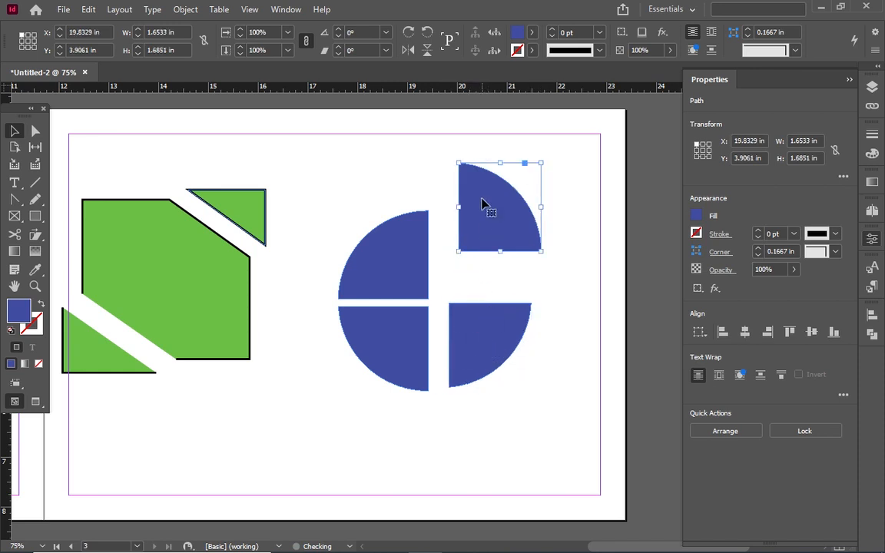
pyautogui.click(521, 34)
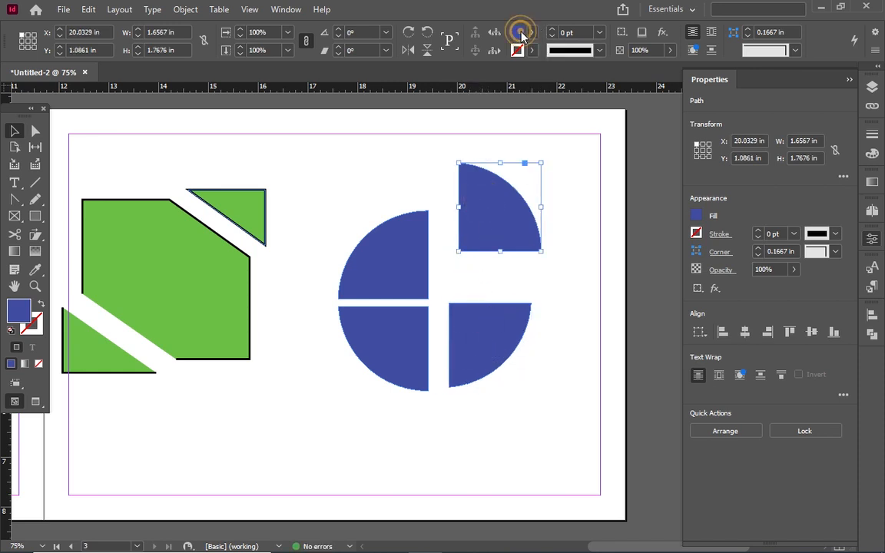
pyautogui.doubleClick(518, 32)
pyautogui.moveTo(131, 398); pyautogui.dragTo(48, 338)
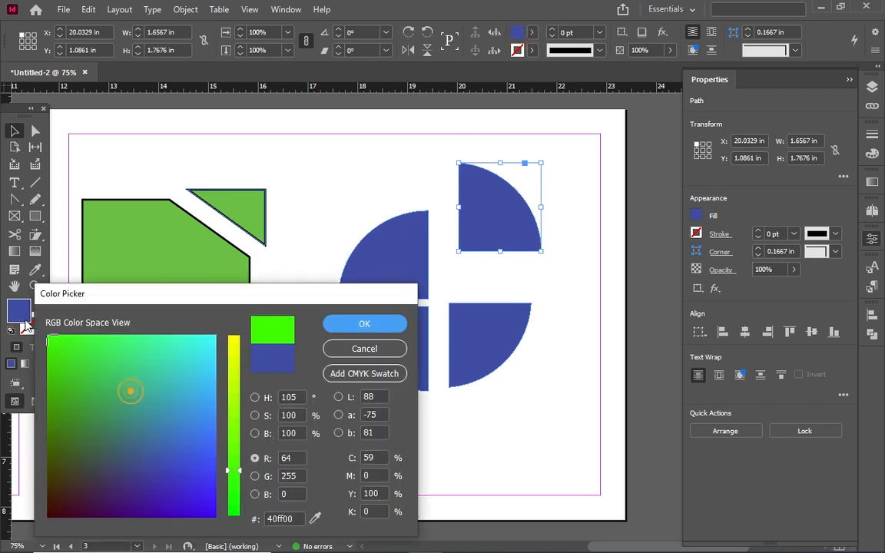
pyautogui.click(374, 320)
# - Select the circle's lower-right quarter to change its fill colour
pyautogui.click(482, 336)
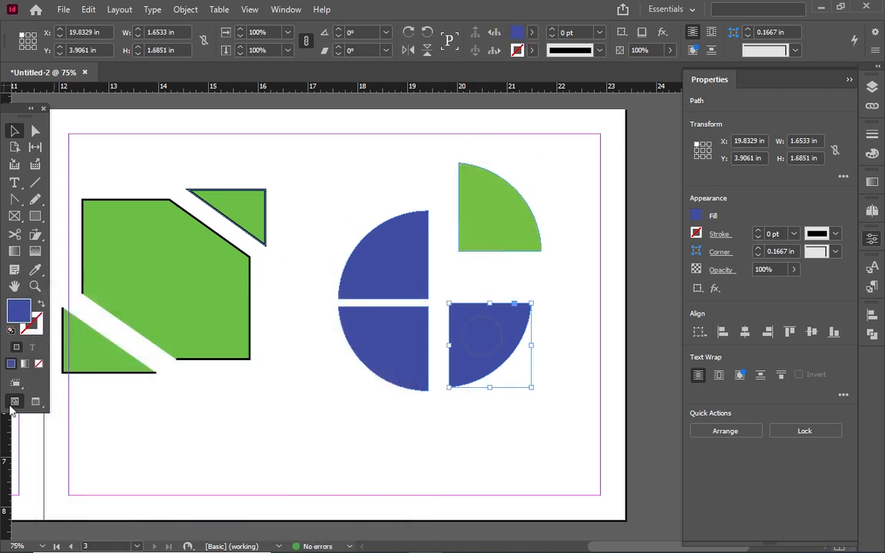